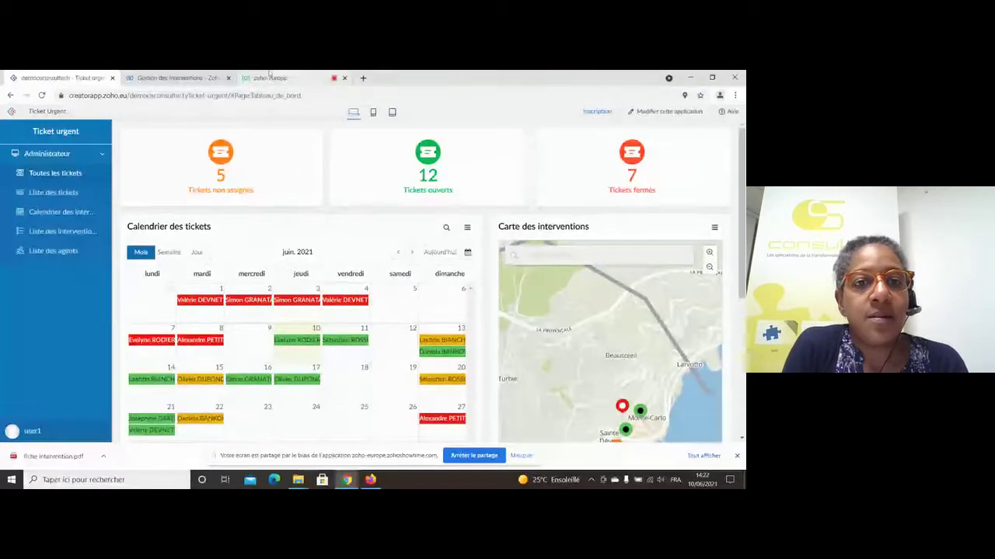
Step: View the Liste des interventions report and return to the Toutes les tickets dashboard
click(269, 78)
click(75, 78)
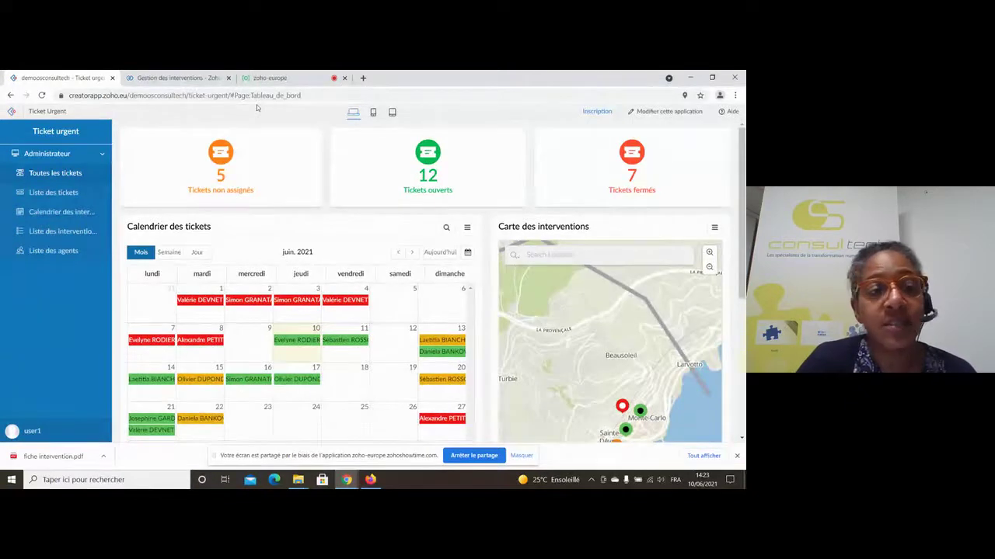
click(67, 232)
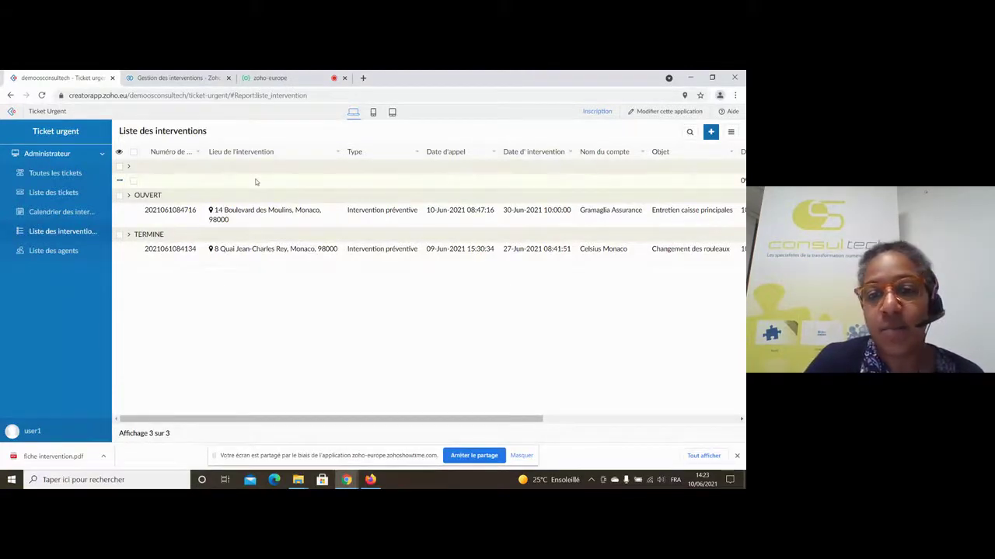
click(68, 181)
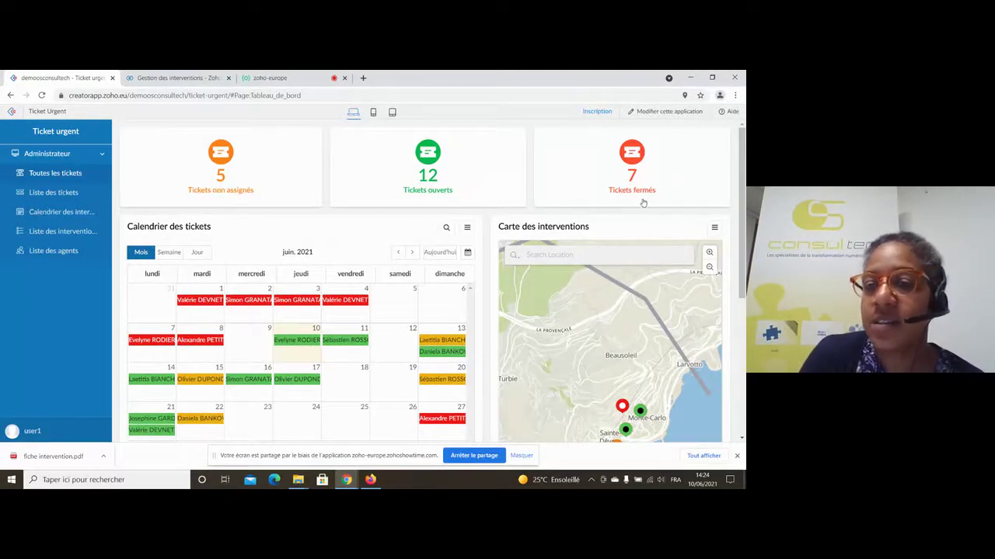
Step: Examine the intervention markers around Monaco on the Carte des interventions map and display their ticket details
drag(741, 169, 738, 205)
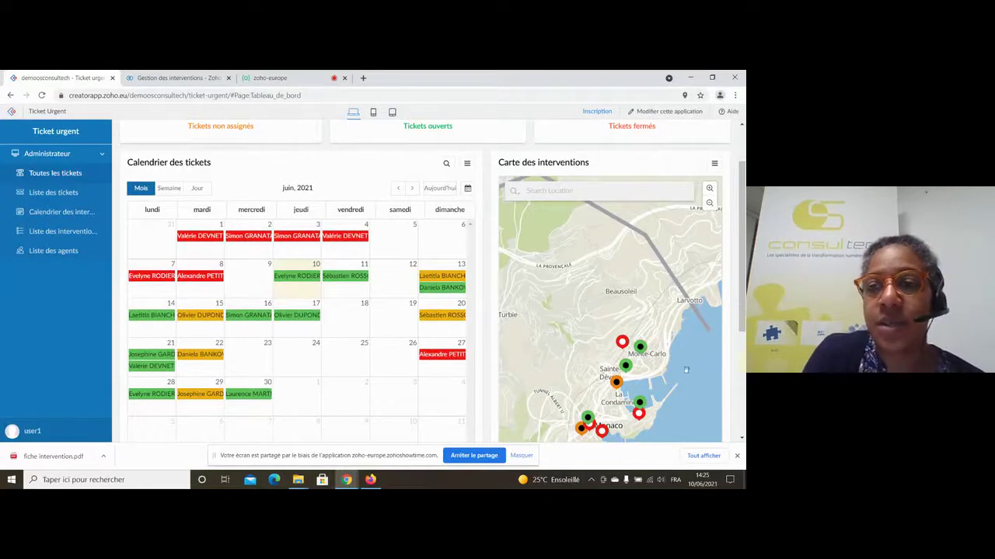
scroll(587, 260, up, 1)
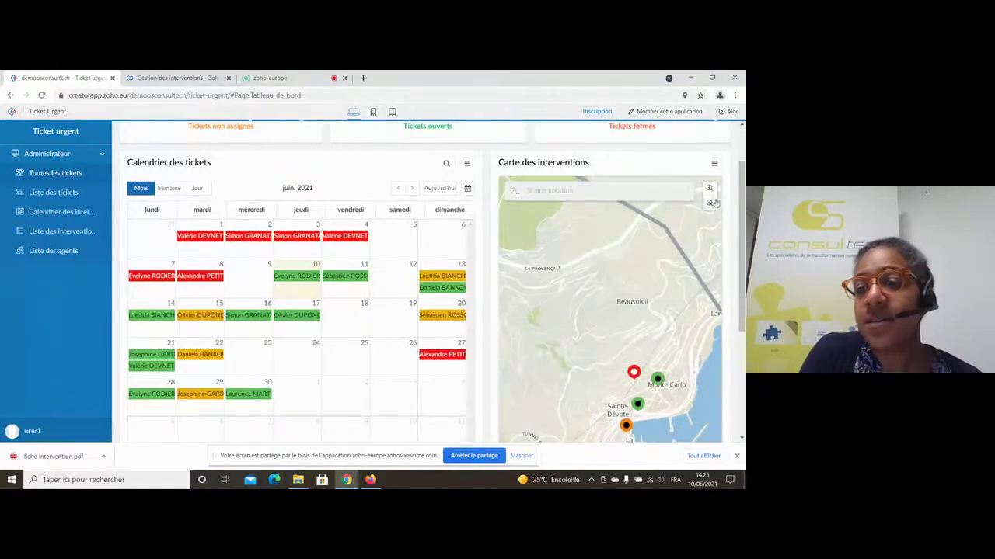
scroll(606, 303, down, 3)
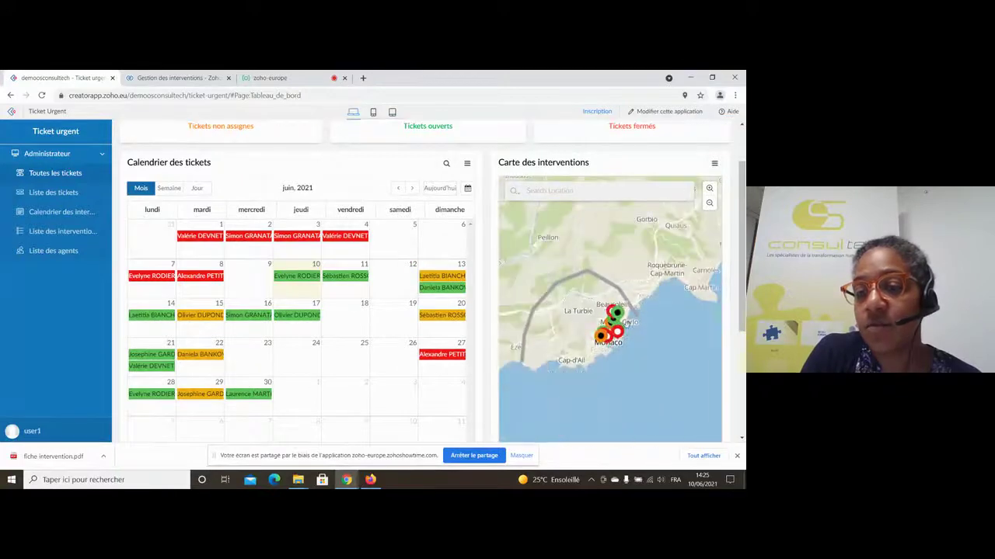
click(613, 313)
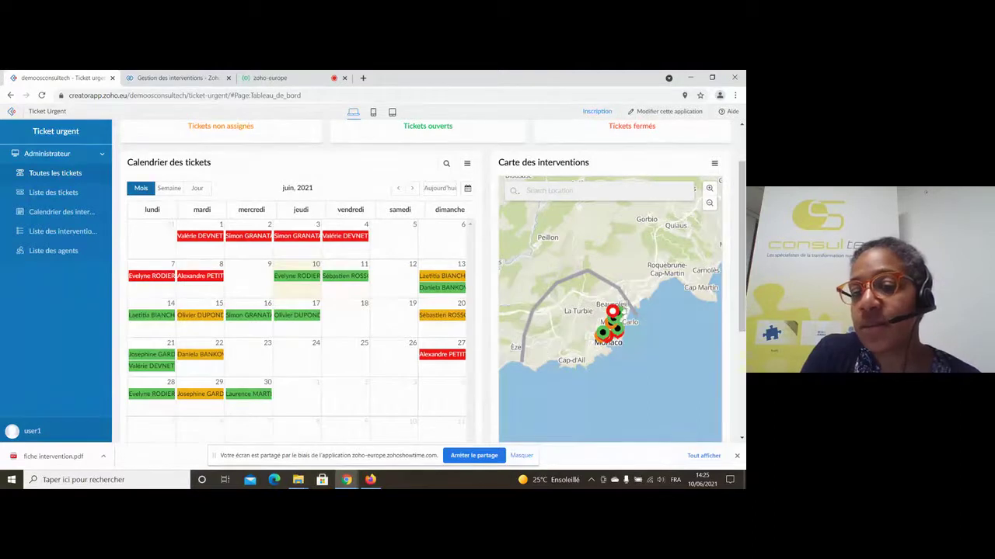
click(621, 320)
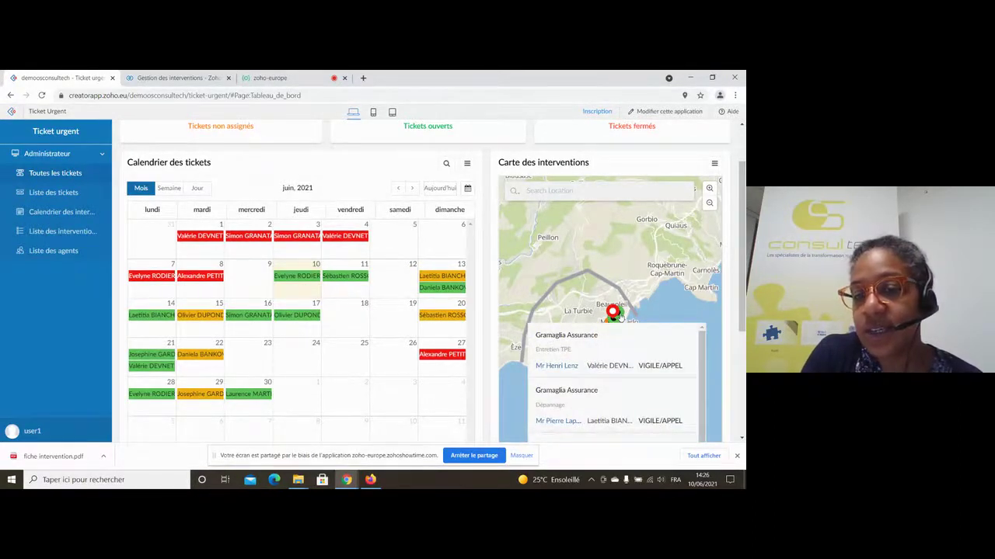
click(621, 318)
click(621, 319)
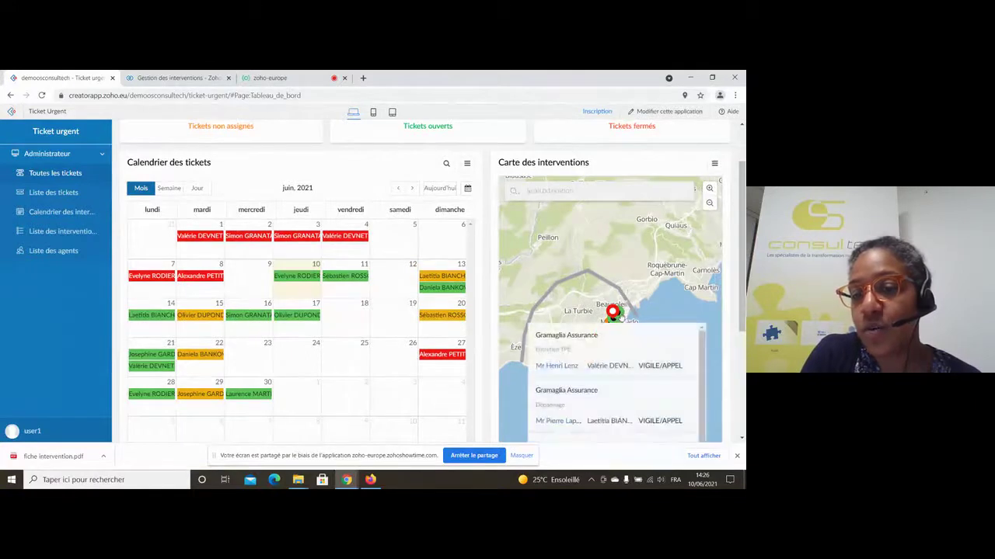
click(619, 316)
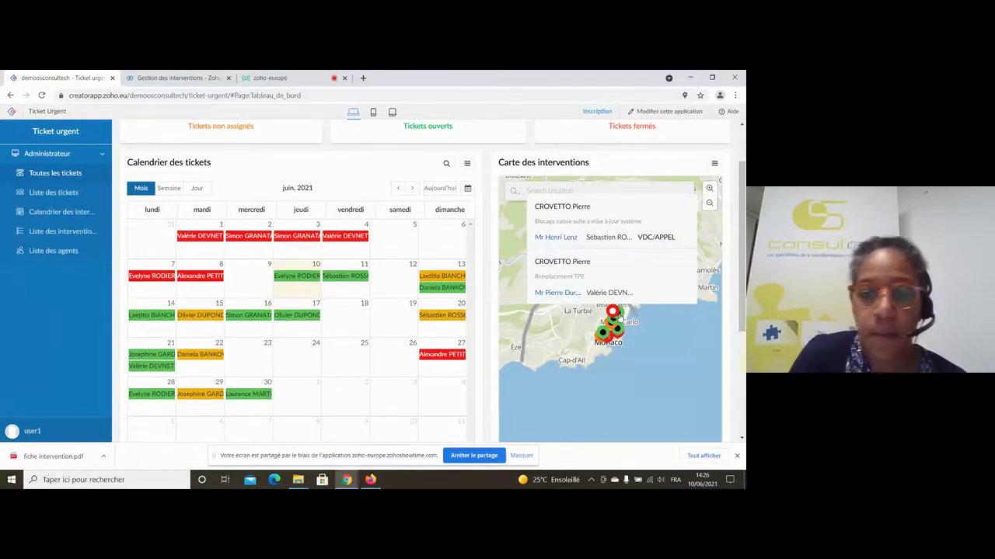
Step: Open the 10 June ticket from the dashboard's ticket calendar and review its form
click(291, 280)
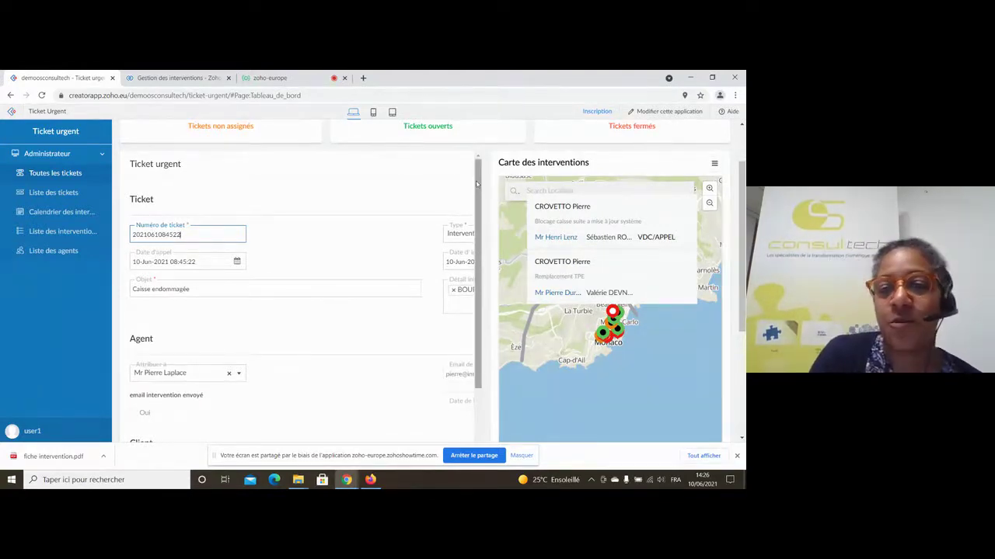
drag(477, 185, 491, 278)
drag(482, 223, 535, 192)
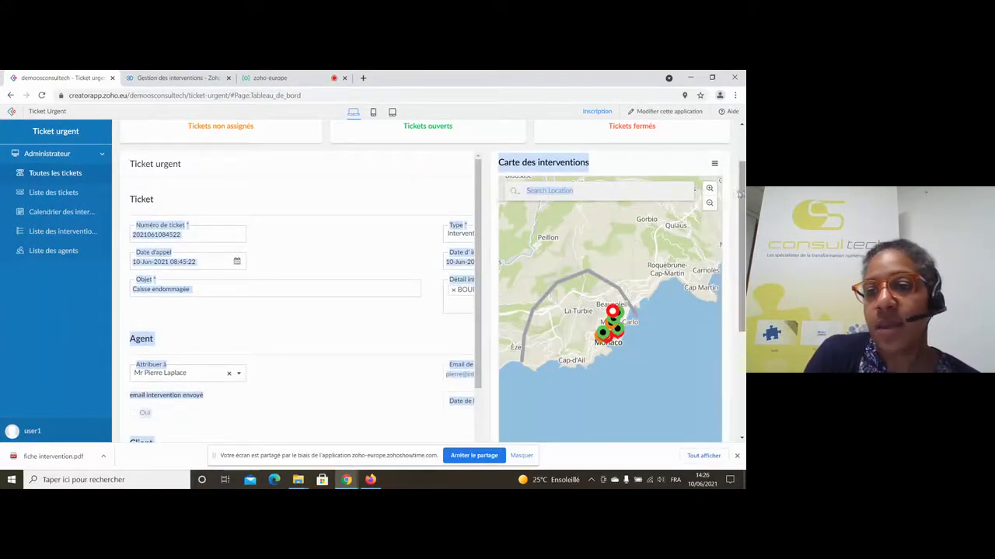
scroll(738, 233, up, 2)
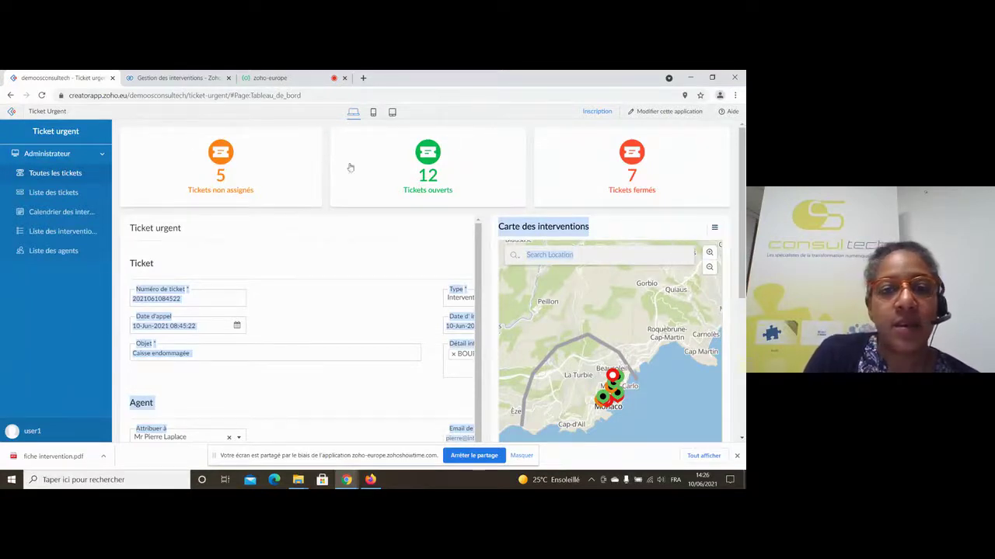
Step: Open the Tickets ouverts page from the dashboard and display its tickets as a list
click(419, 171)
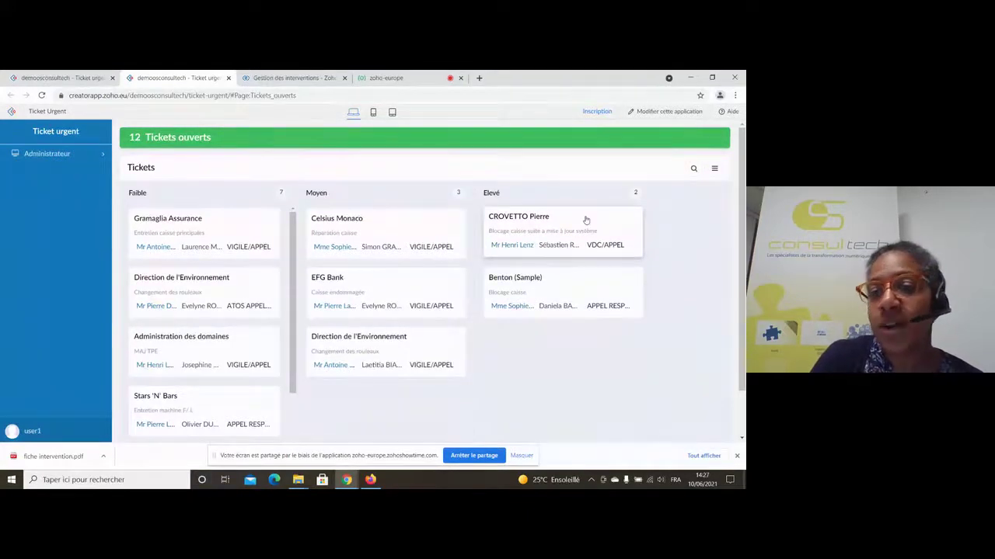
click(714, 169)
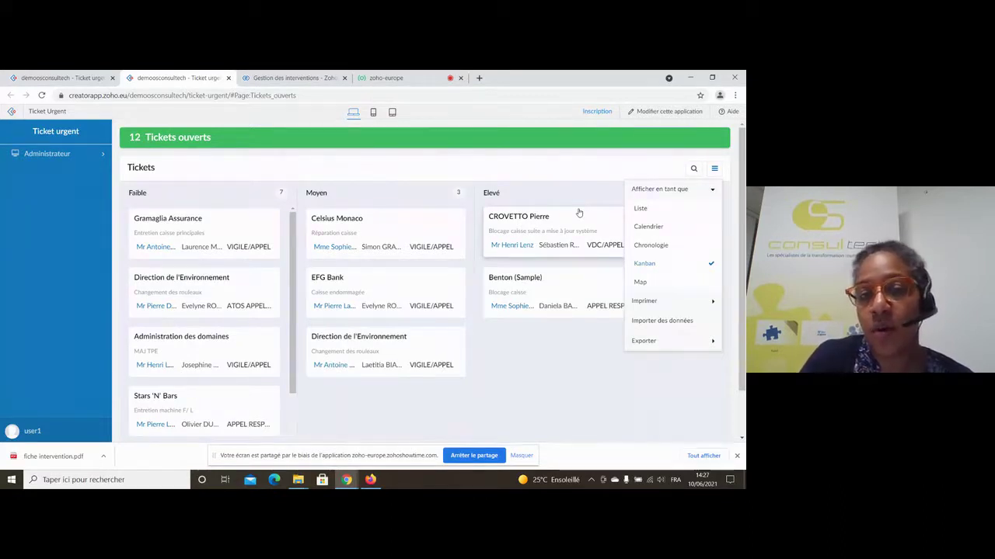
click(680, 209)
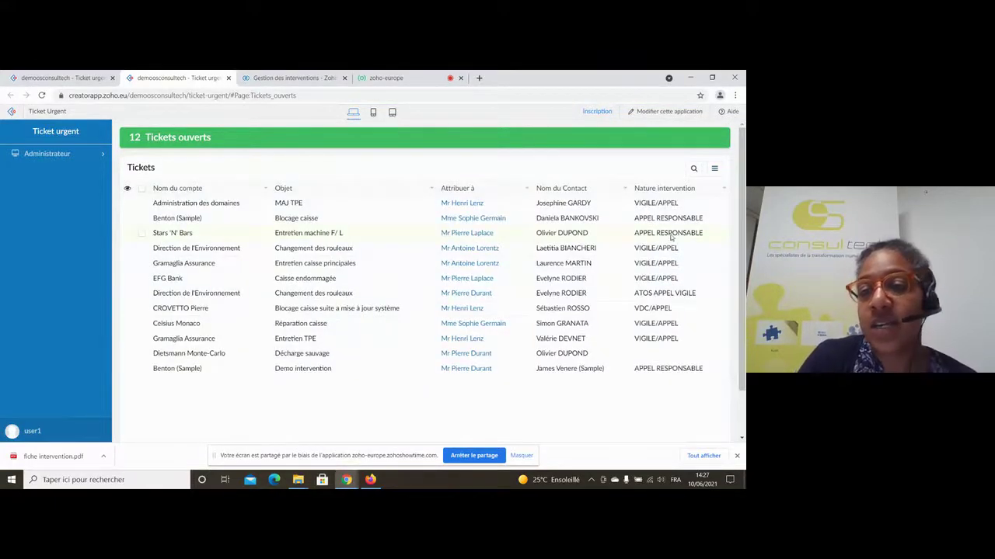
Step: Start a calendar view of the open tickets with Nature intervention as the event title
click(714, 169)
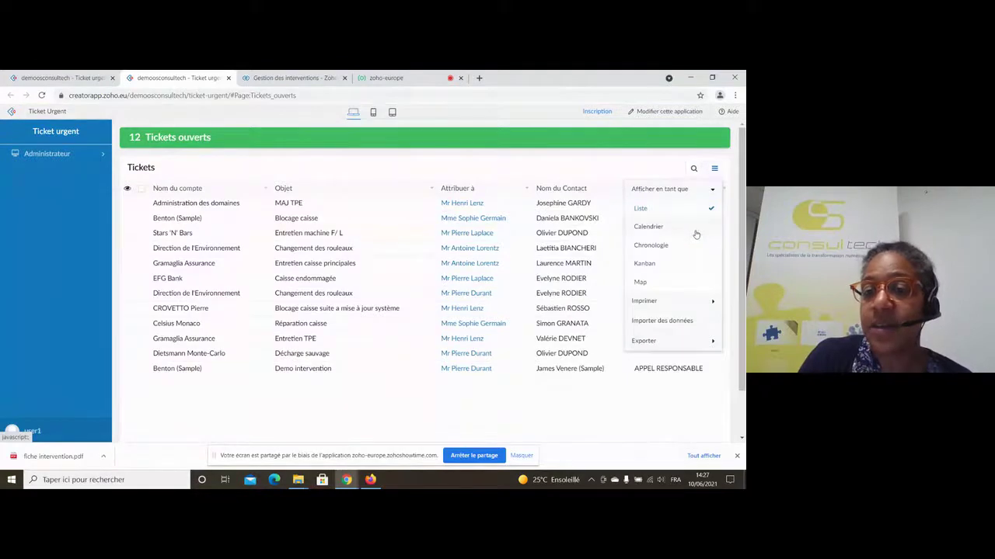
click(696, 233)
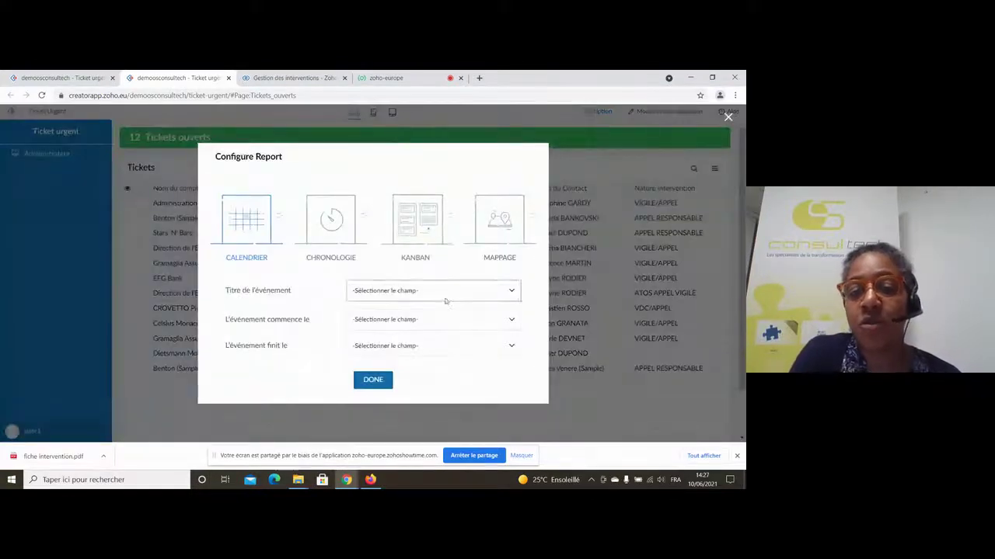
click(428, 293)
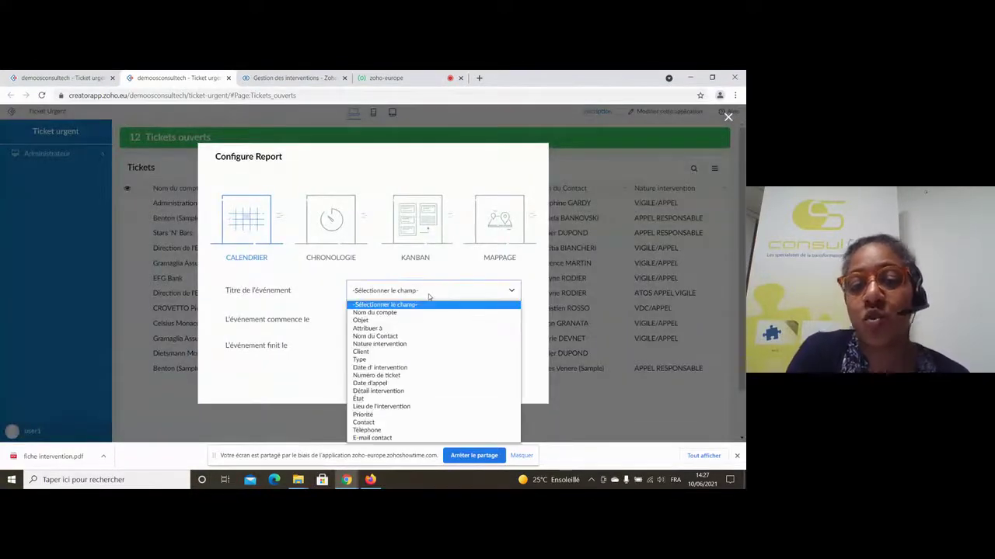
click(403, 337)
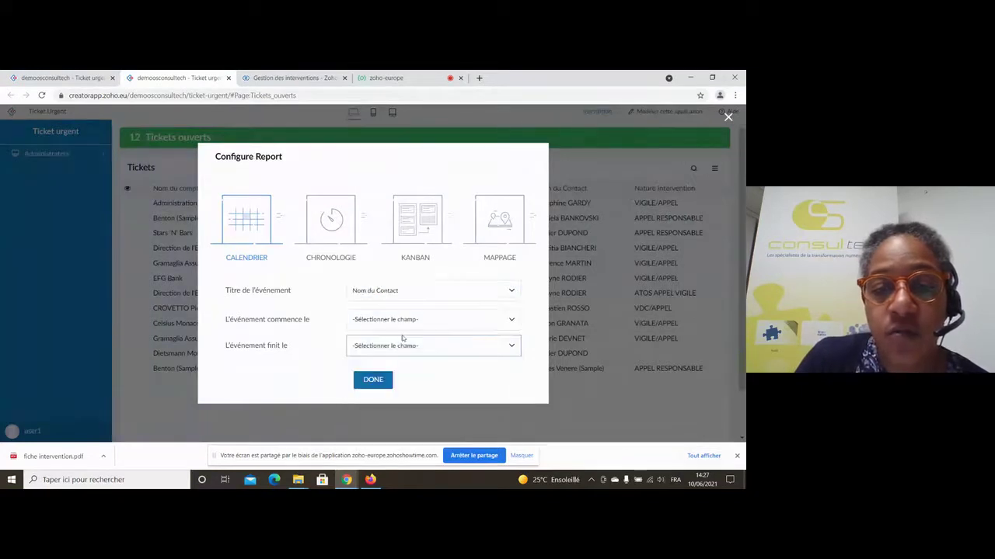
click(381, 294)
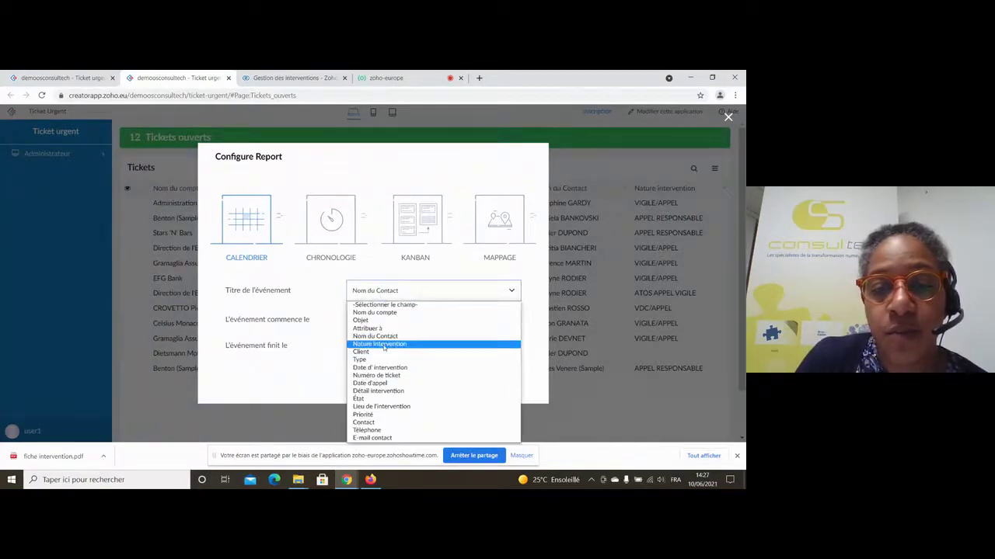
click(383, 344)
Step: Set both the event start and end fields to Date d'intervention and apply the calendar view
click(404, 319)
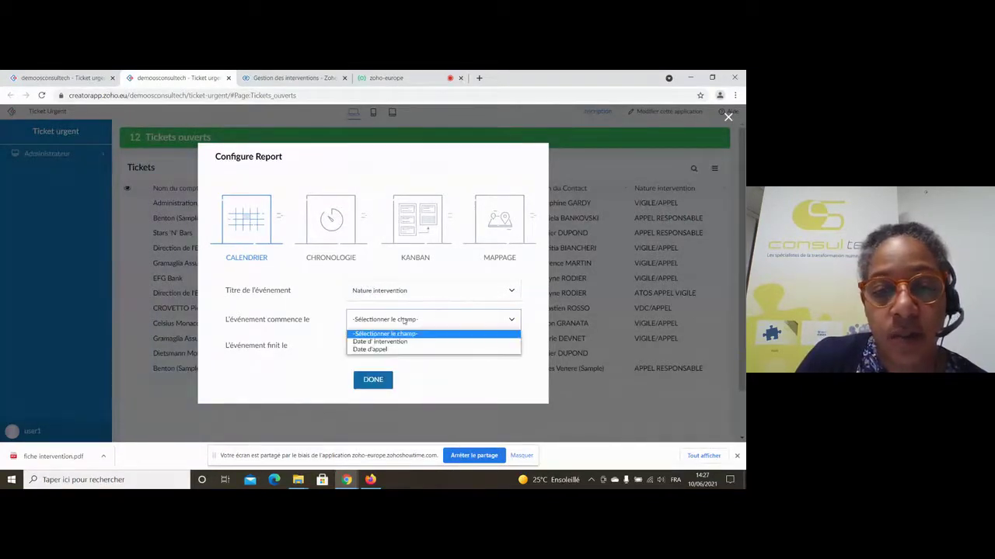
click(405, 343)
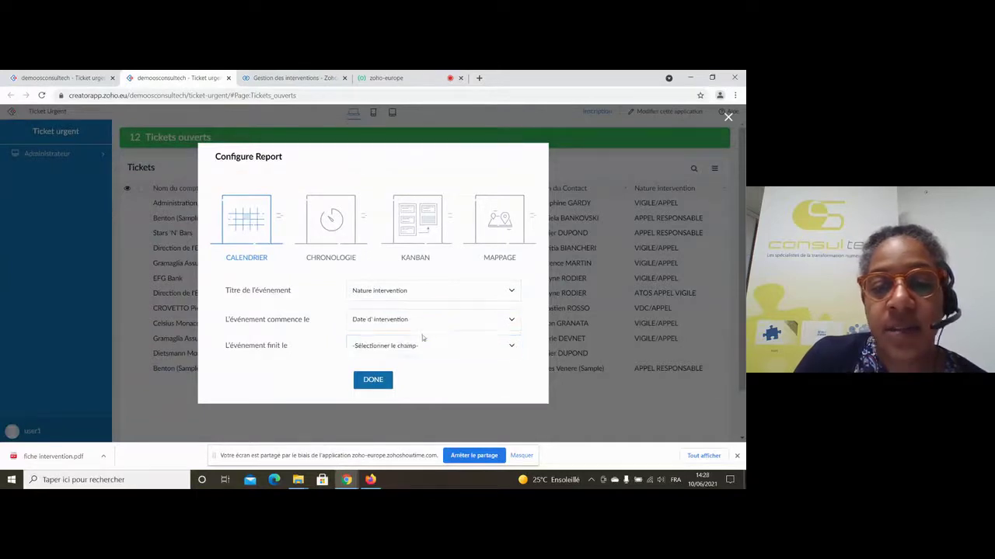
click(413, 352)
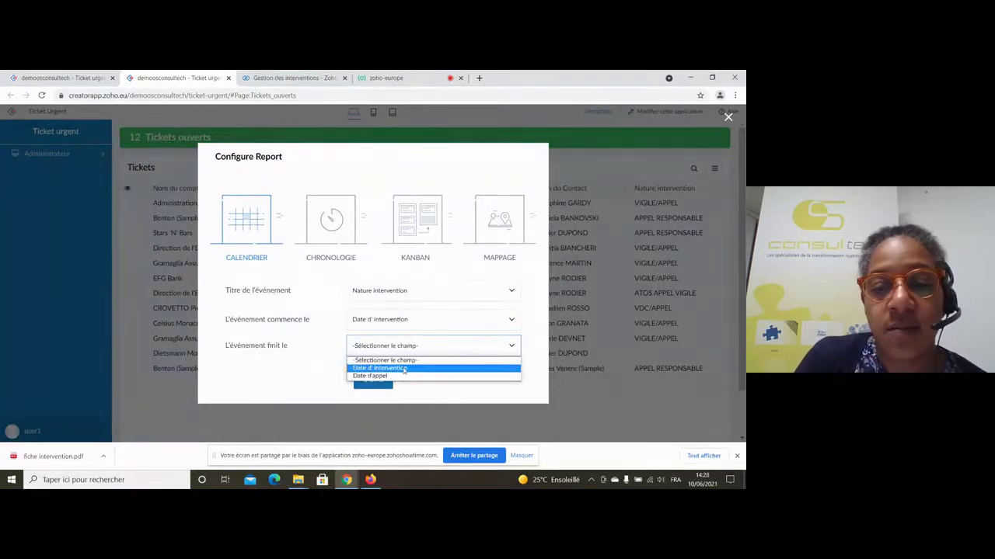
click(397, 376)
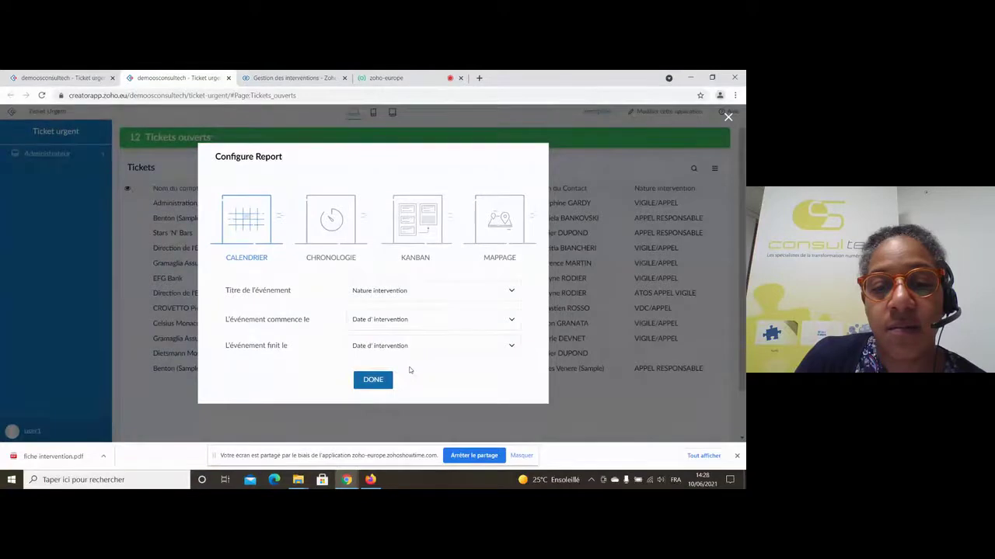
click(375, 379)
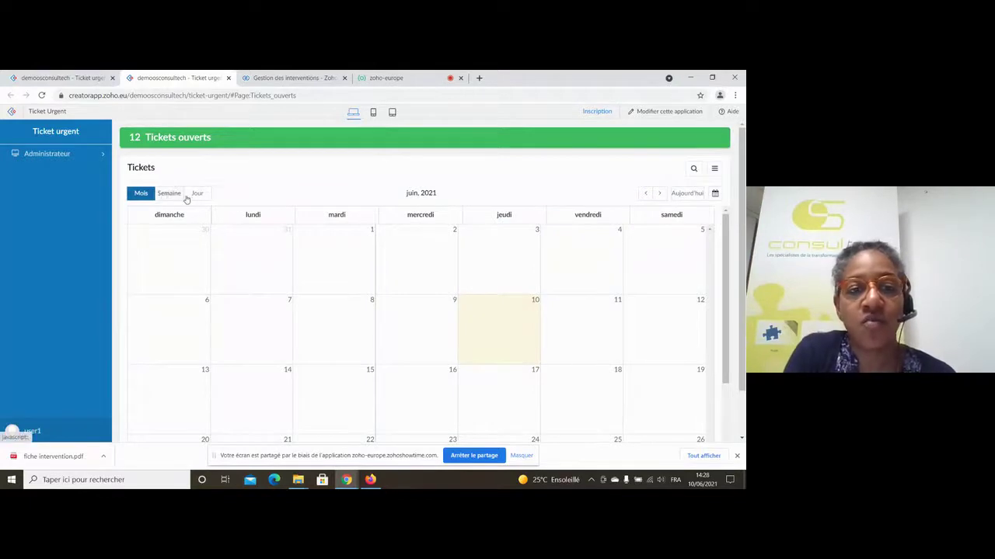
Step: Check the open tickets calendar for July 2021 and return to June 2021
click(659, 195)
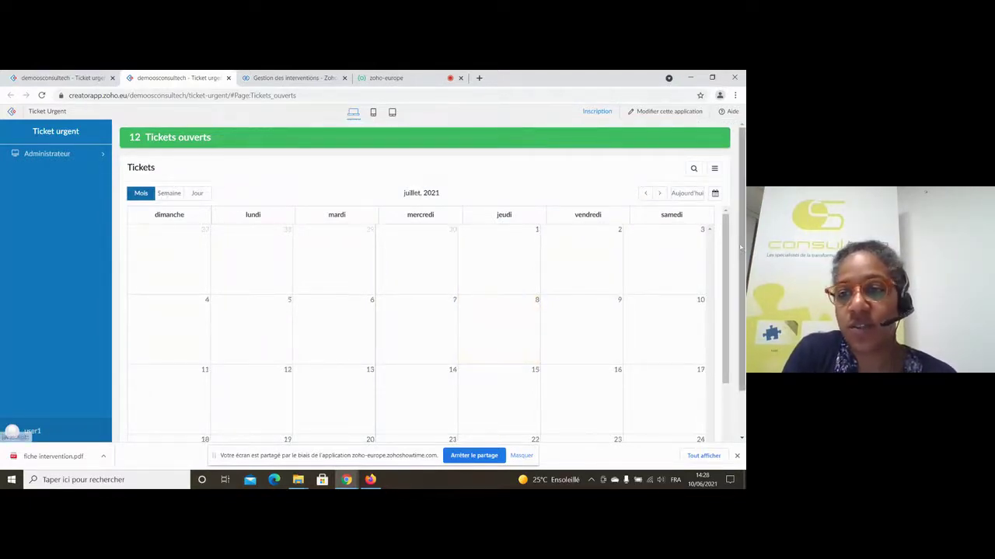
drag(727, 254, 727, 345)
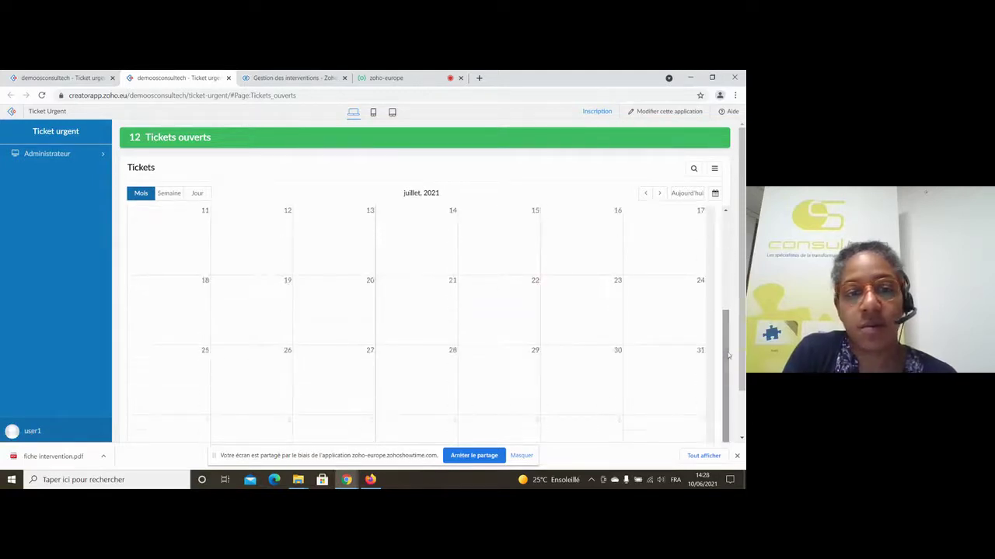
click(642, 193)
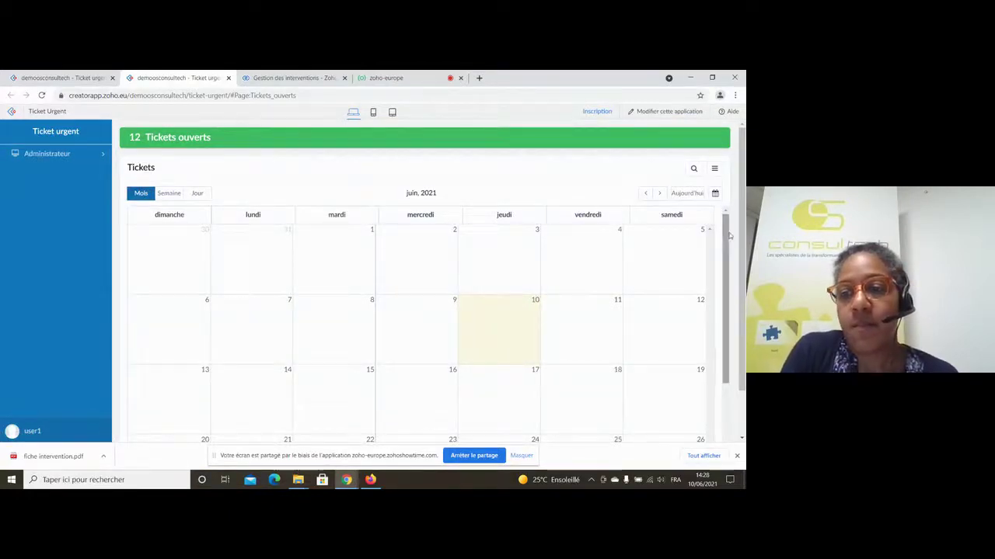
scroll(728, 235, down, 2)
scroll(729, 236, up, 2)
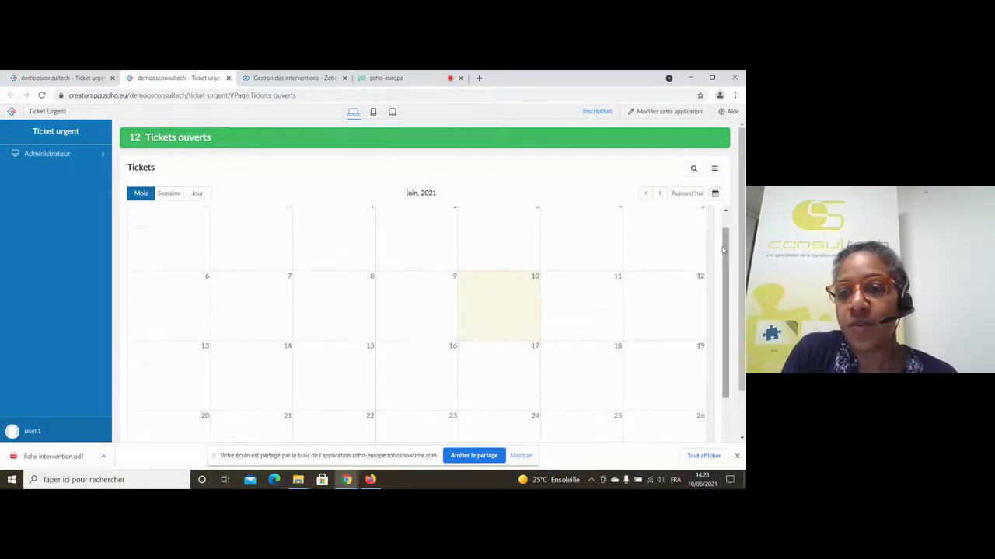
scroll(713, 267, up, 1)
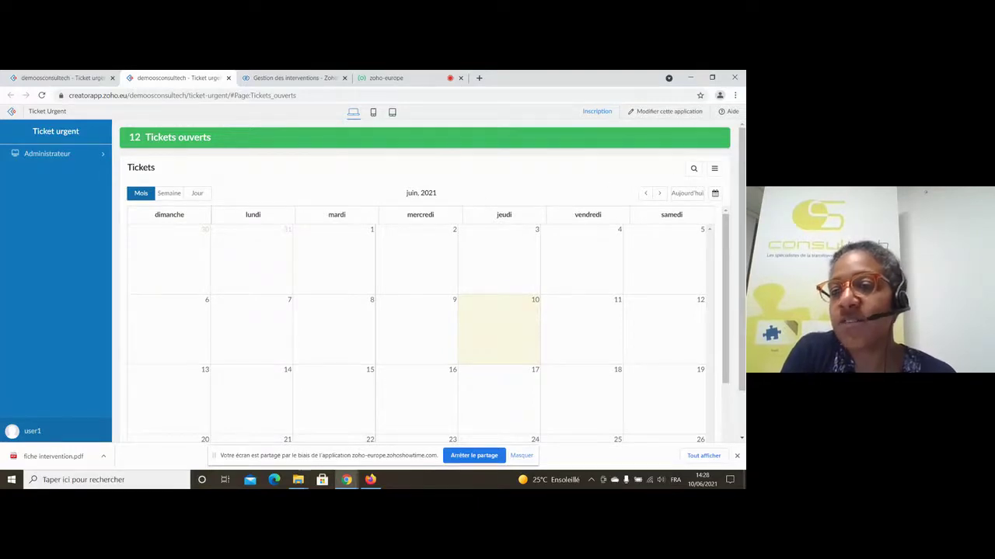
click(714, 168)
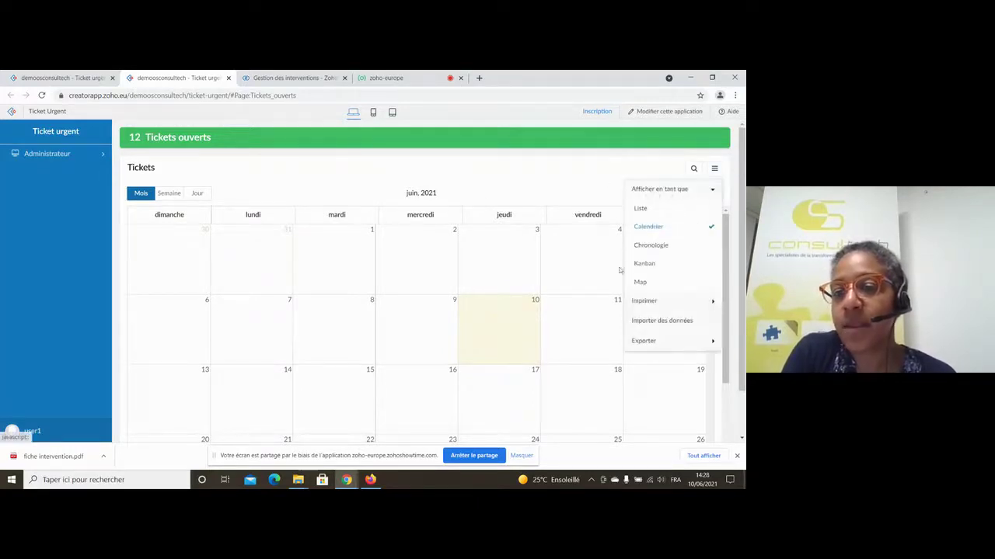
click(653, 245)
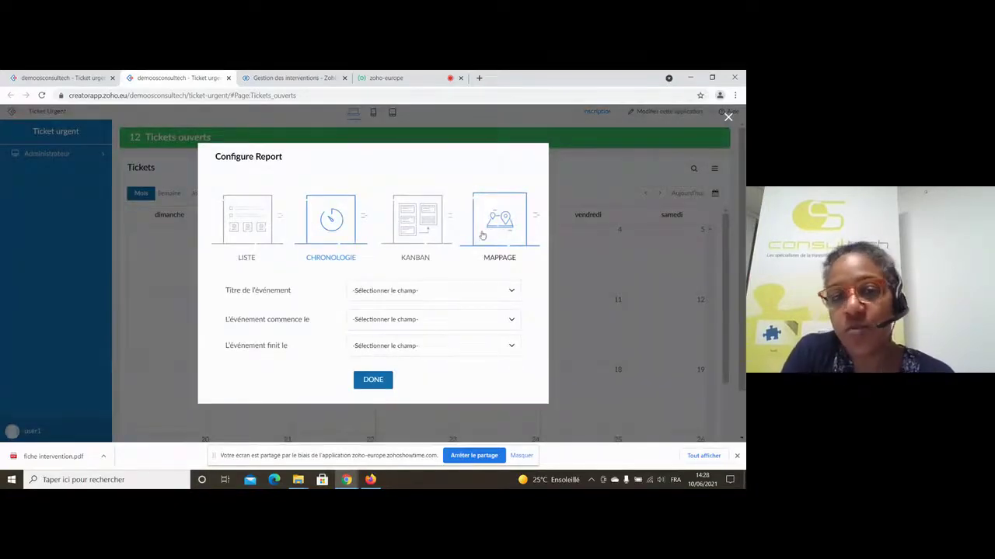
click(482, 234)
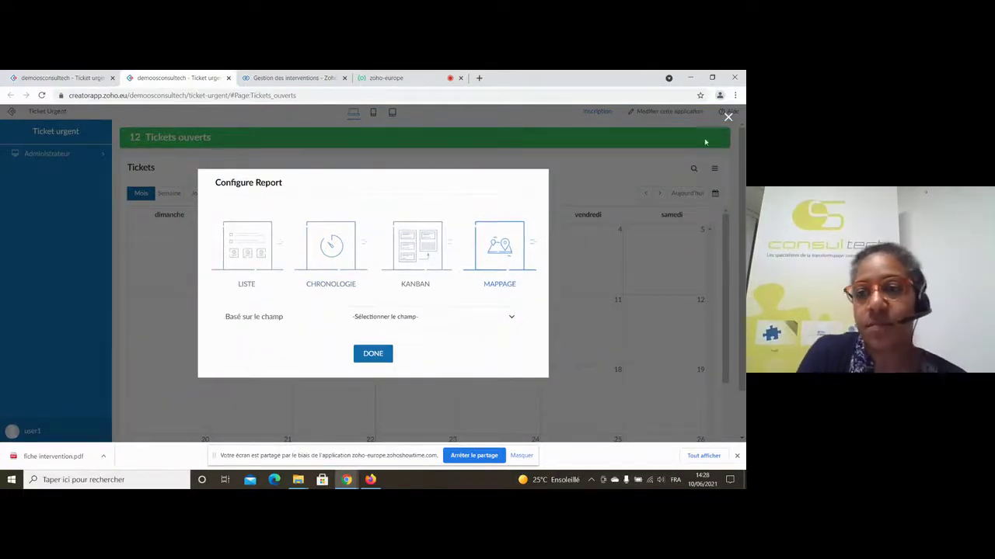
click(728, 117)
Step: Display the open tickets as a Kanban board
click(715, 168)
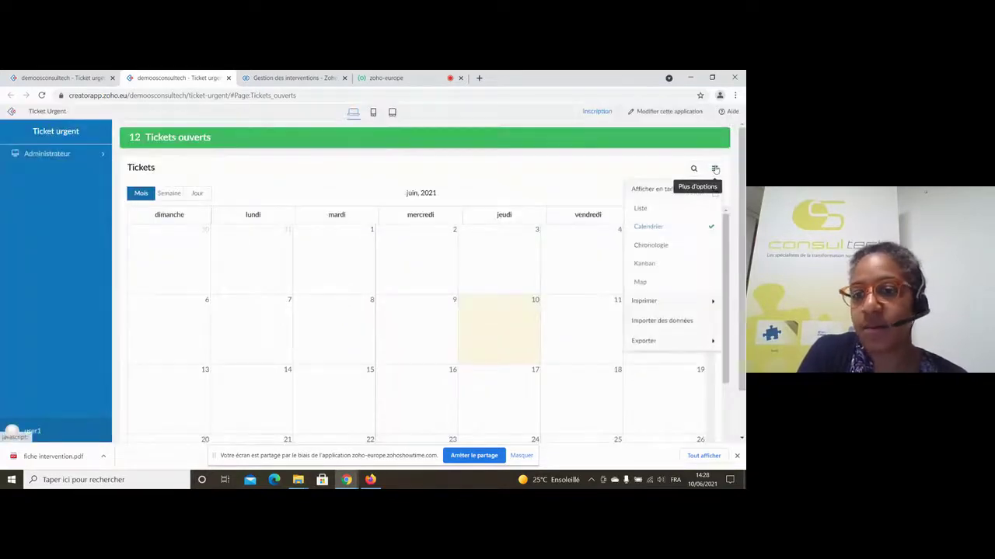
click(644, 271)
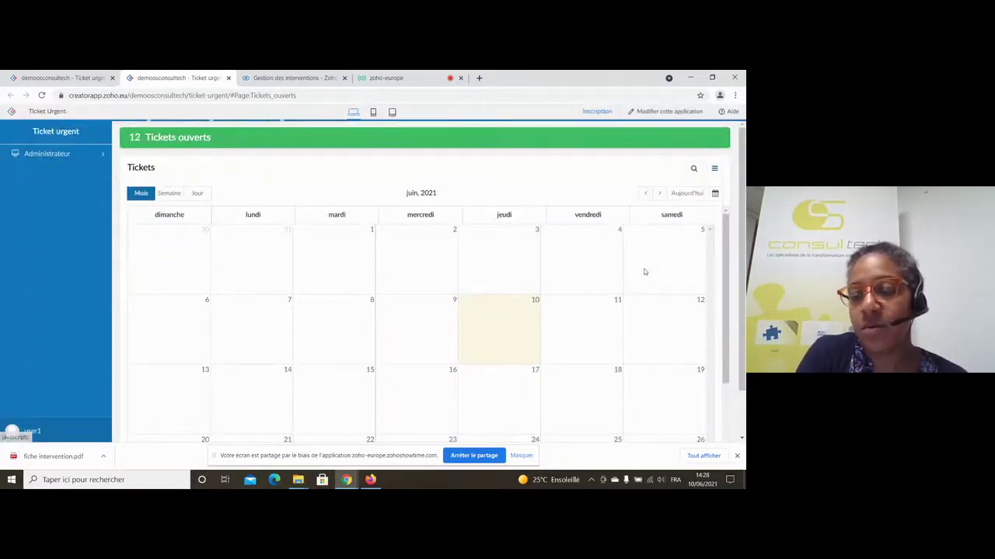
click(714, 168)
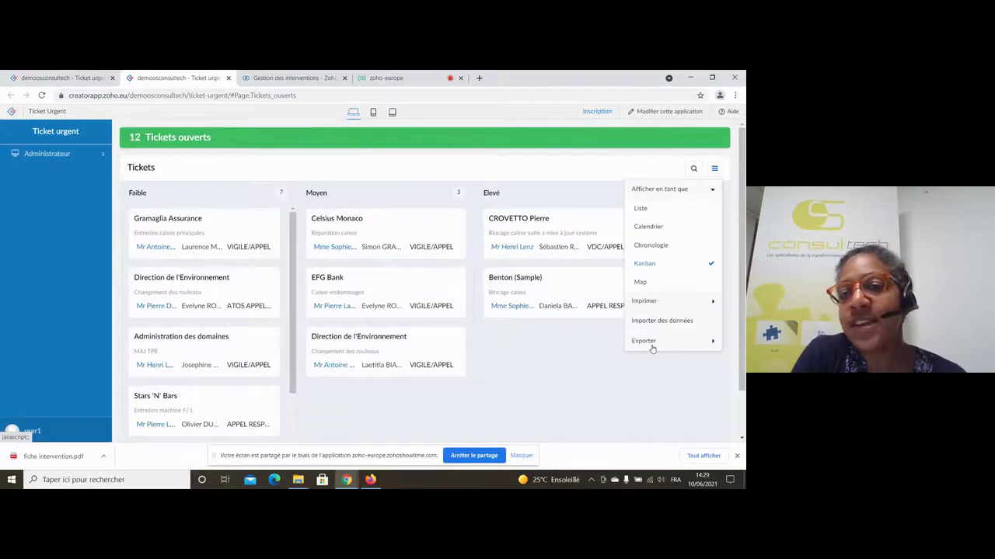
click(655, 166)
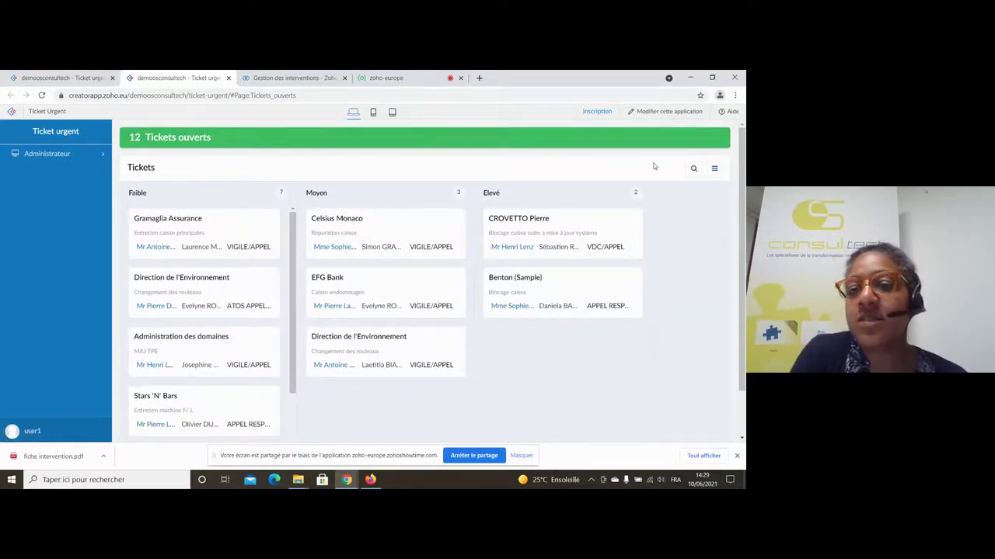
Step: Search the tickets for a Nom du compte containing "assur" and clear the search filter
click(699, 169)
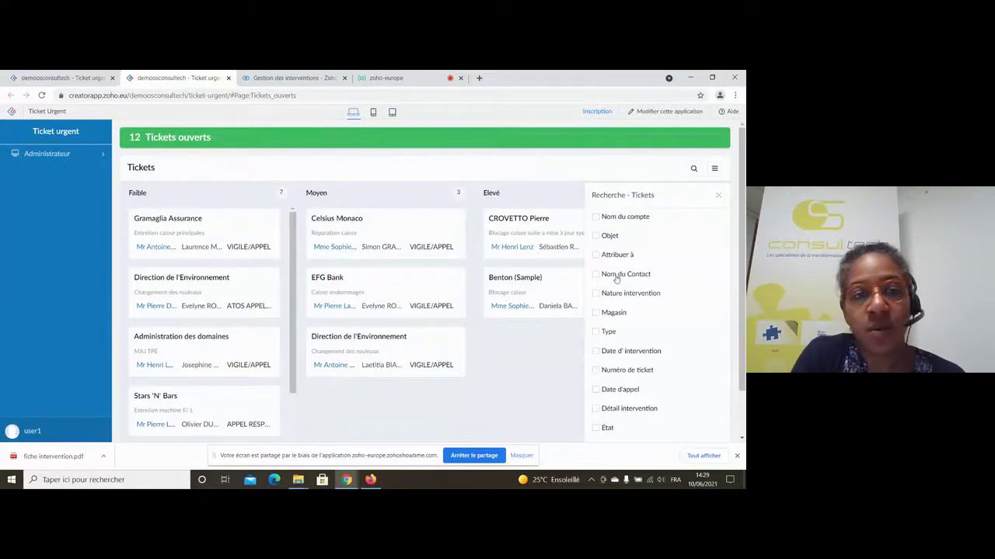
click(596, 217)
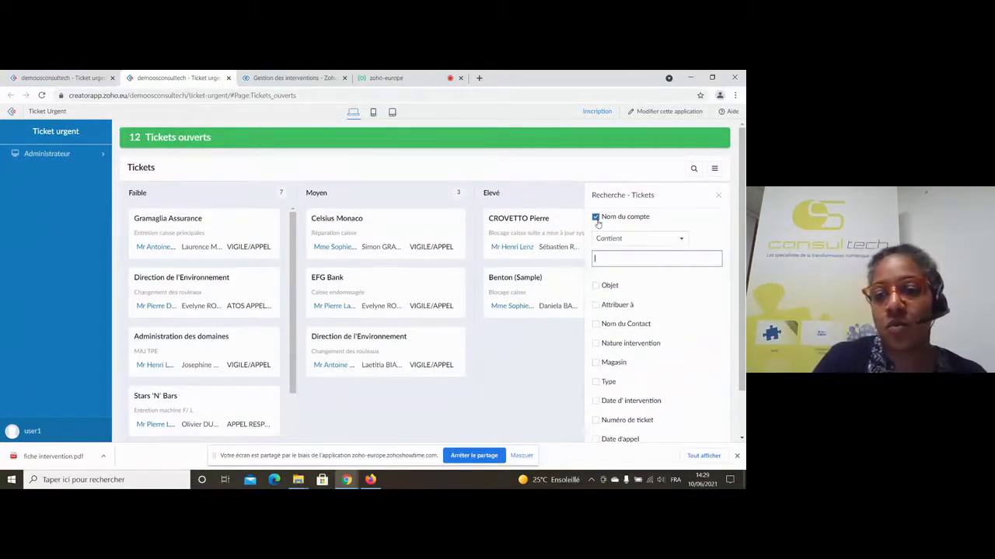
text(assur)
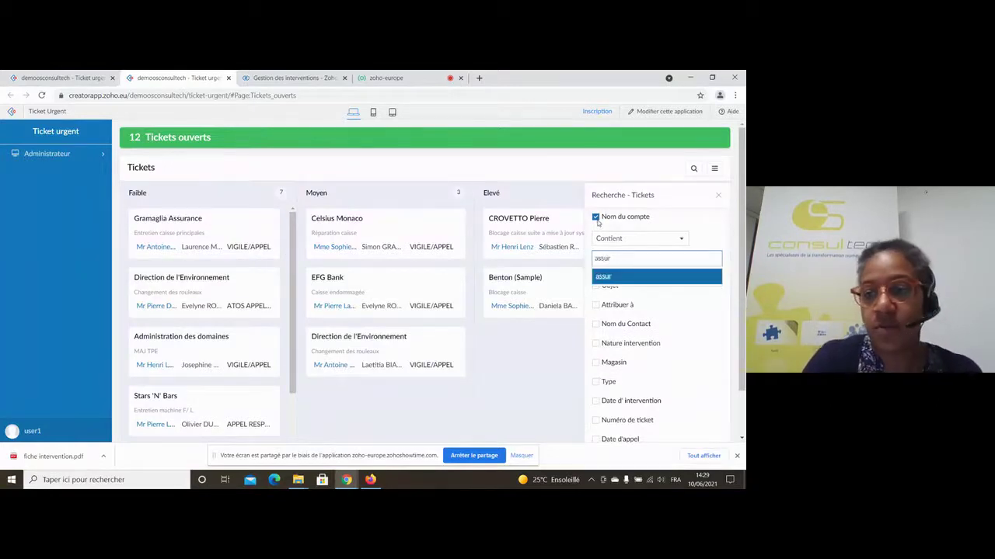
key(Return)
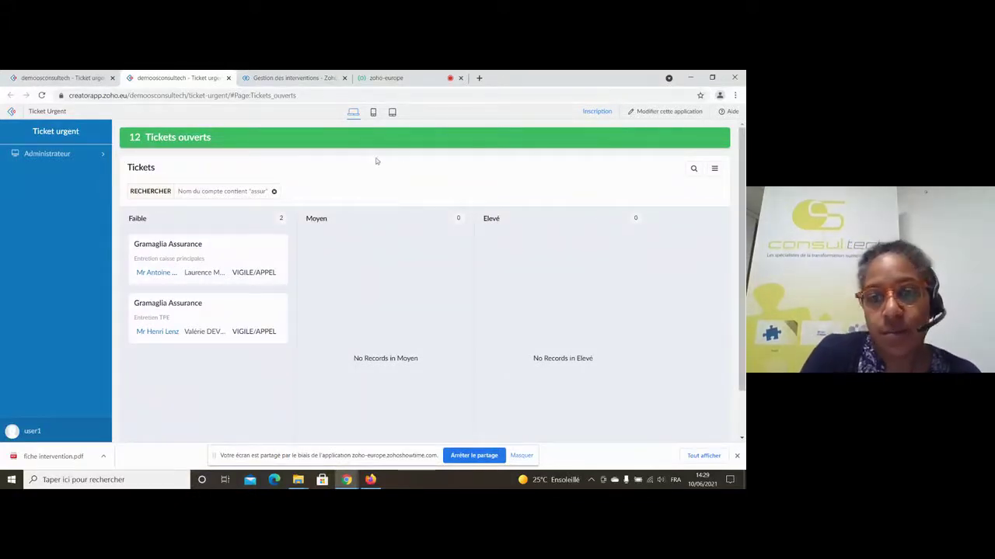
click(275, 195)
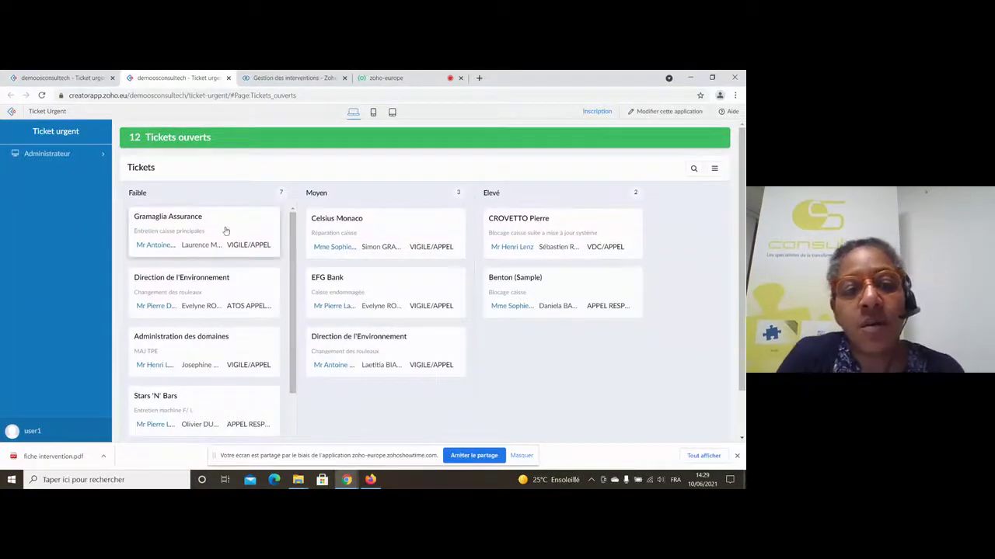
Step: Open the Celsius Monaco ticket, review its intervention location and open the Saisie de l'intervention form
click(386, 239)
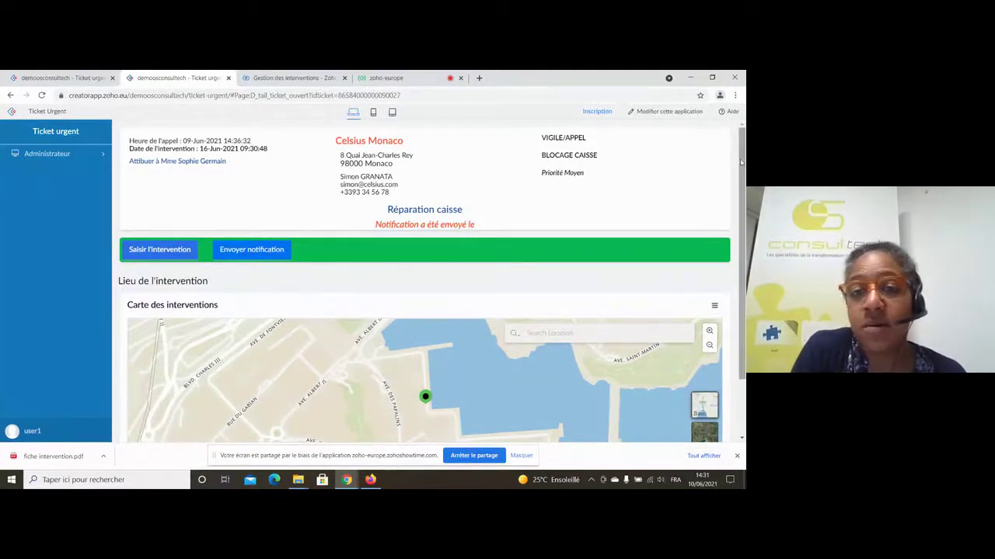
drag(739, 162, 740, 215)
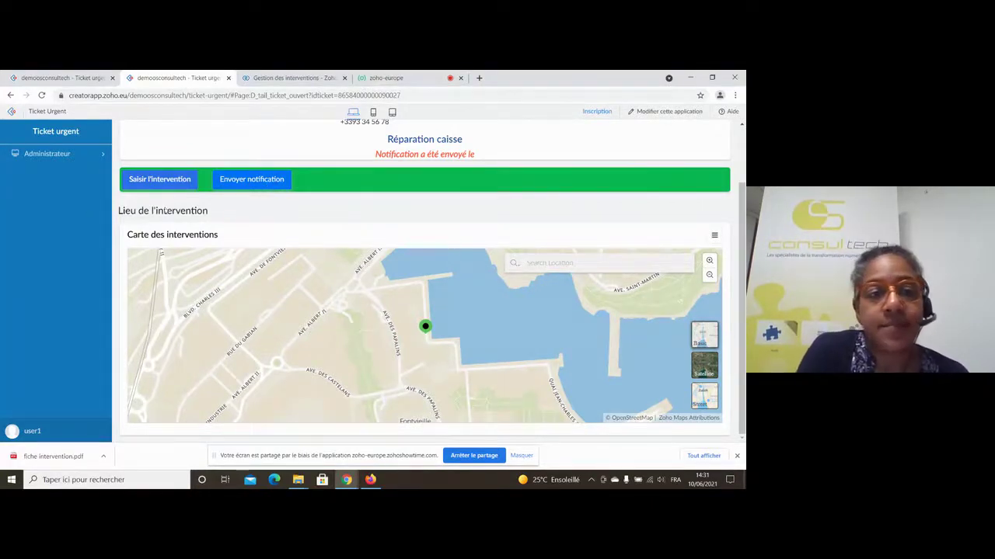
click(159, 179)
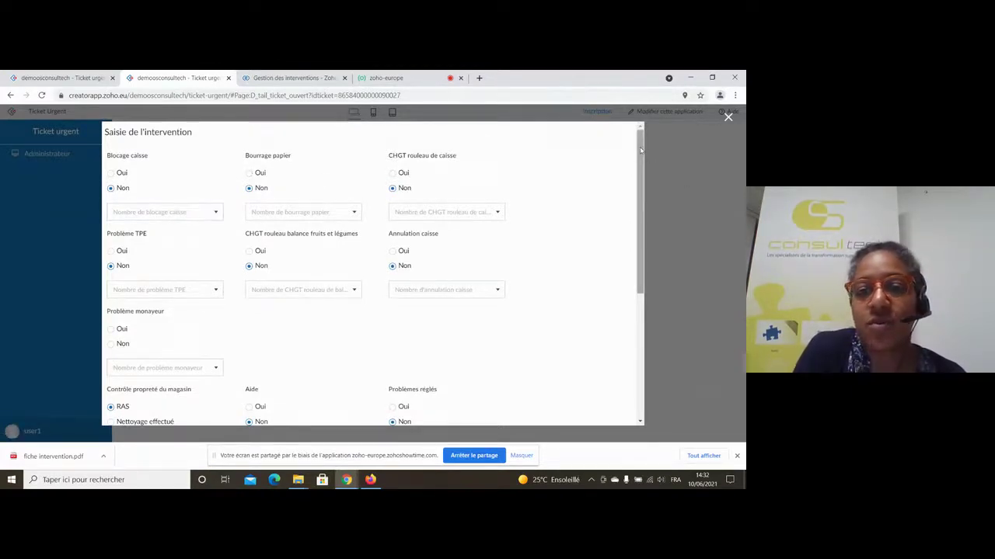
drag(641, 154, 643, 194)
scroll(644, 194, up, 1)
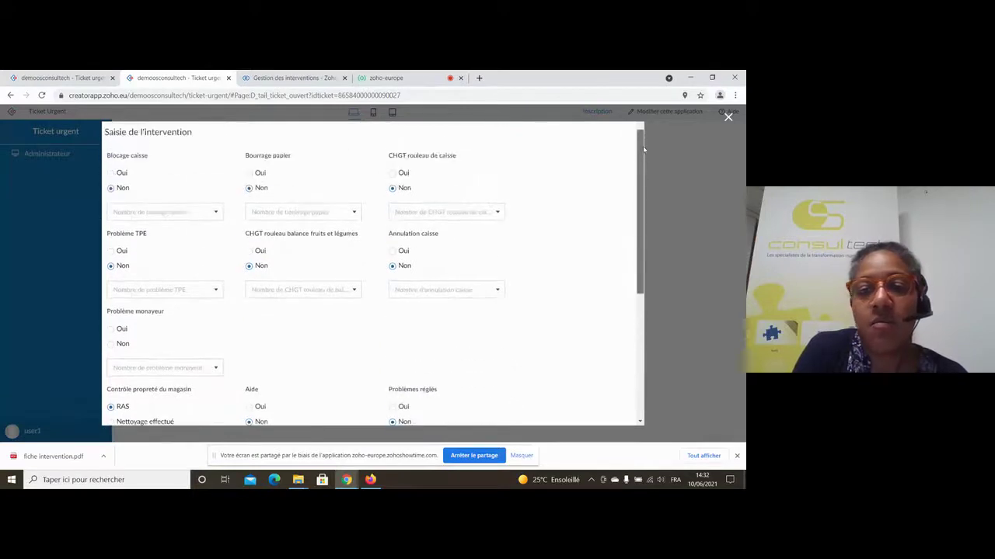
Step: Set Bourrage papier to Oui and Nombre de bourrage papier to 3
click(249, 173)
click(309, 218)
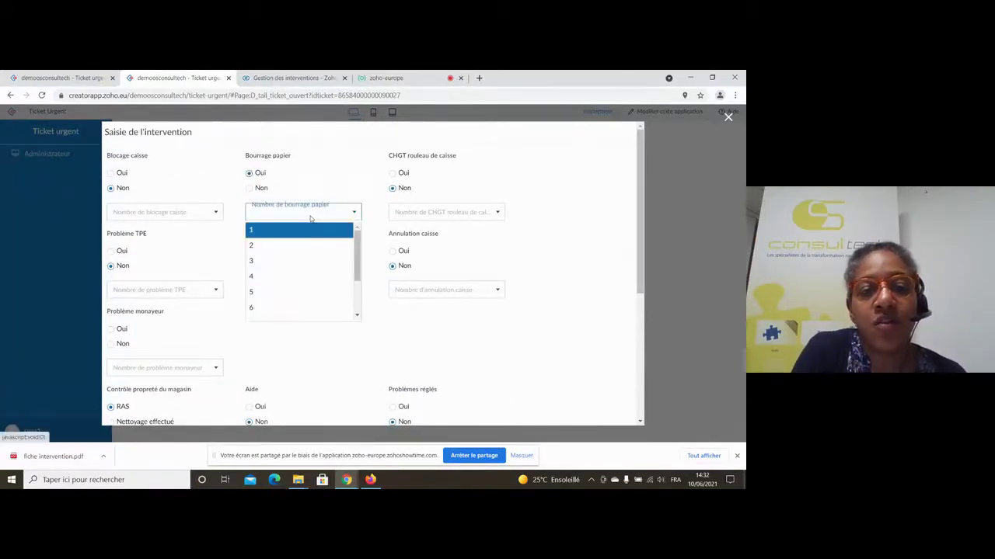
click(289, 260)
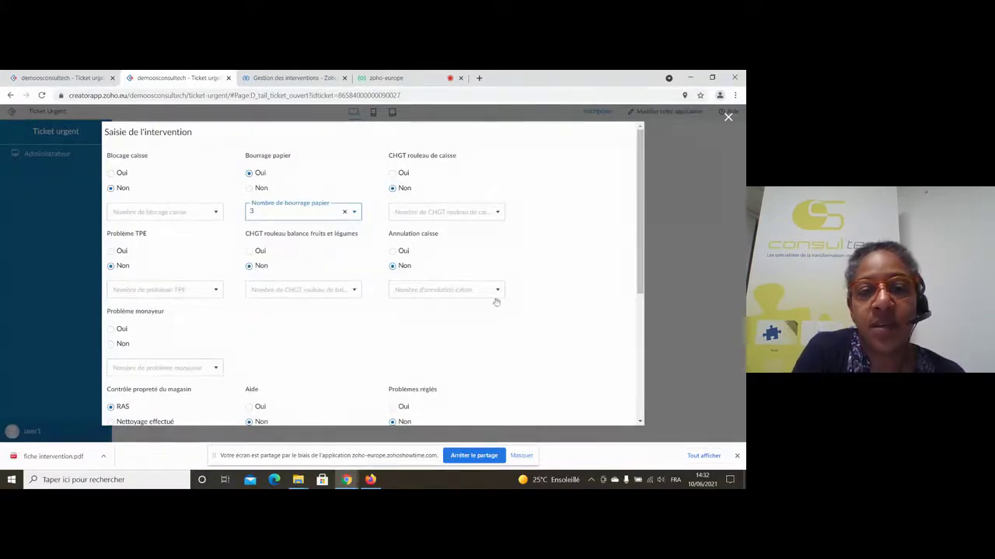
Step: Mark the intervention as Intervention terminé, draw a signature and submit the form
drag(637, 189, 664, 318)
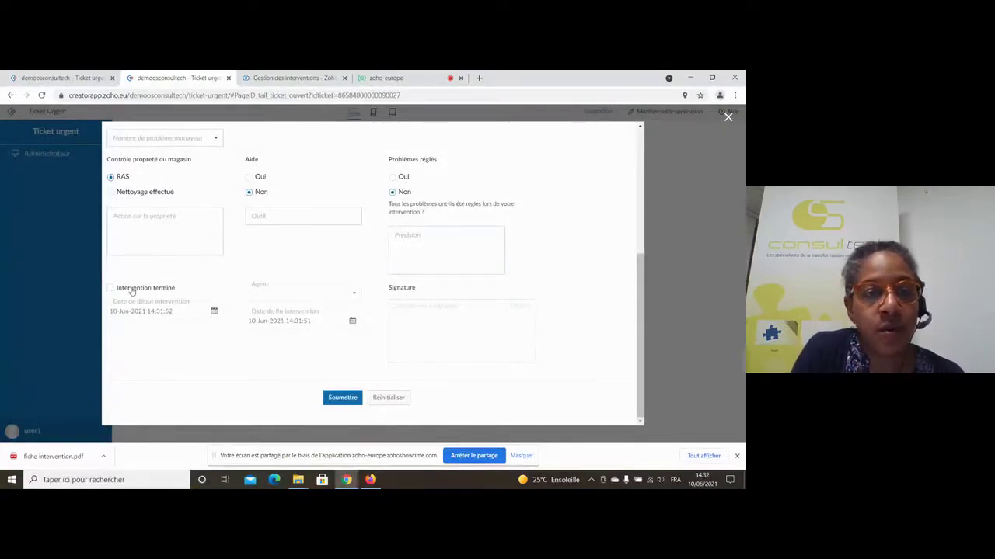
click(129, 289)
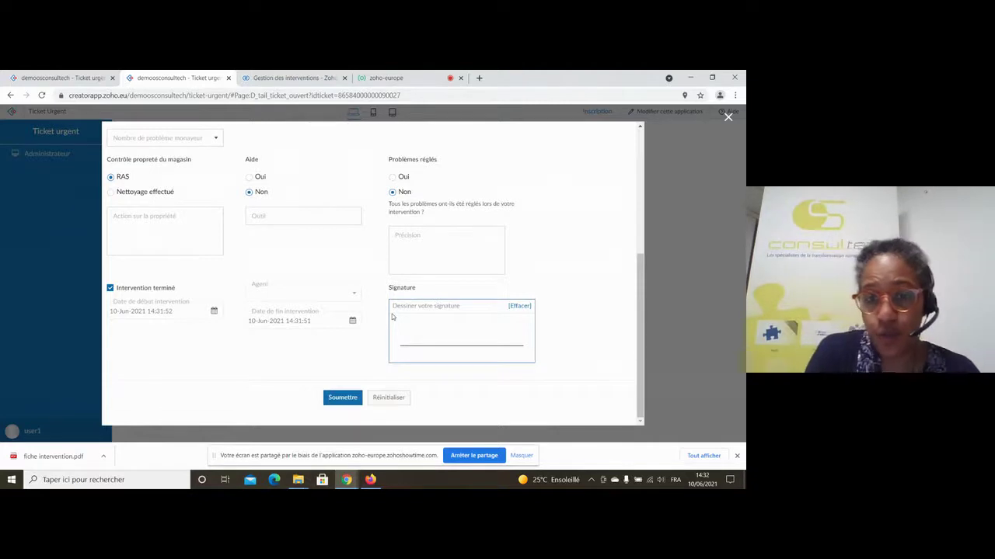
drag(473, 335, 482, 335)
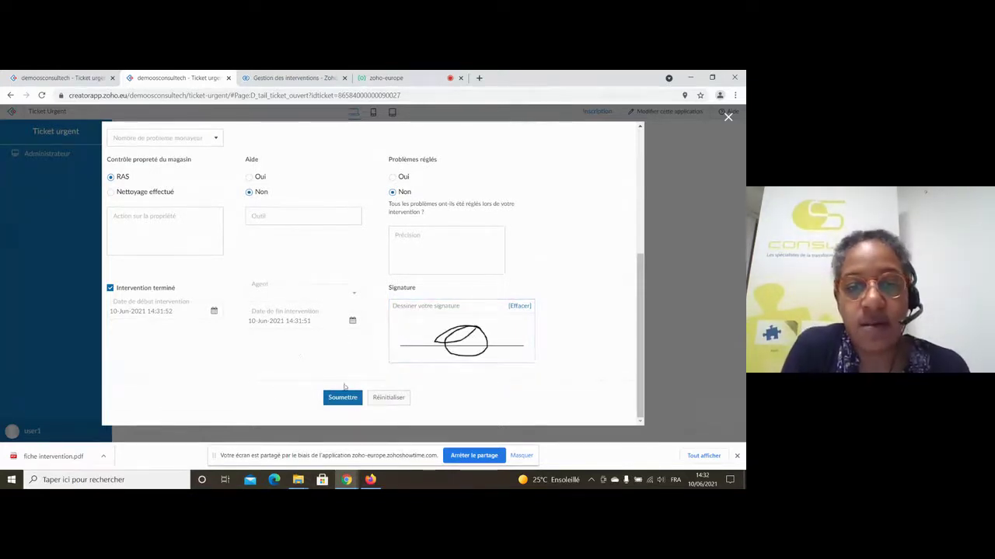
click(342, 398)
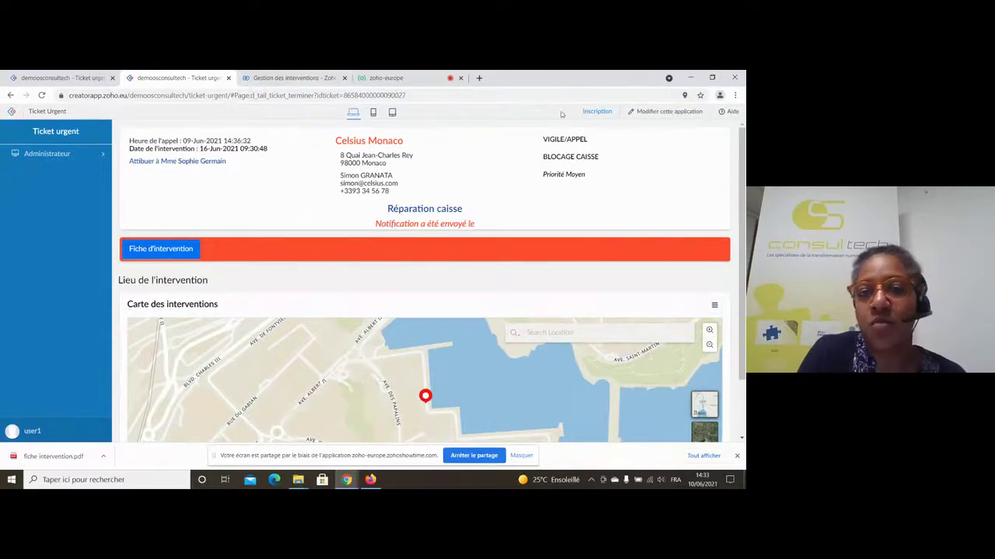
Step: Open the Ticket urgent application for editing and display the list of its forms, reports, workflows and pages
click(654, 111)
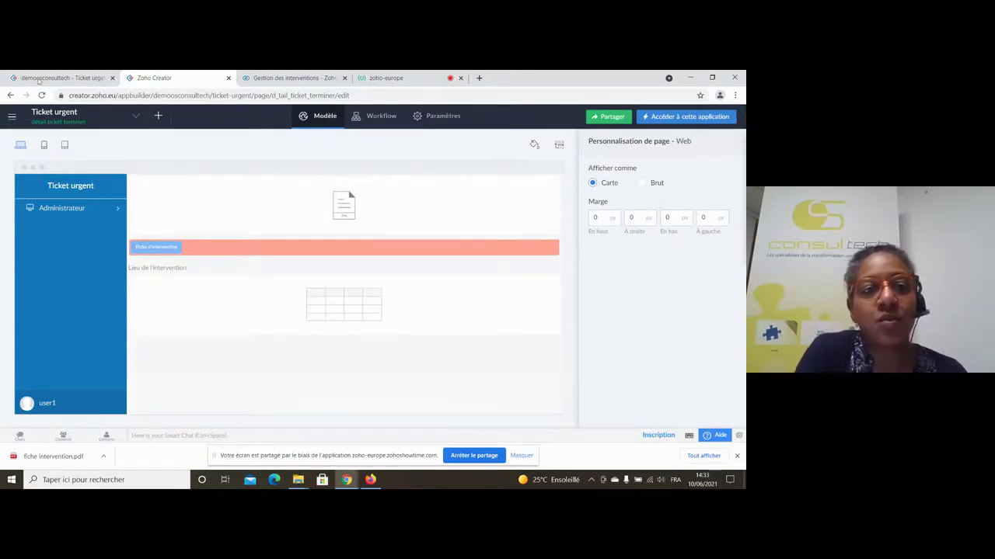
click(57, 113)
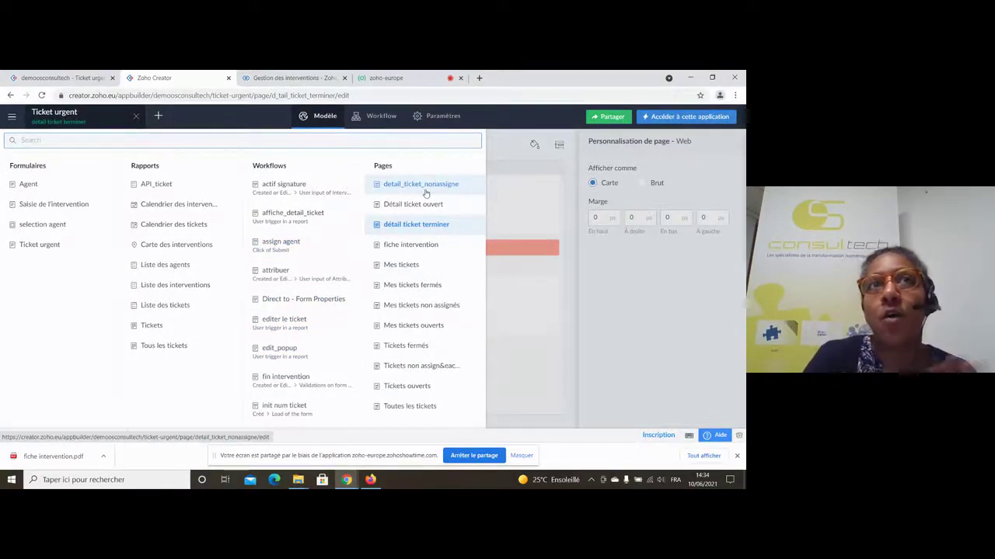
click(46, 246)
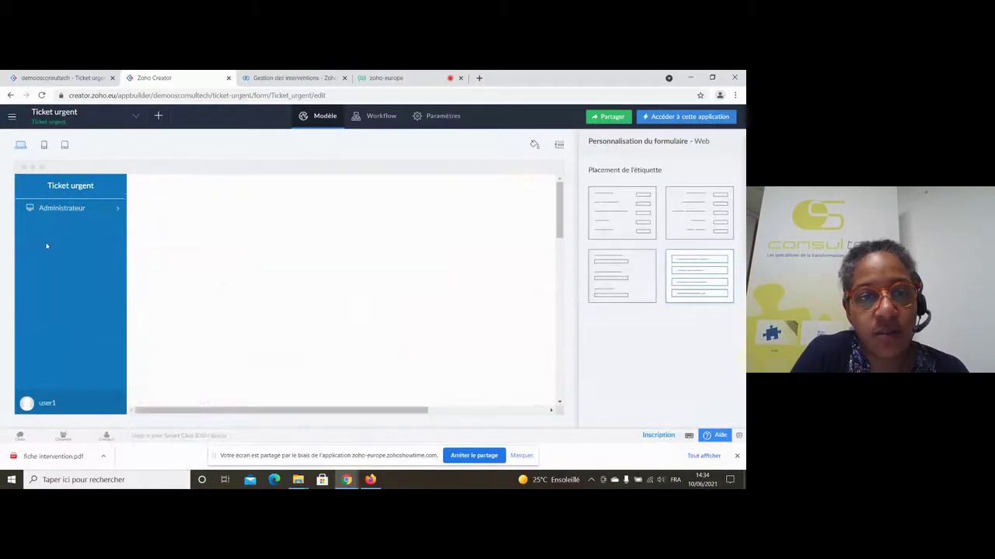
mouse_move(351, 321)
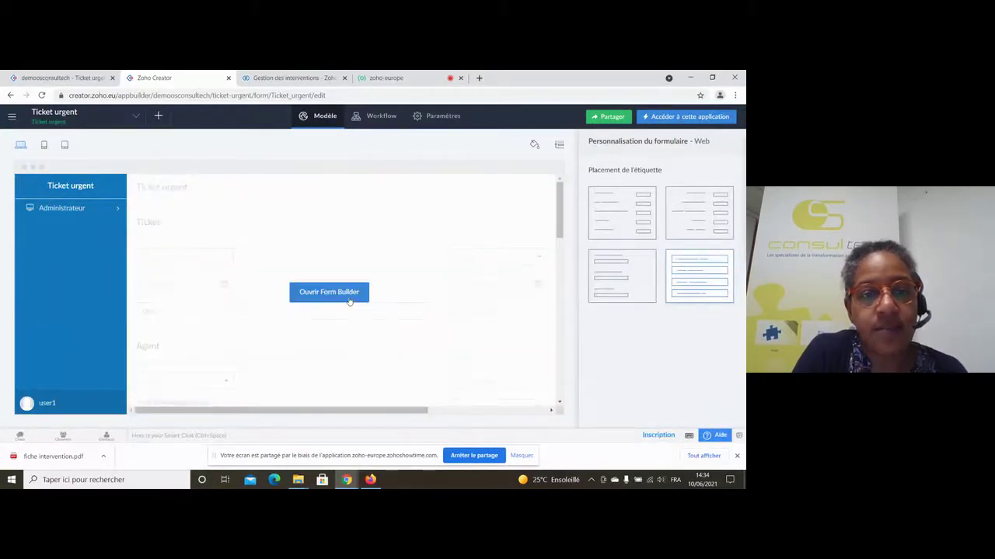
click(348, 299)
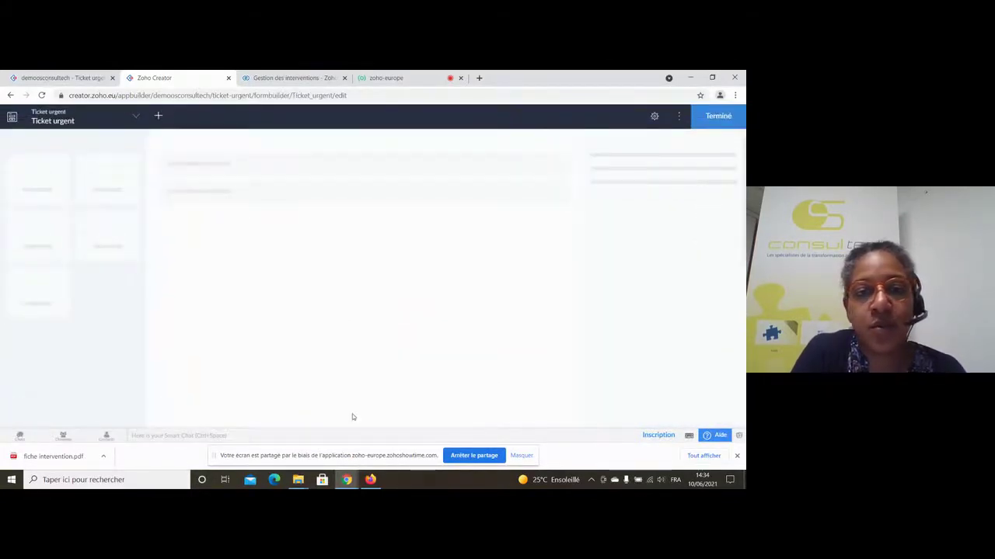
click(718, 117)
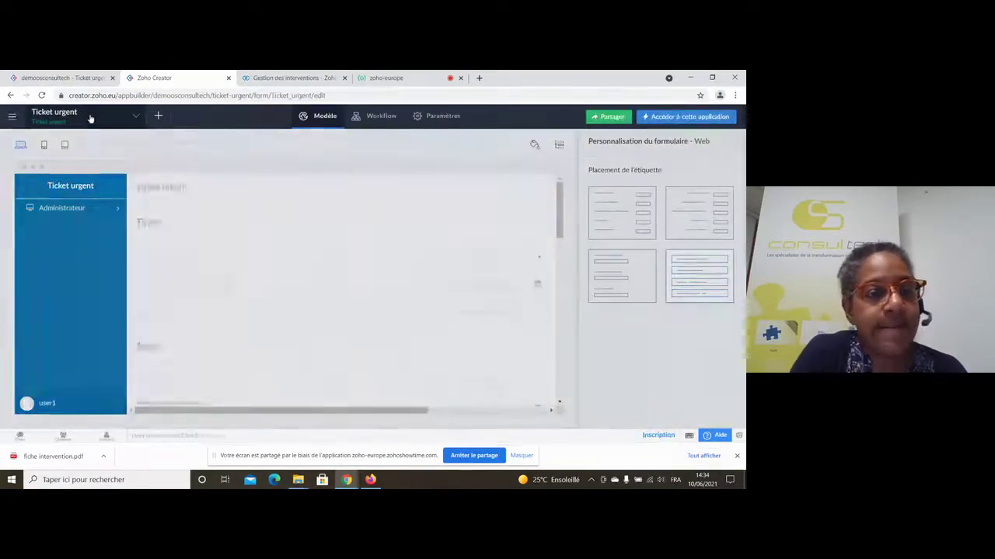
Step: Open the Saisie de l'intervention form in the form builder
click(90, 118)
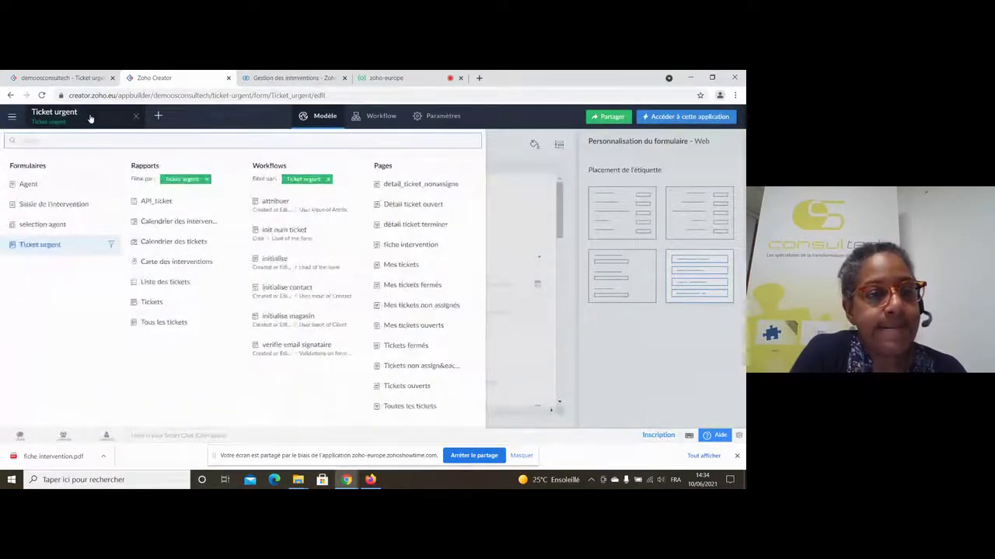
click(62, 205)
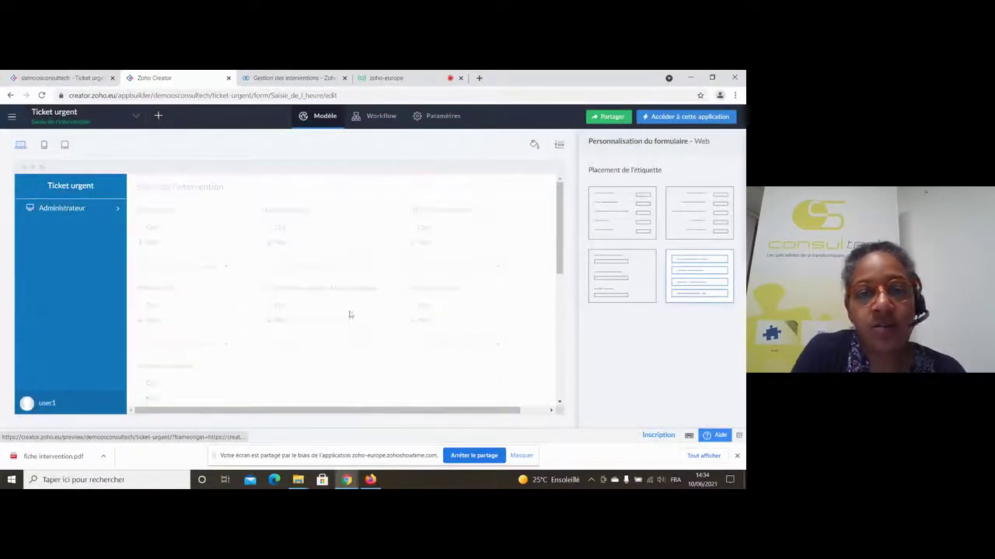
click(328, 292)
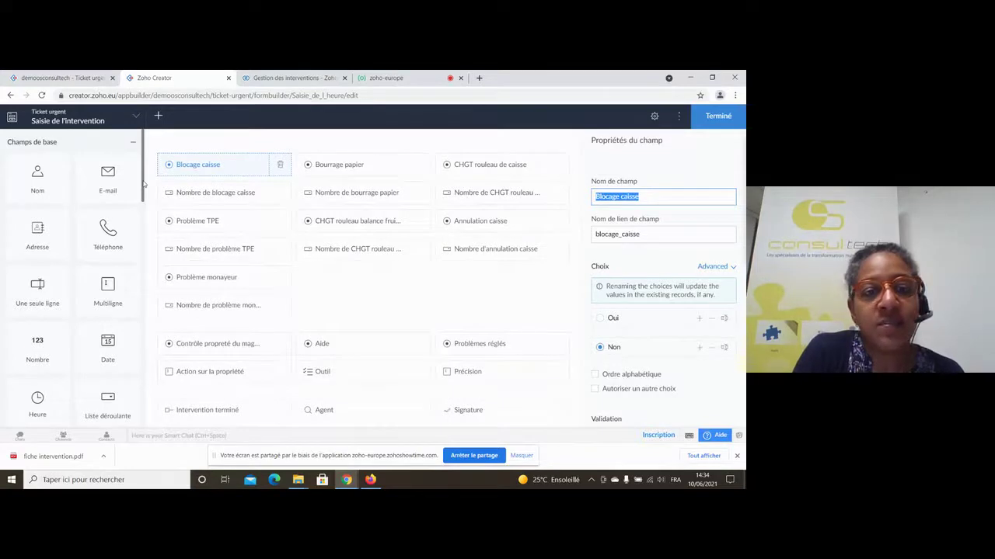
Step: Add a Radio field named Touches manquantes beside the Problème monayeur field
drag(144, 183, 143, 271)
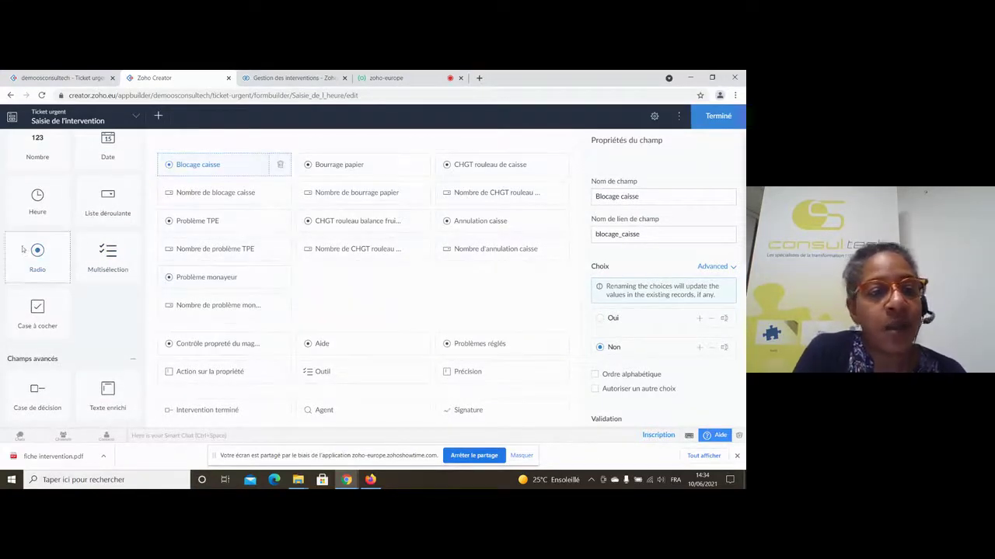
drag(23, 254, 374, 273)
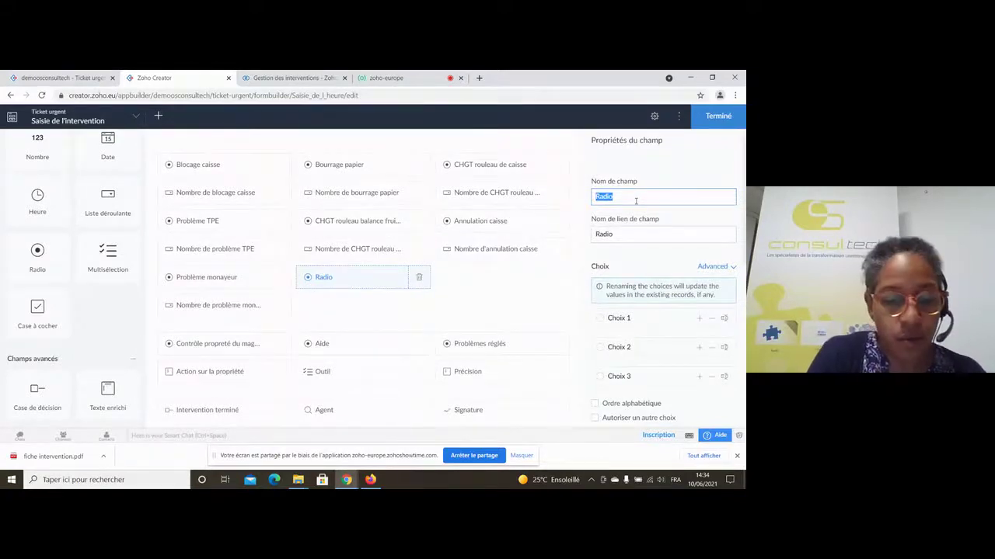
text(T)
key(BackSpace)
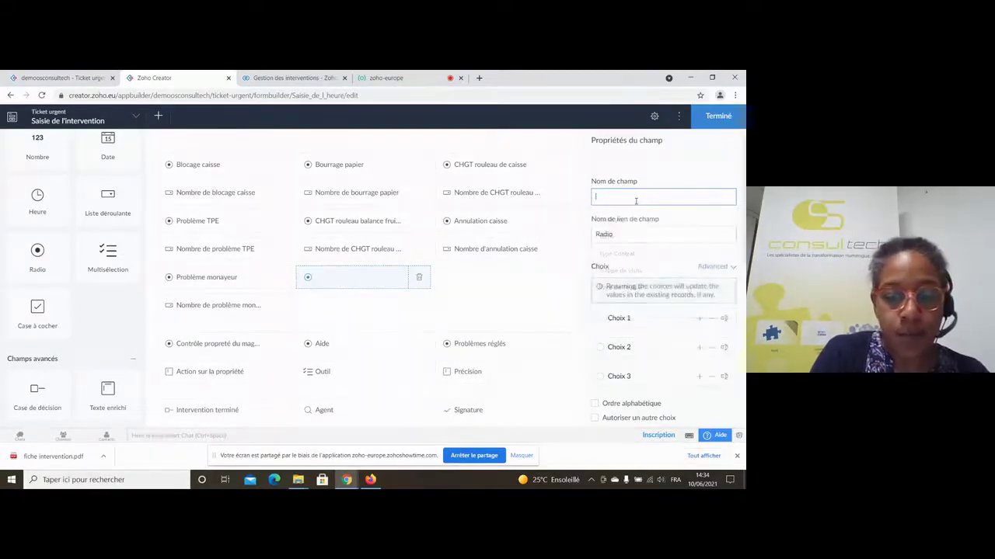
text(P)
key(BackSpace)
text(T)
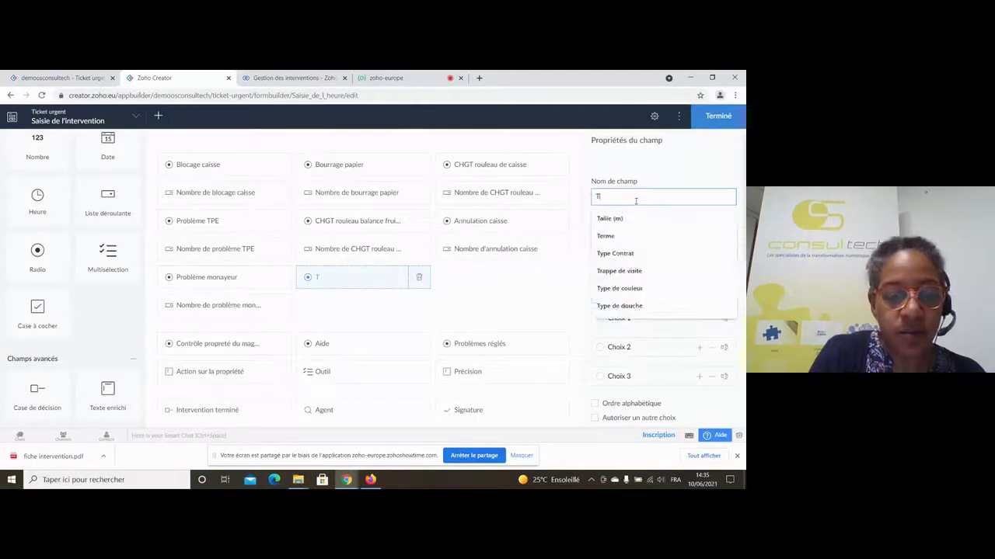
text(ouches man)
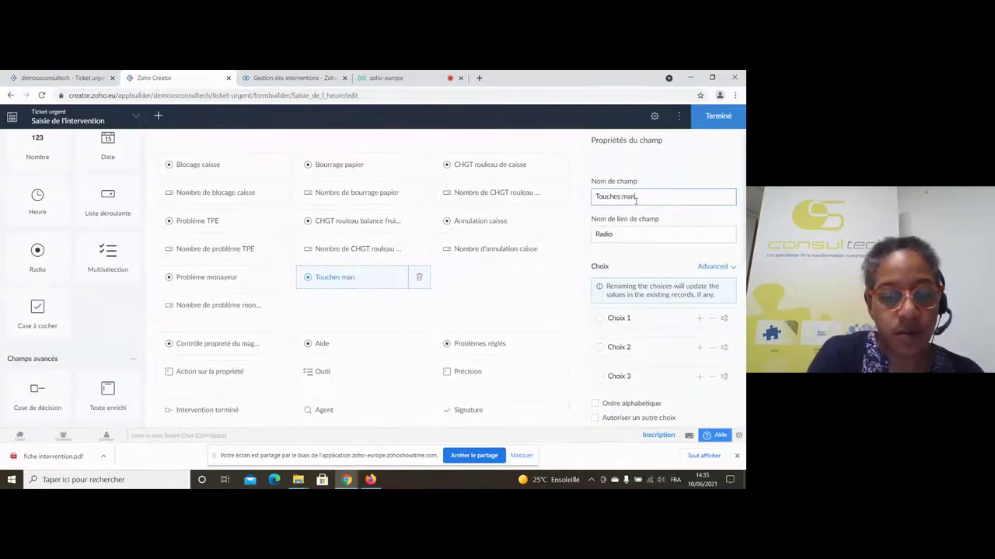
text(quantes)
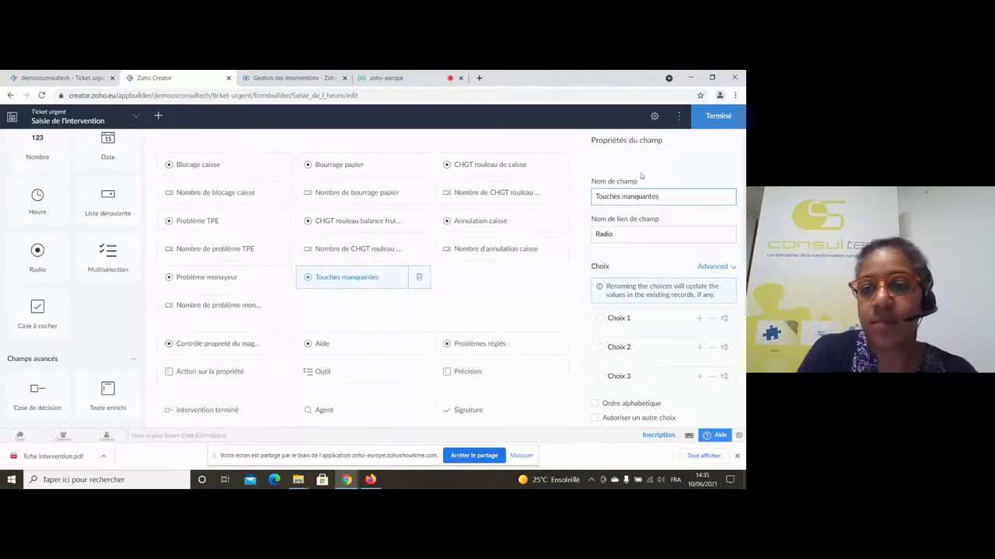
click(644, 264)
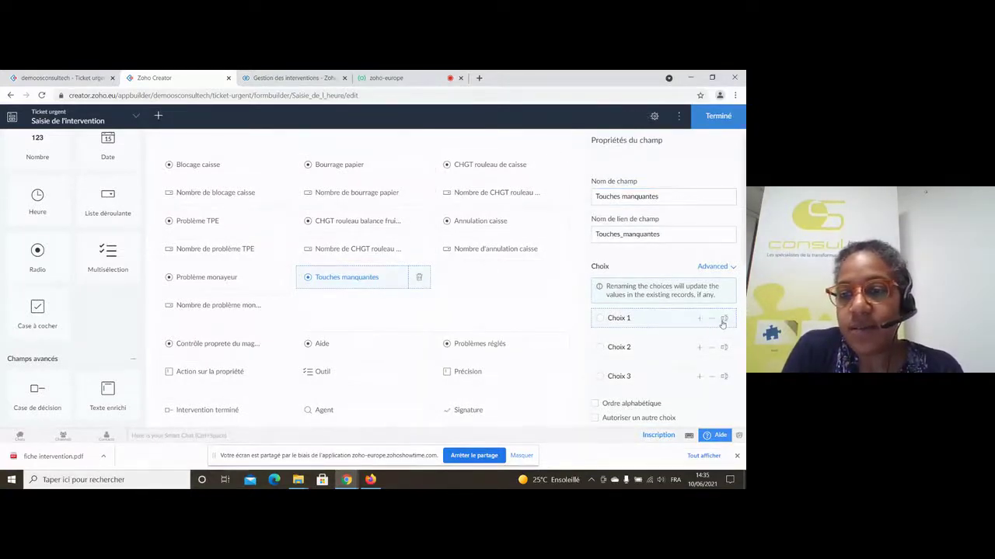
Step: Define the Touches manquantes choices as oui and non in alphabetical order, removing the third choice
click(650, 320)
text(Oui)
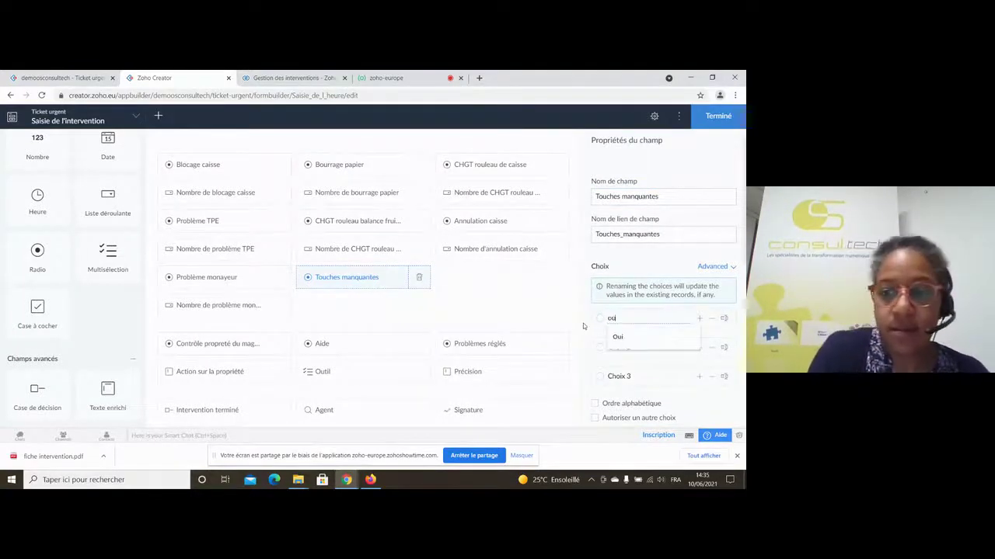
click(650, 350)
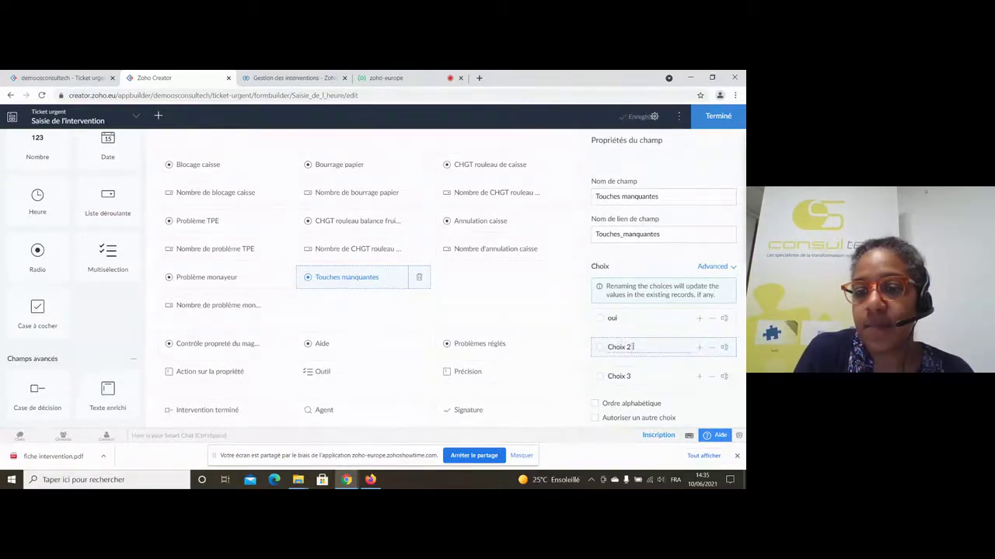
drag(636, 347, 605, 347)
text(non)
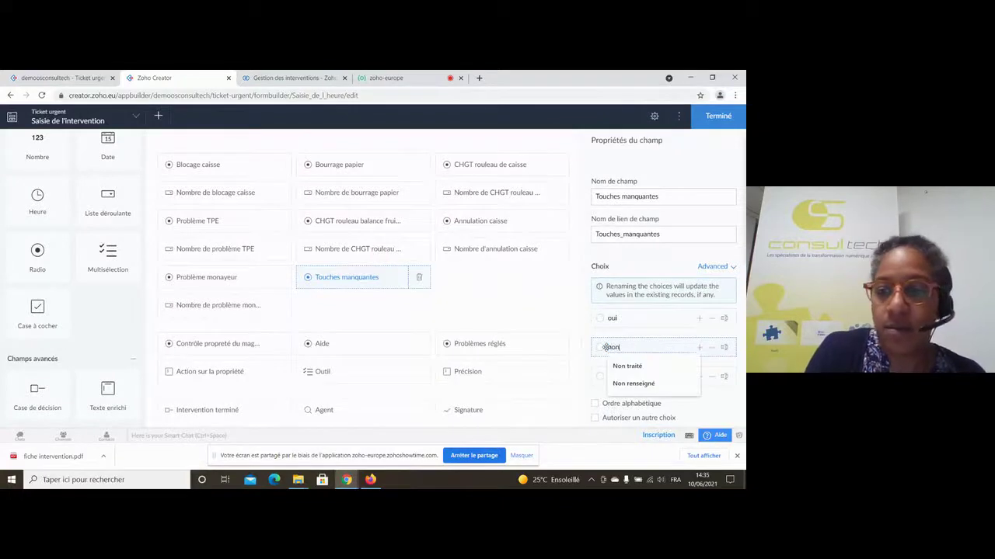
click(712, 377)
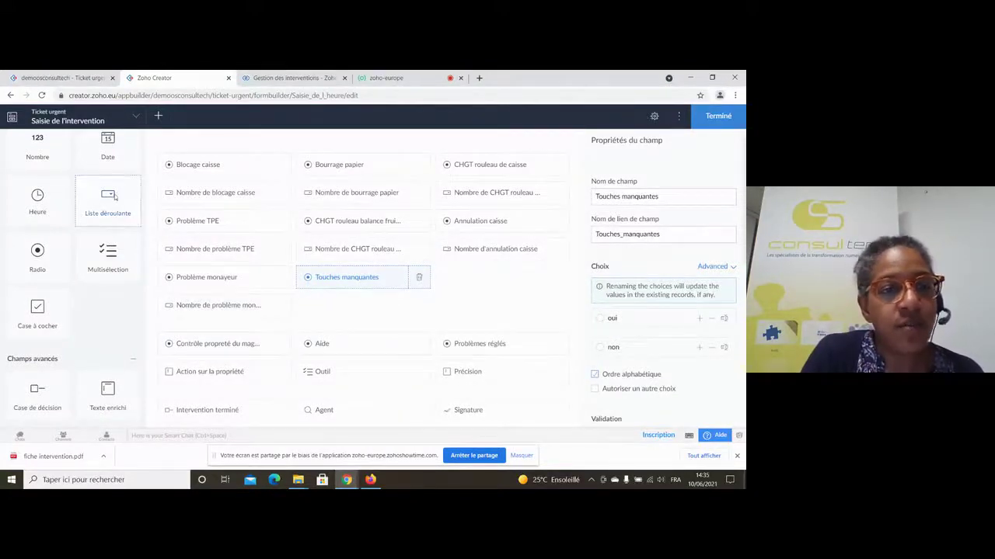
Step: Add a Liste déroulante field named Nombre de touches manquantes directly below the Touches manquantes field
drag(112, 197, 365, 306)
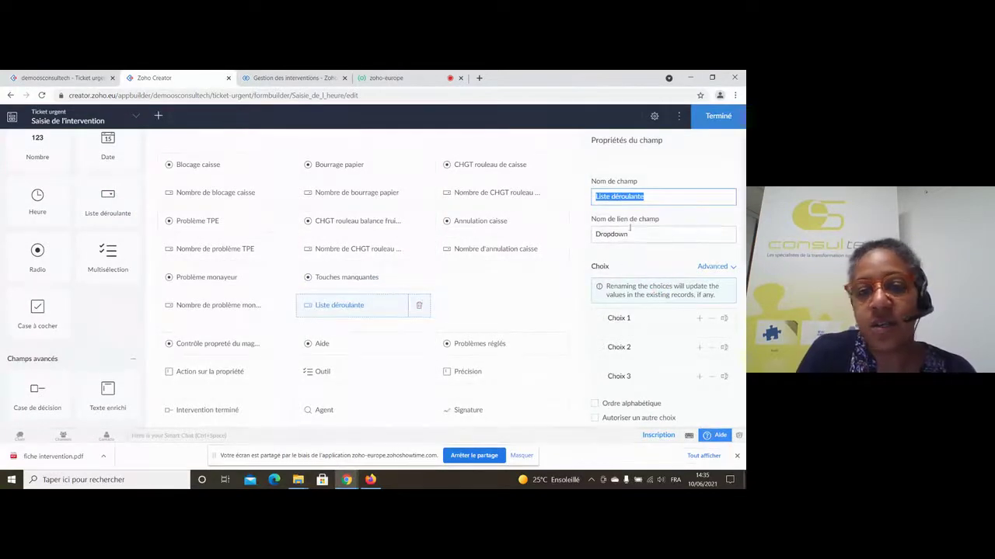
text(Nombre de)
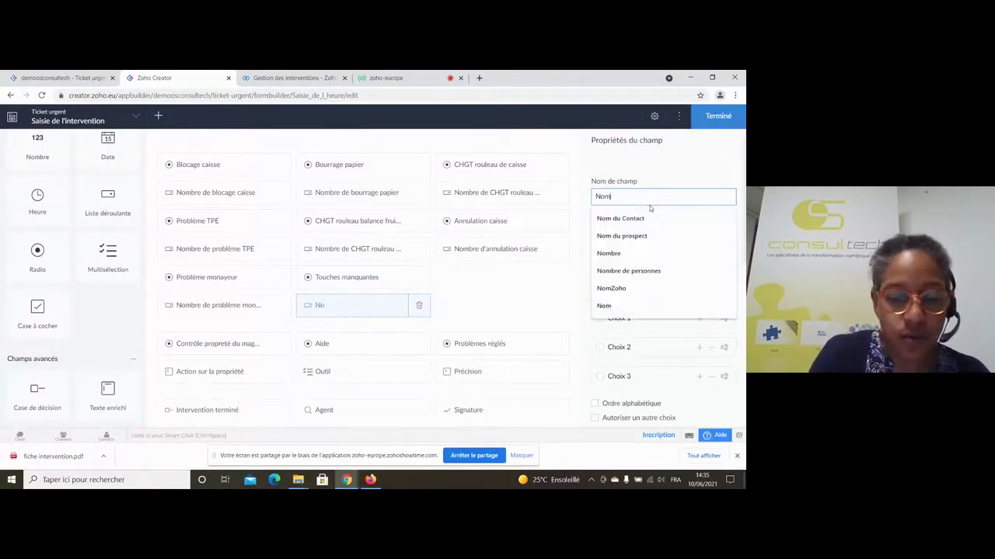
text(u)
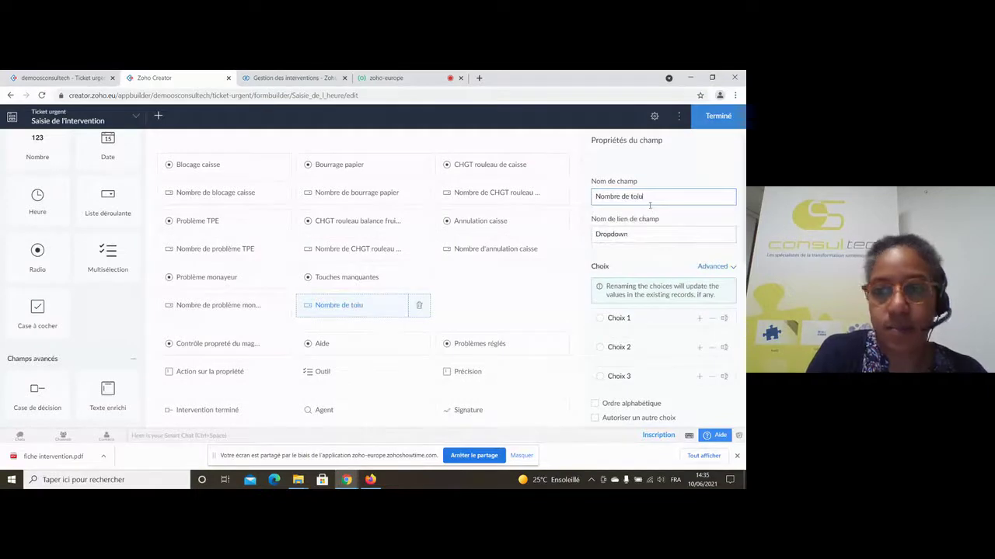
text(ches manquantes)
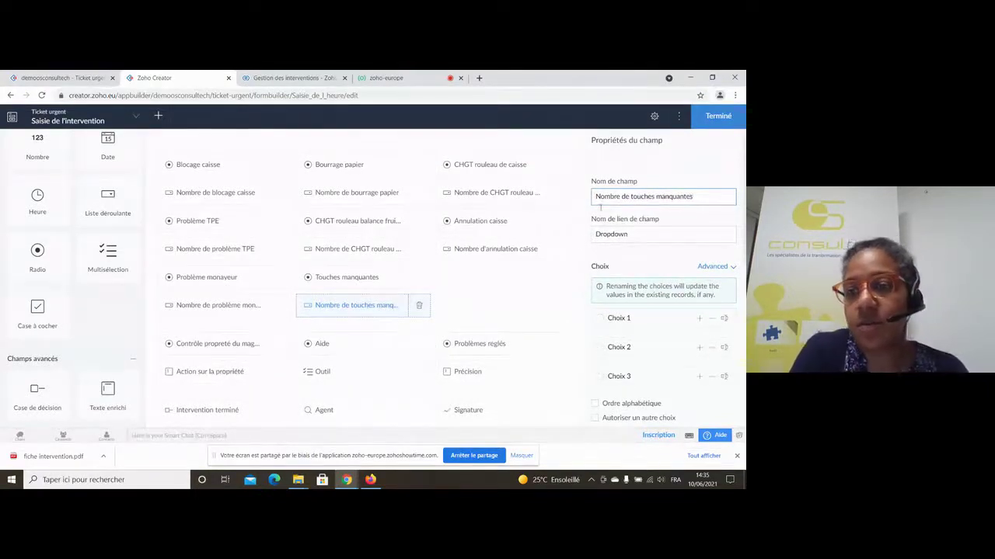
click(650, 262)
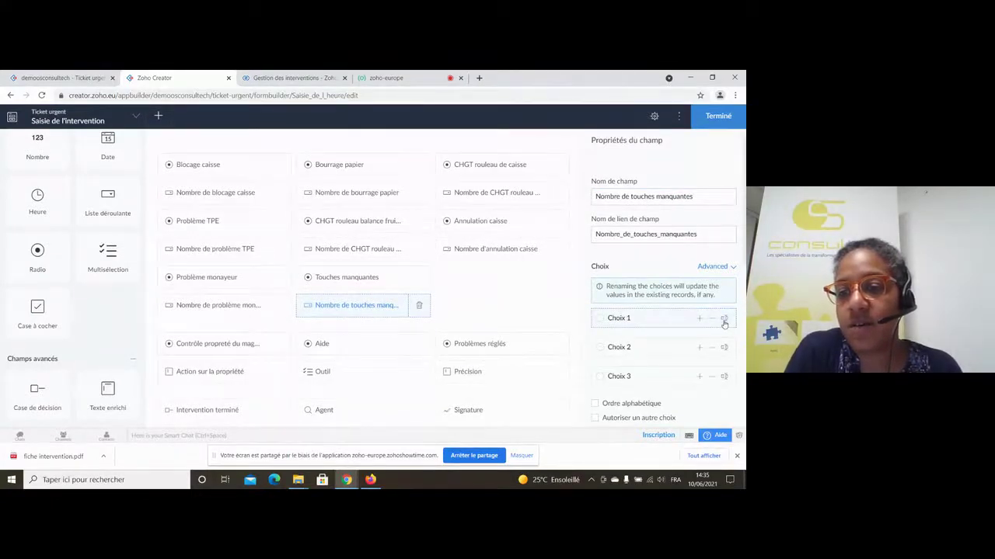
Step: Rename the three choices of the Nombre de touches manquantes field as 1, 2 and 3
triple_click(628, 318)
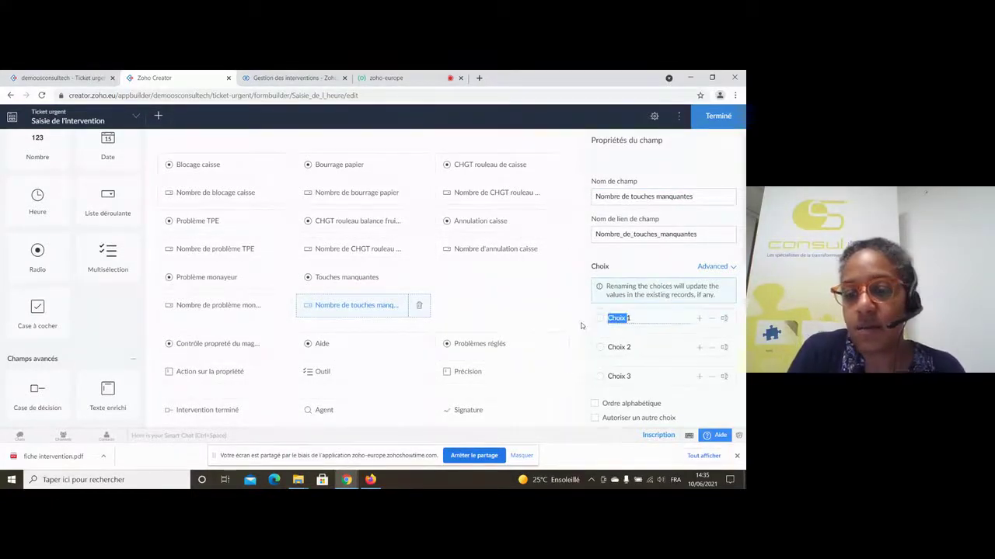
text(1)
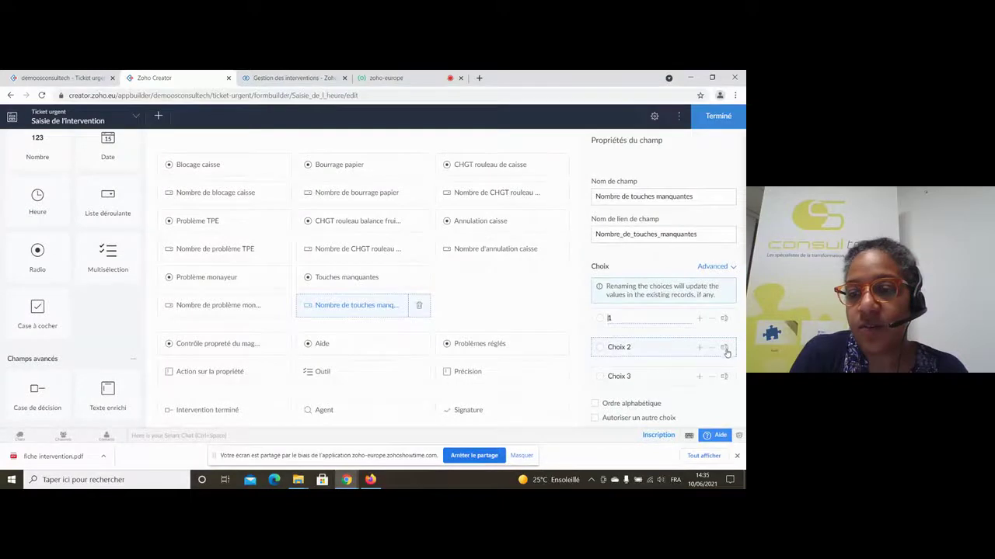
click(630, 347)
drag(630, 347, 600, 350)
text(2)
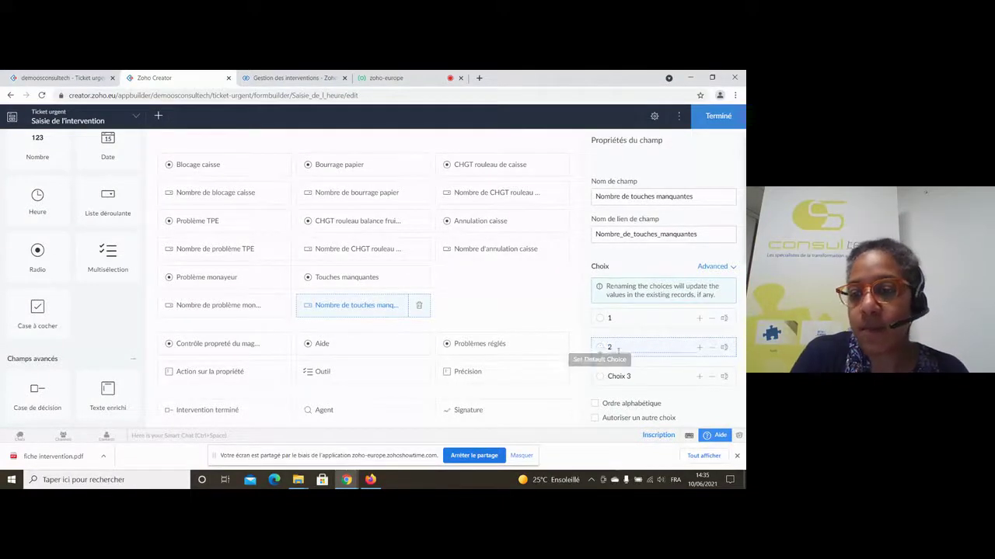
click(624, 378)
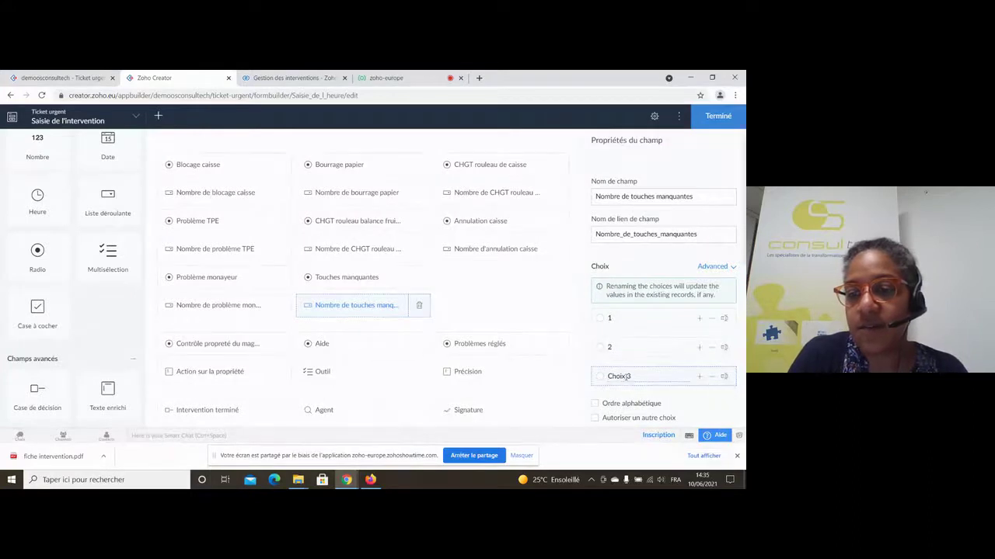
drag(628, 376, 605, 378)
key(BackSpace)
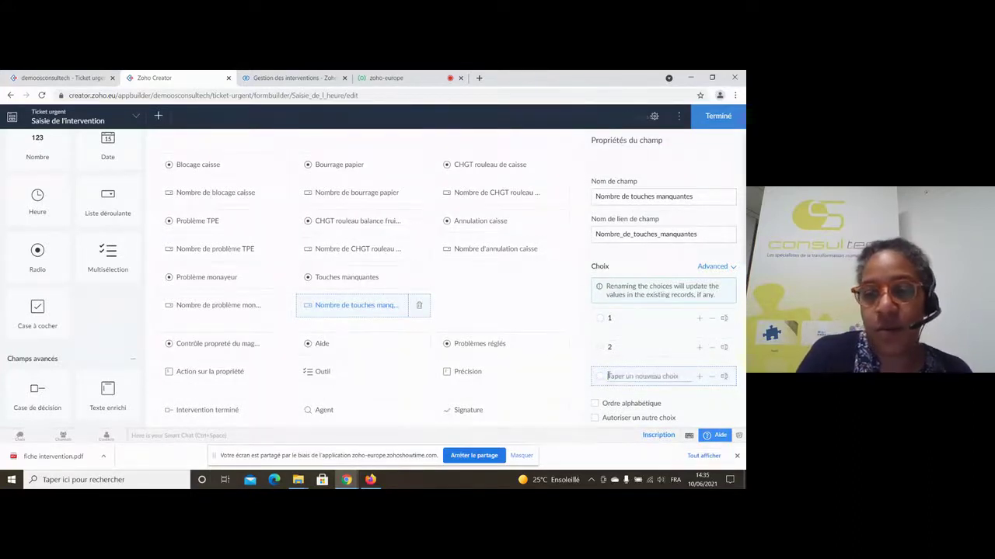
text(3)
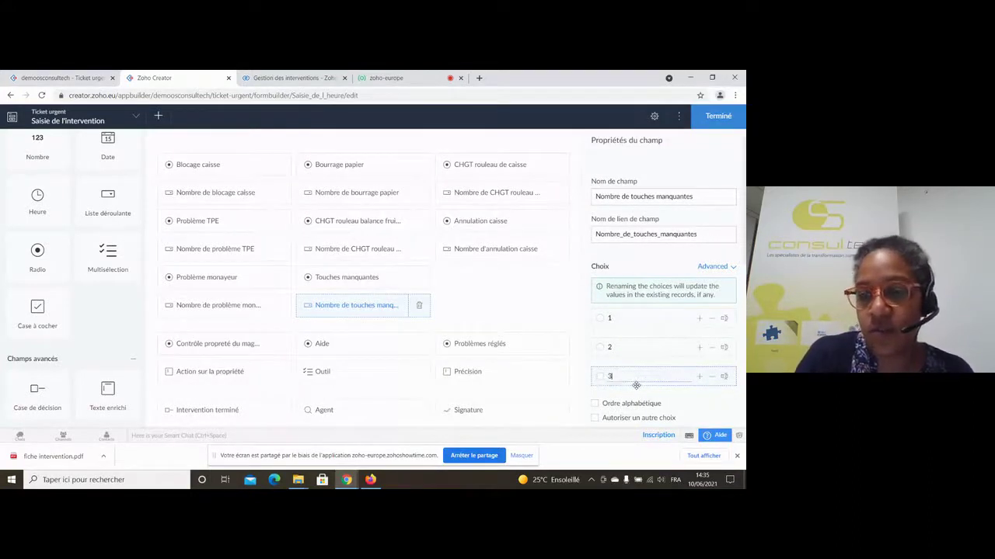
click(687, 397)
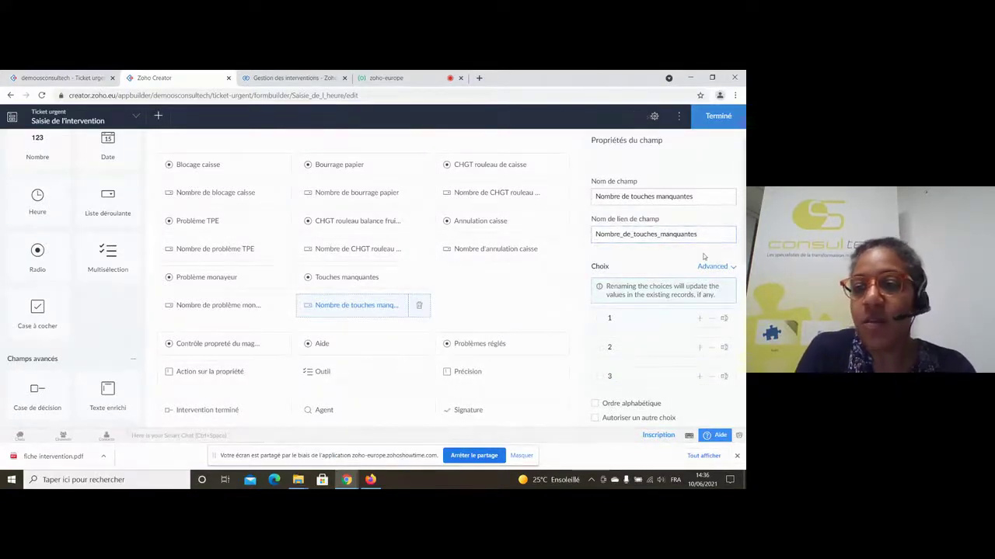
Step: Finish editing the form and access the live application to try non for Touches manquantes and view the number choices
click(719, 118)
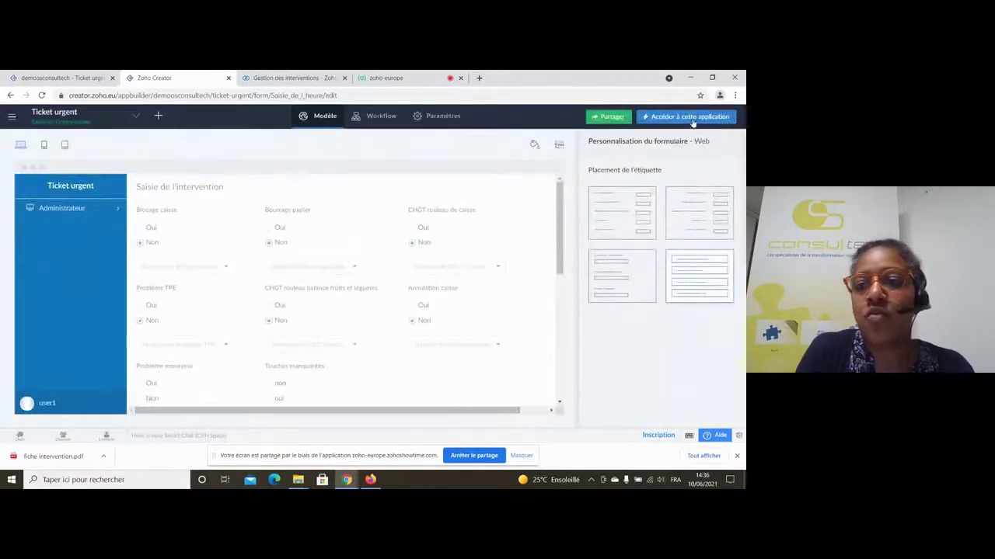
click(691, 119)
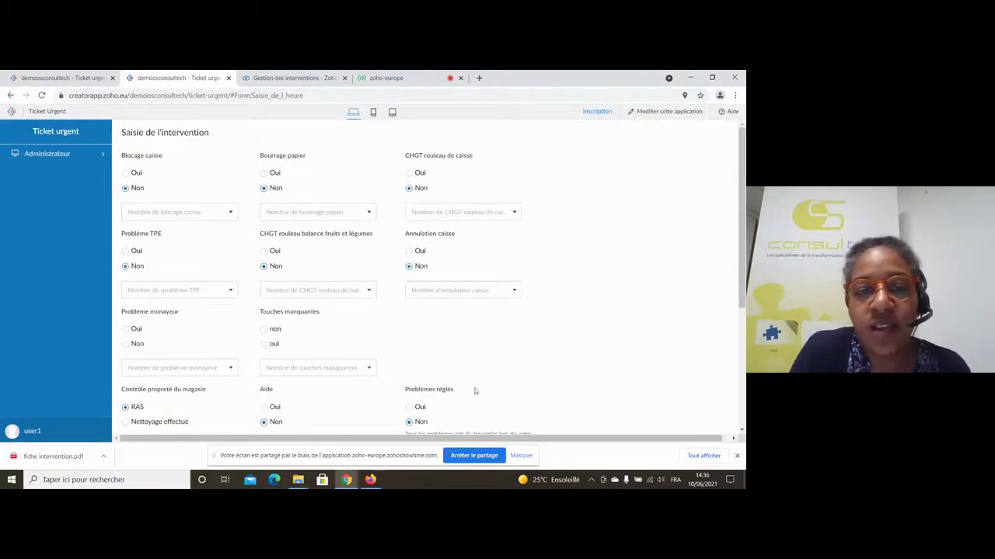
click(265, 329)
click(312, 368)
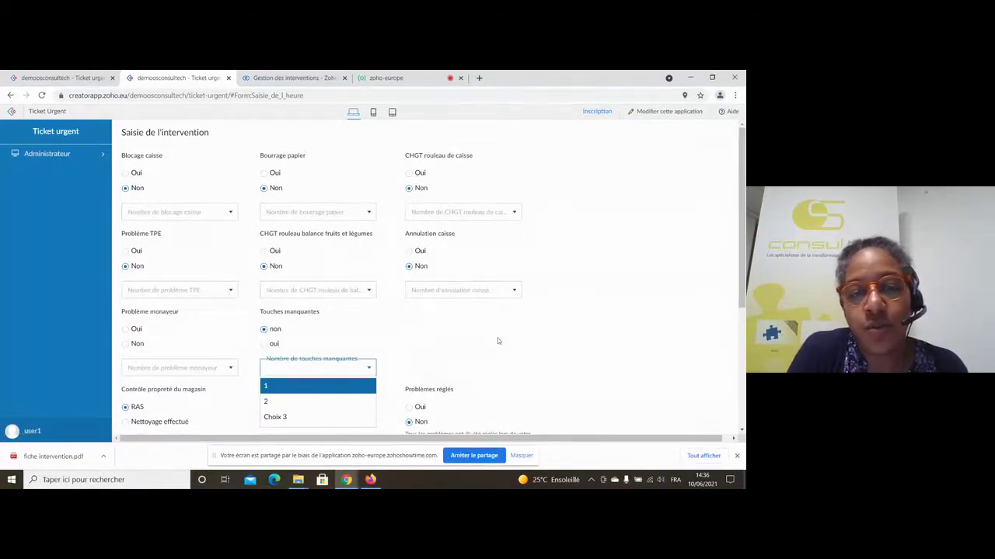
click(423, 361)
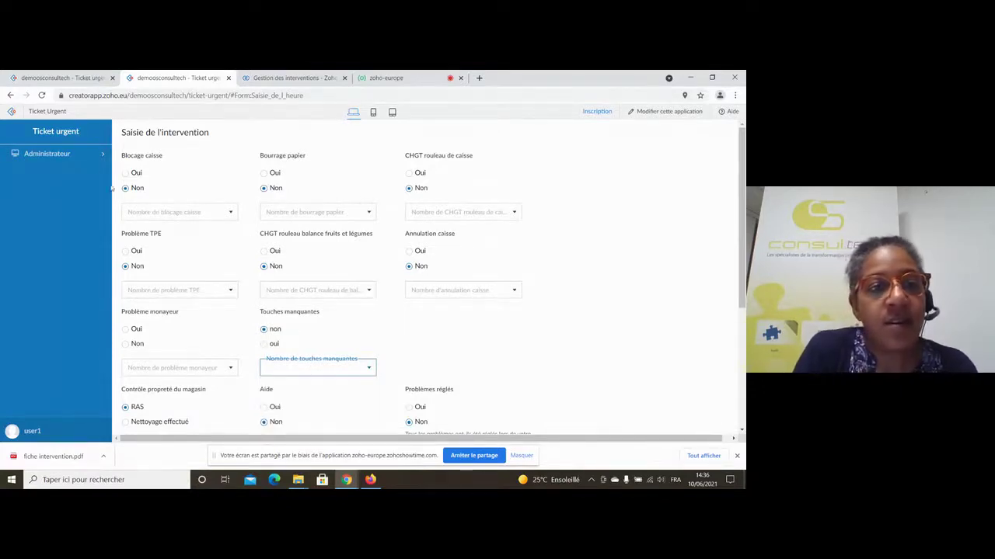
Step: From the Toutes les tickets dashboard, open the Gramaglia Assurance ticket among the Tickets ouverts and start modifying its intervention
click(69, 157)
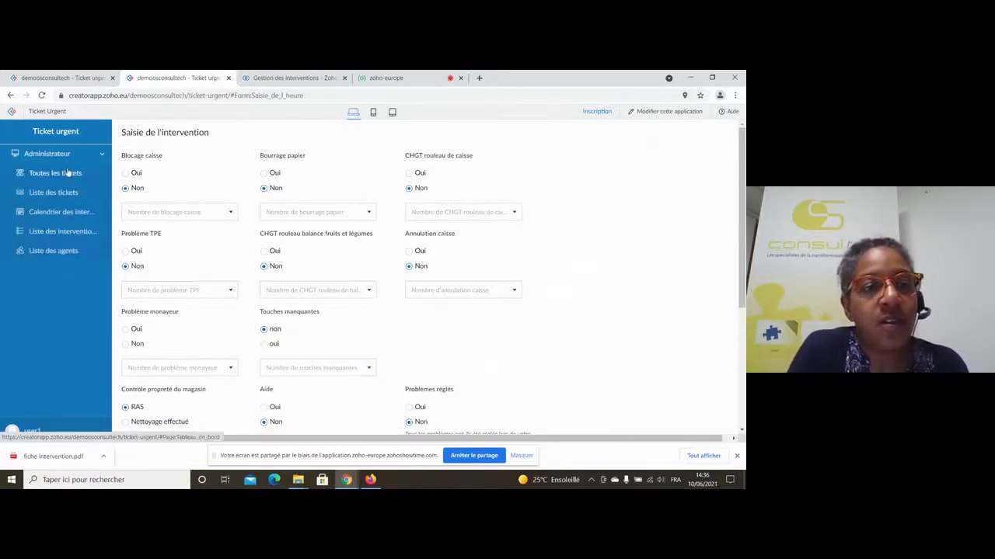
click(68, 172)
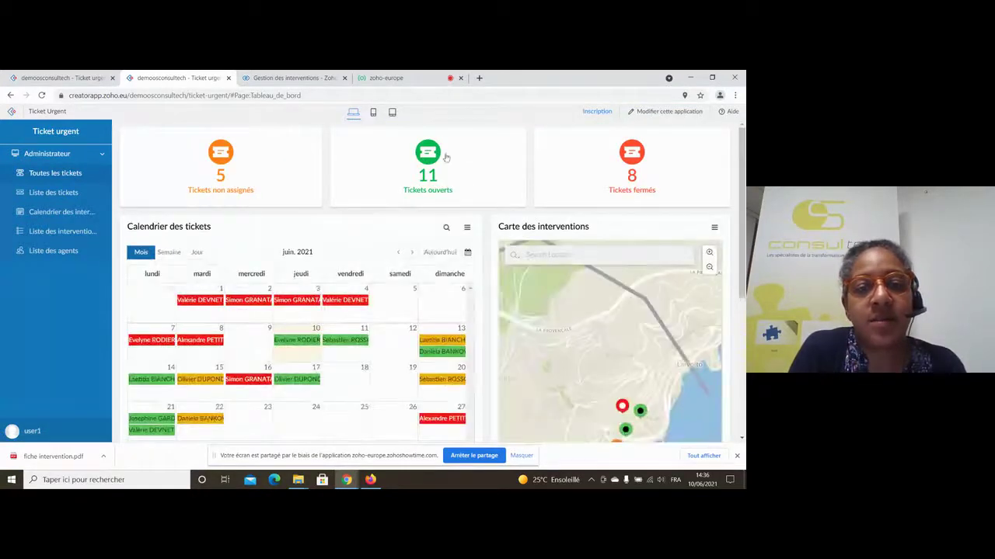
click(443, 158)
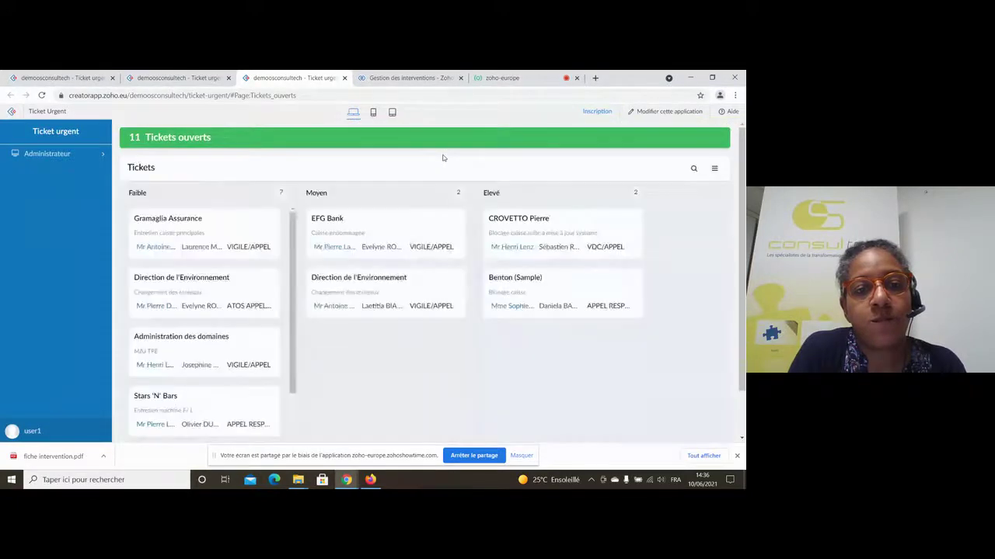
click(206, 222)
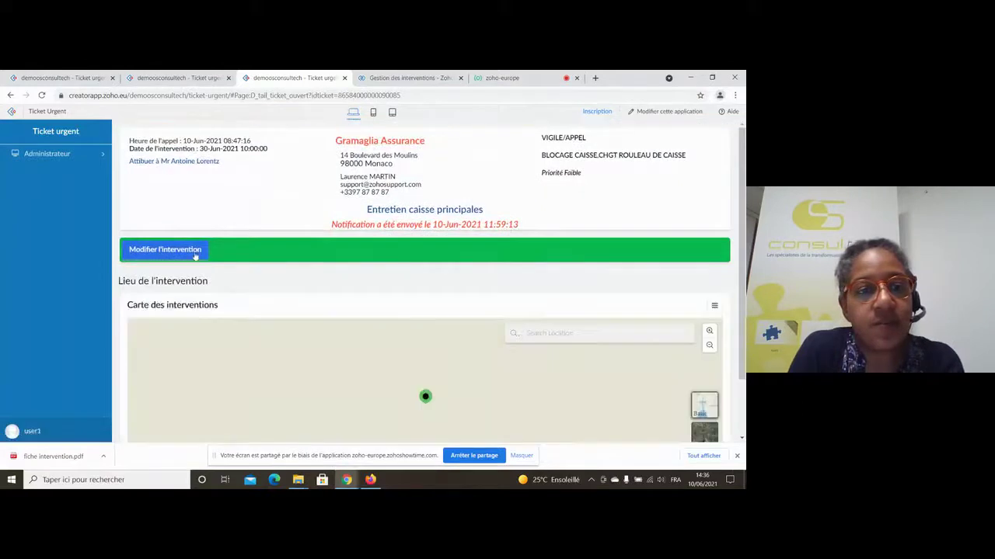
click(195, 254)
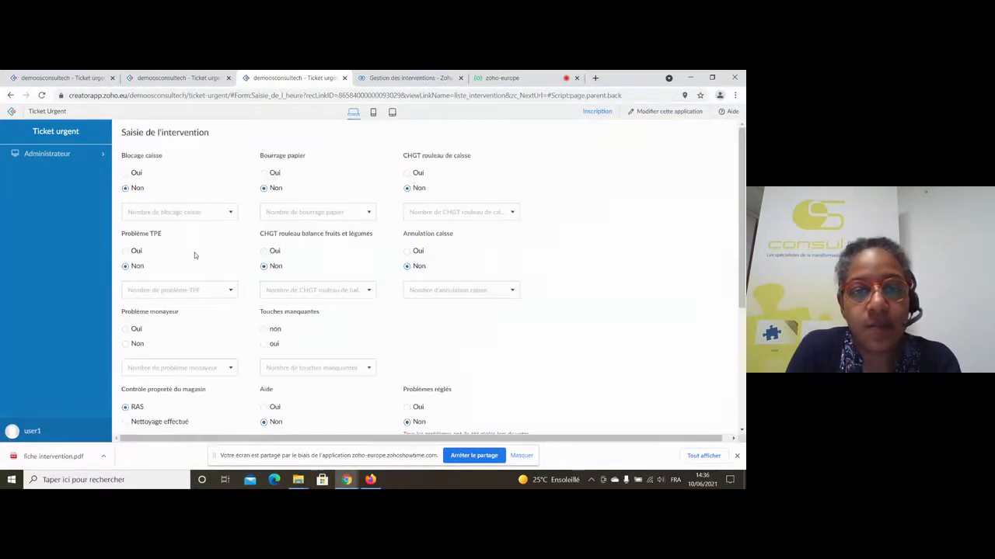
Step: Set Touches manquantes to oui and Nombre de touches manquantes to 1, and submit the intervention
click(264, 343)
click(284, 374)
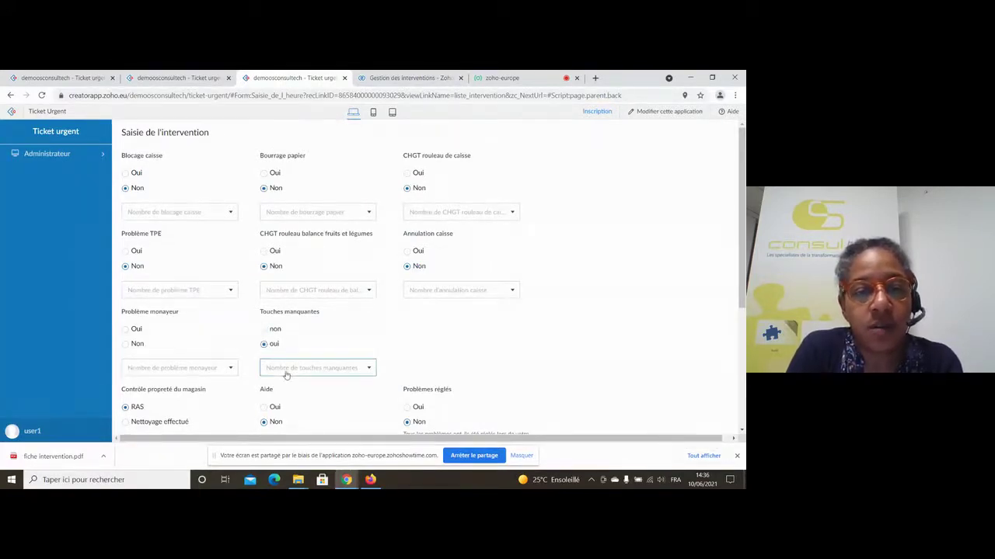
click(285, 385)
scroll(599, 349, down, 3)
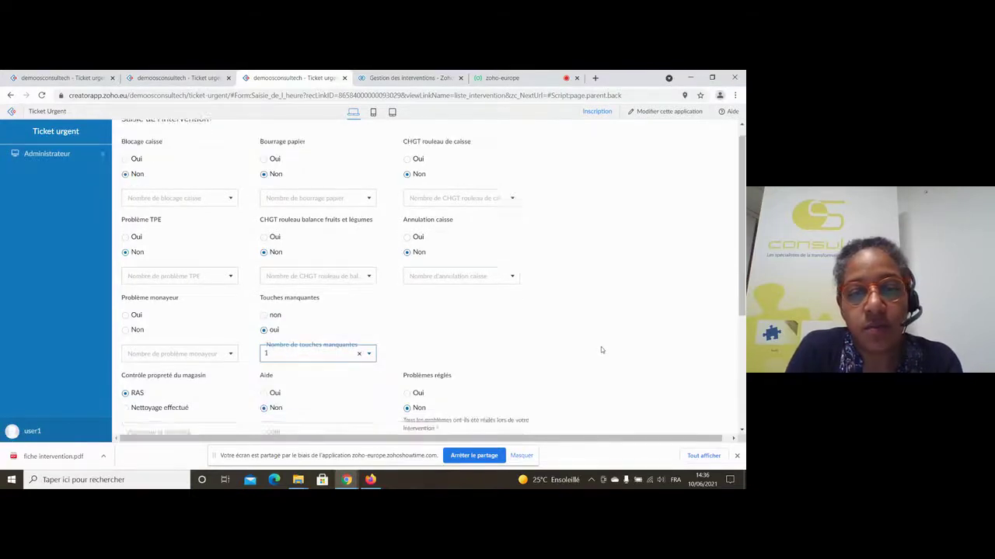
click(412, 419)
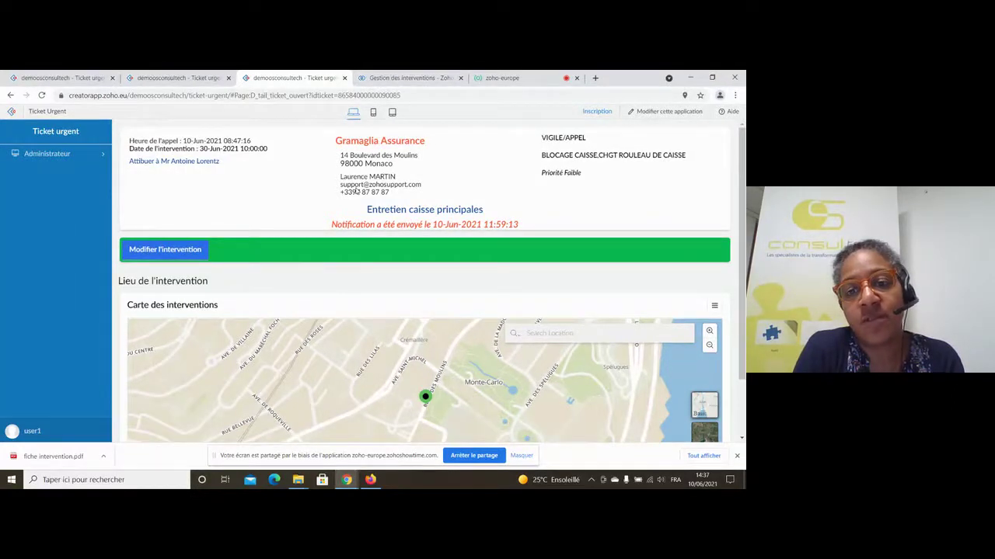
Step: Switch to the browser window showing the API GOUV application in Zoho Creator
click(498, 80)
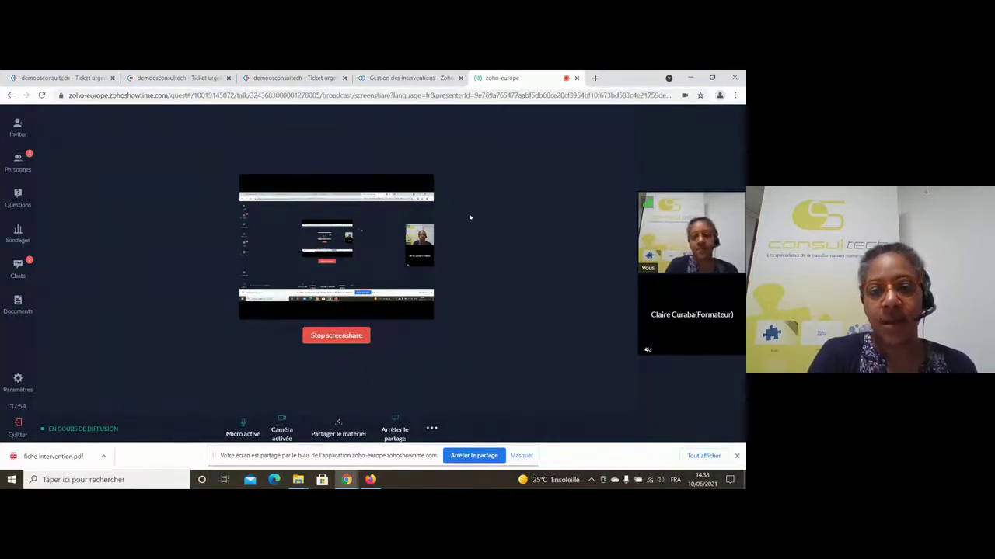
click(342, 480)
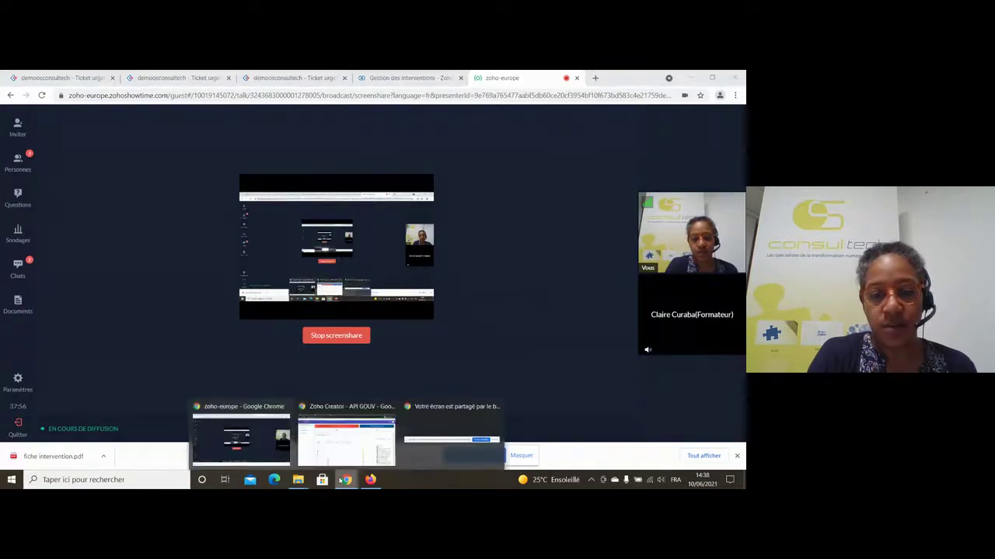
mouse_move(362, 456)
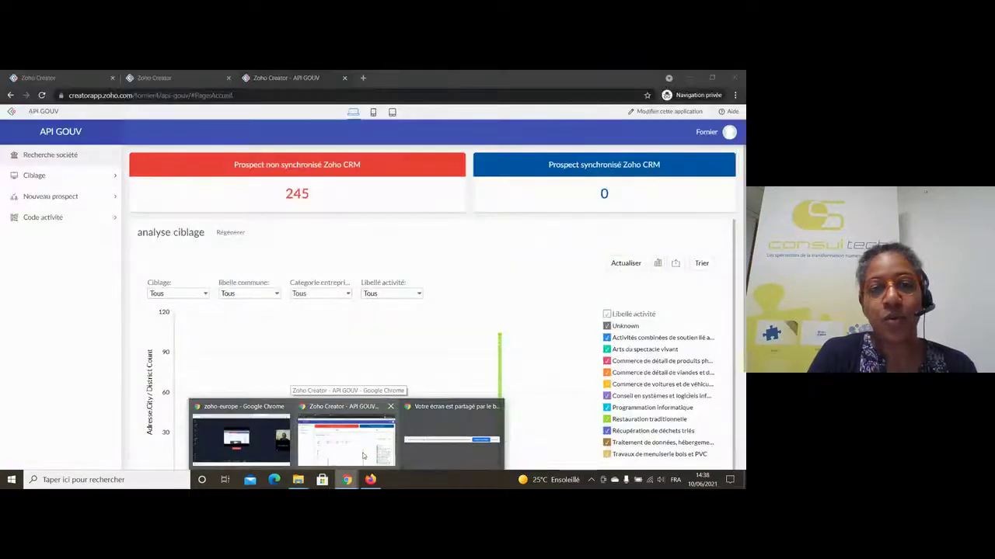
click(362, 456)
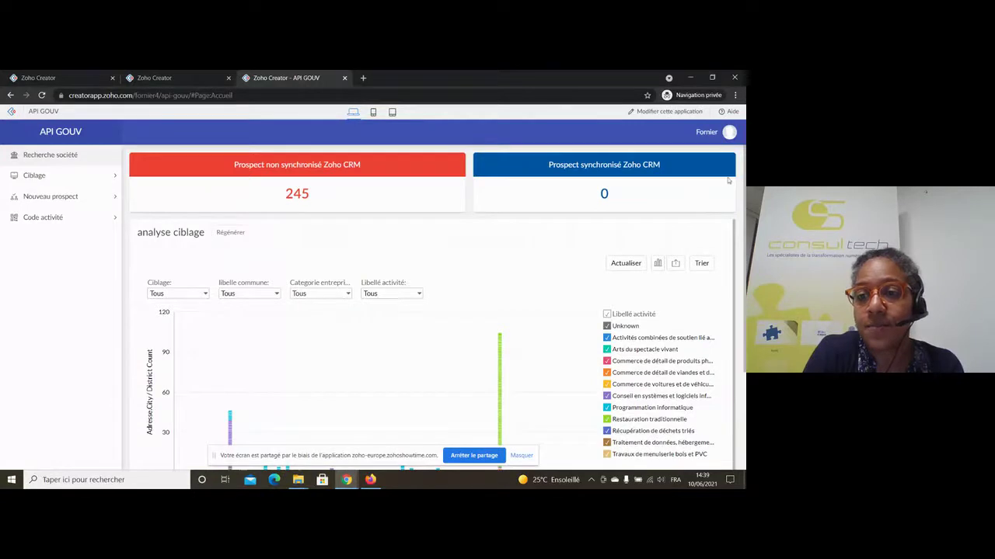
Step: Examine the analyse ciblage chart down to the Mapping synchronisation CRM banner and open the Recherche société section
drag(743, 178, 744, 279)
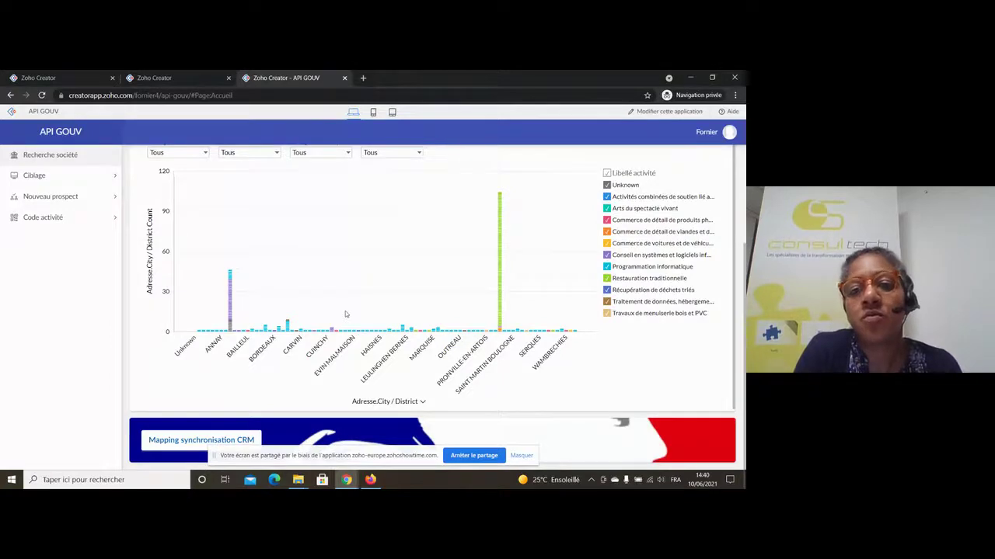
scroll(402, 255, up, 2)
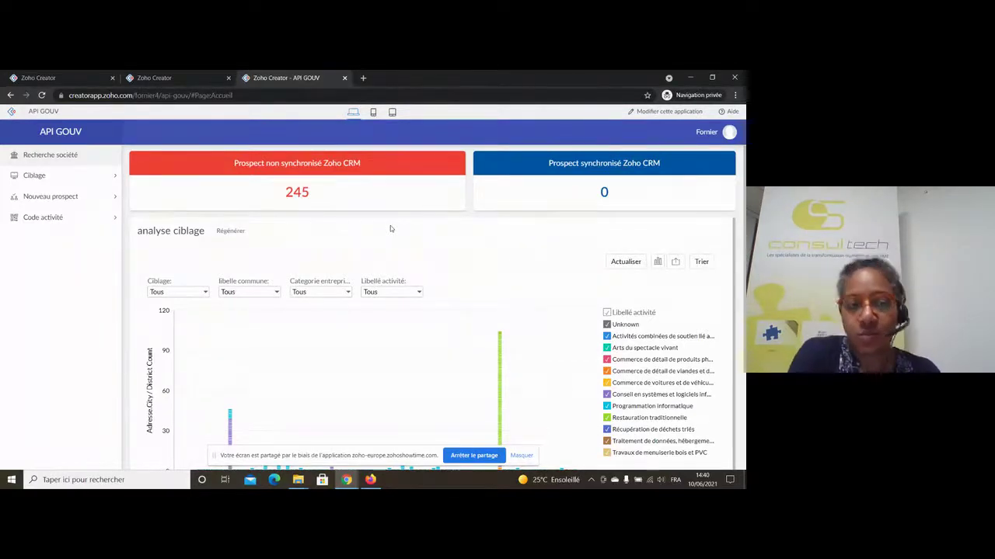
click(95, 167)
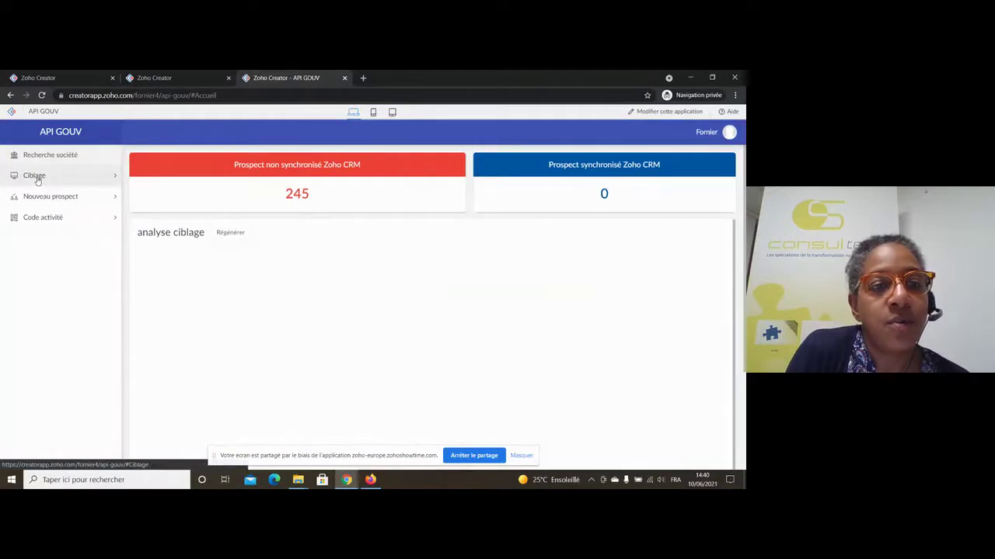
Step: Open the Création ciblage form and enter Pharmacie as the Nom du ciblage
click(36, 179)
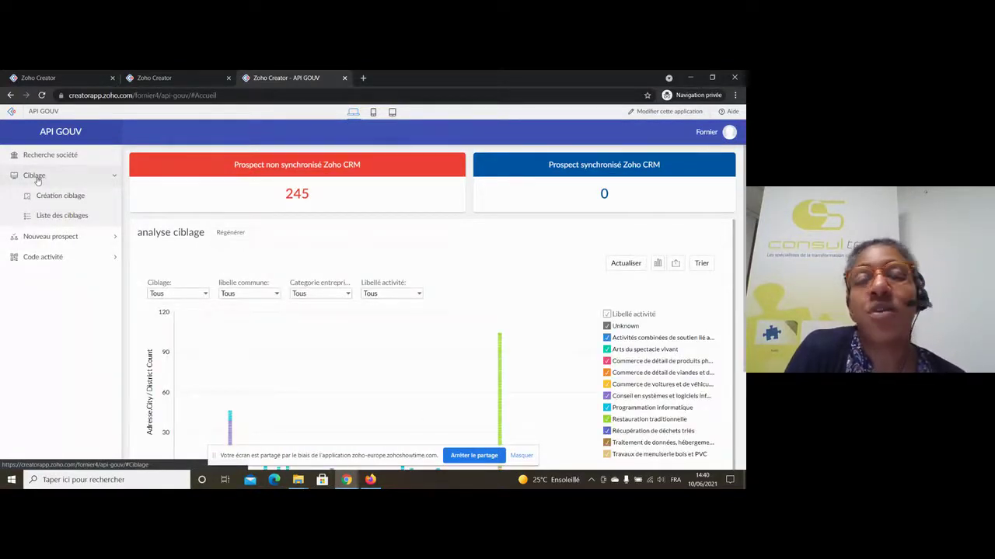
click(55, 196)
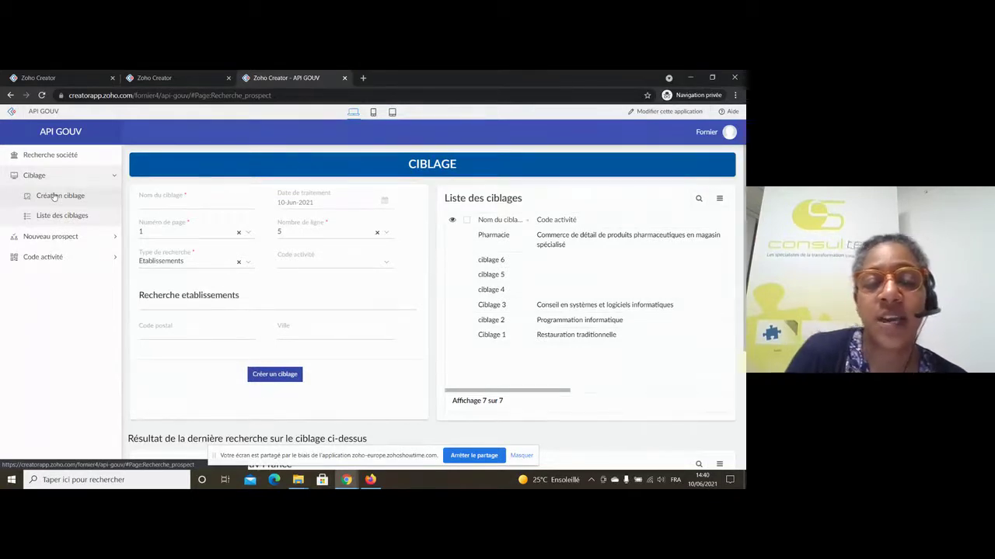
click(172, 202)
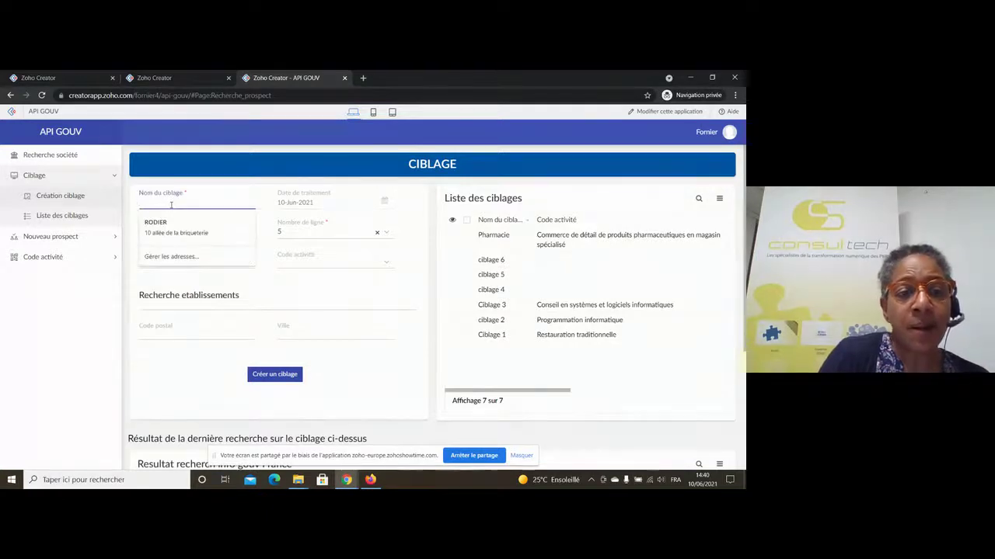
text(Phad)
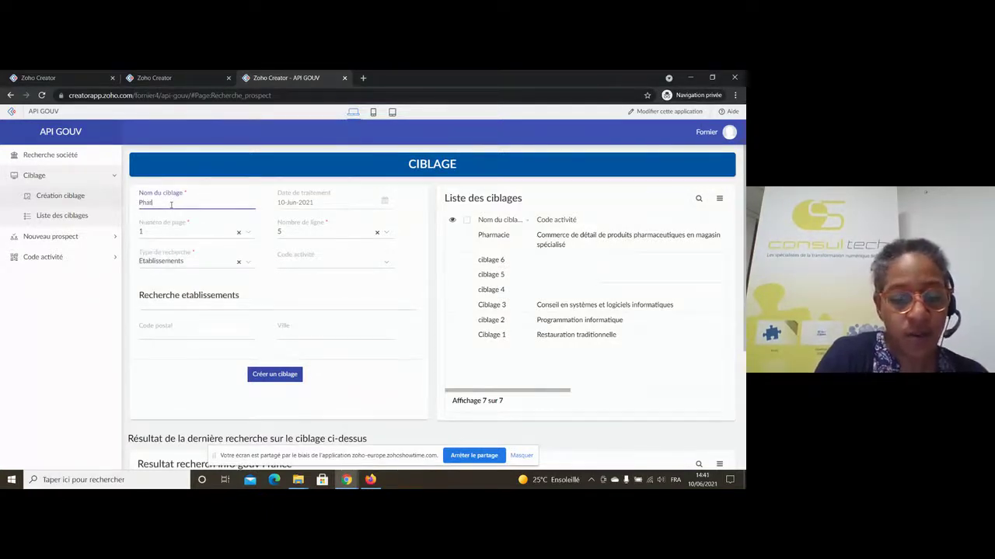
key(BackSpace)
text(rmacie)
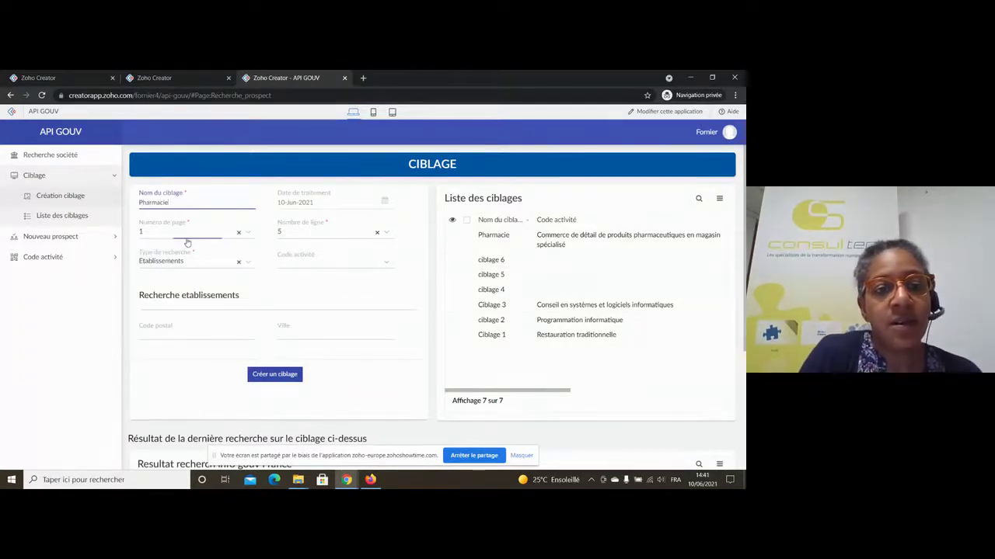
Step: Set Numéro de page to 2, Type de recherche to Département and Numéro du département to 59
click(180, 240)
click(167, 261)
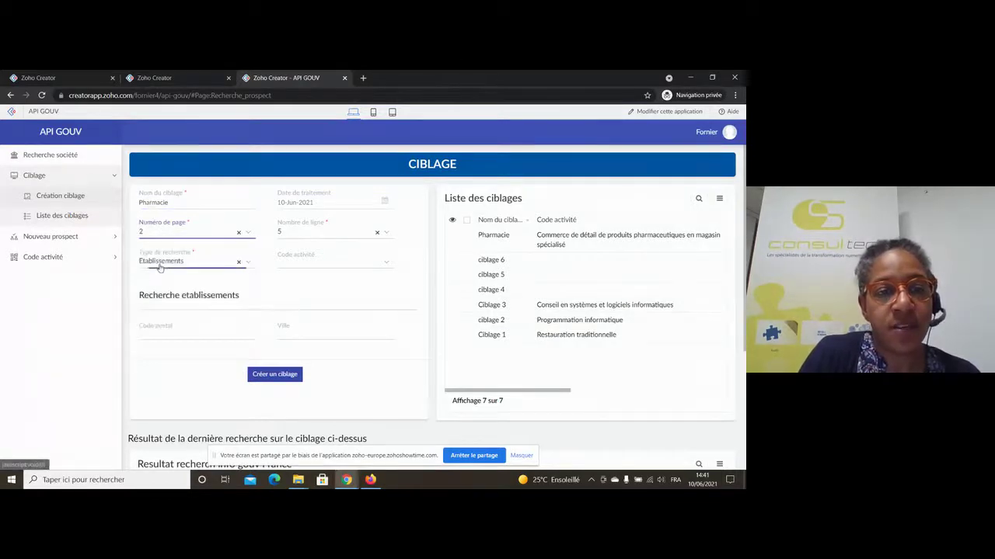
click(178, 262)
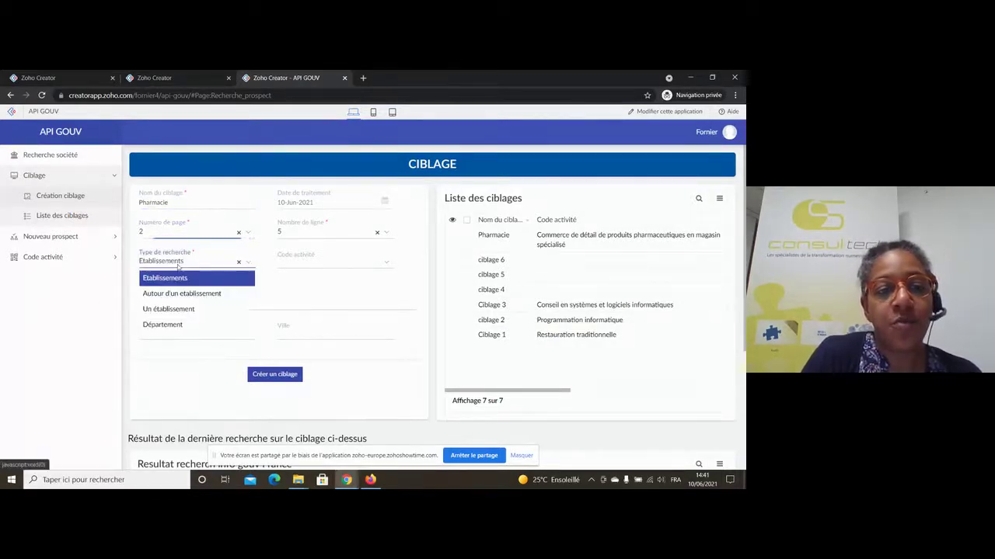
click(187, 327)
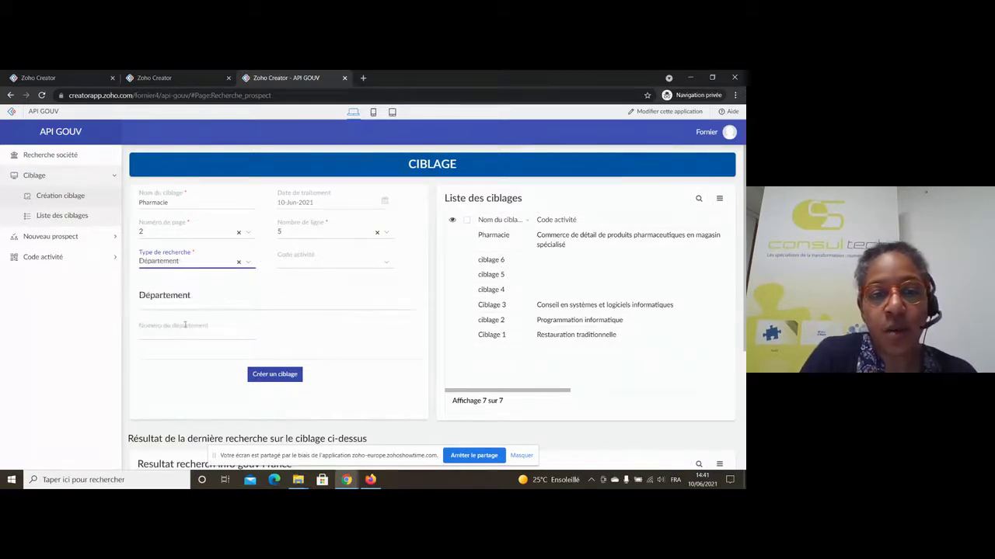
click(181, 332)
text(59)
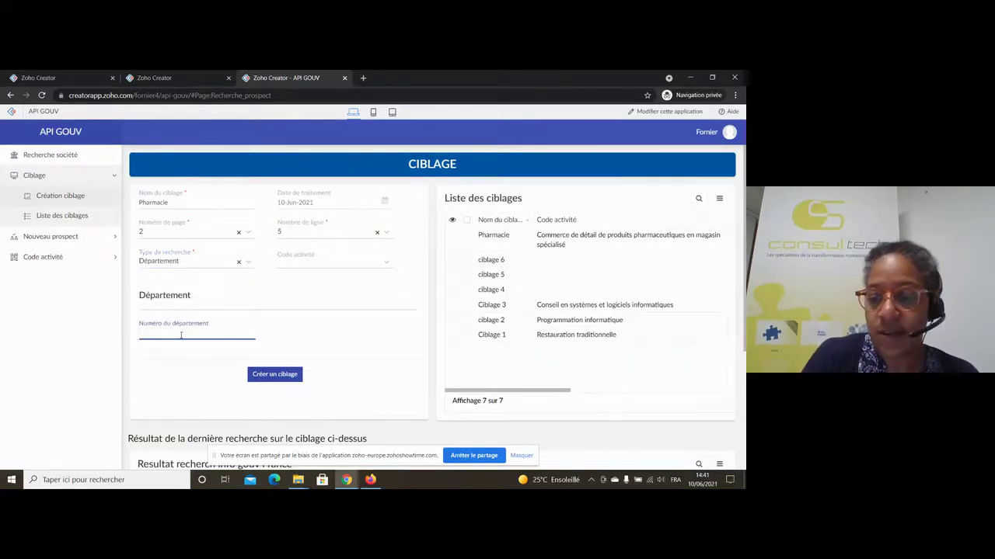
Step: Find the pharma activity codes, choose 4773Z - Commerce de détail de produits pharmaceutiques en magasin spécialisé, and create the ciblage
click(312, 265)
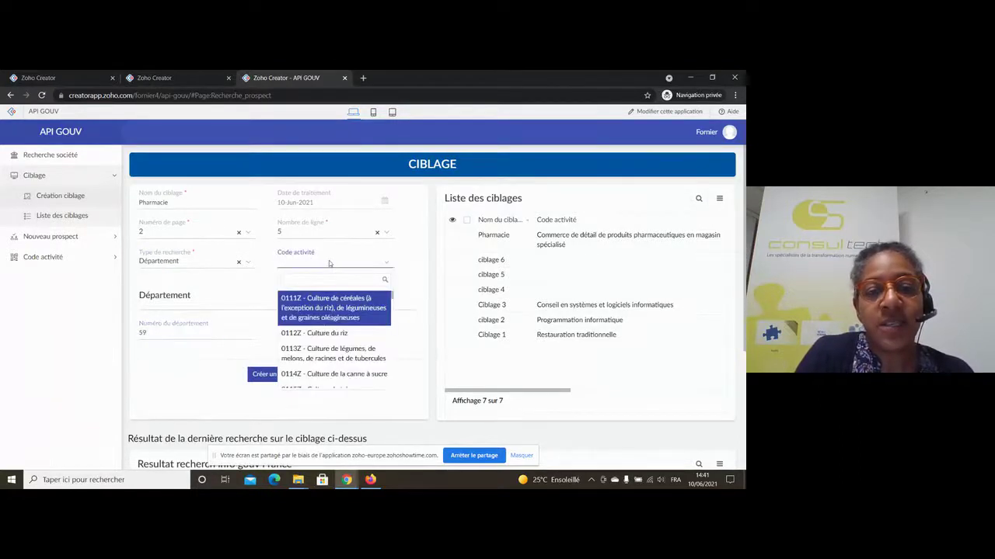
text(p)
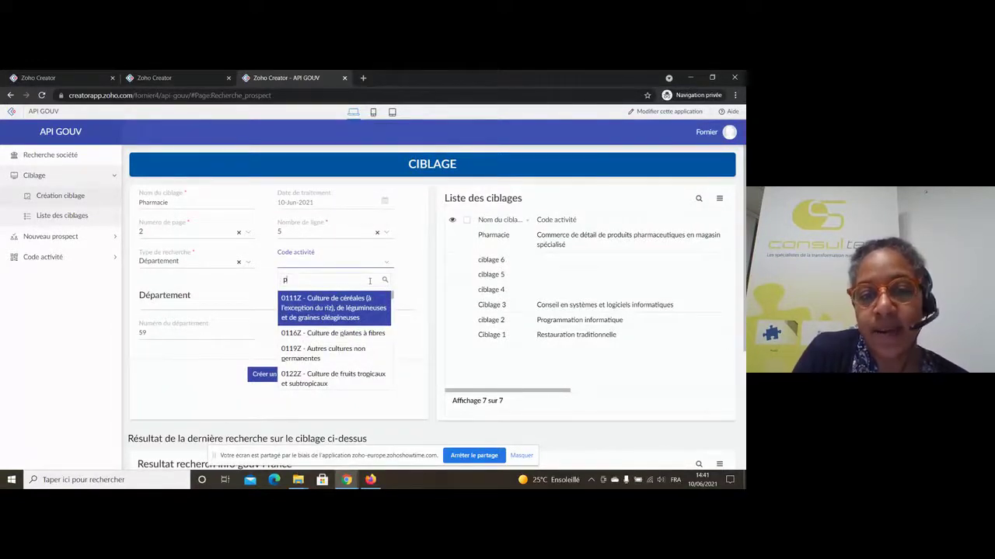
text(har)
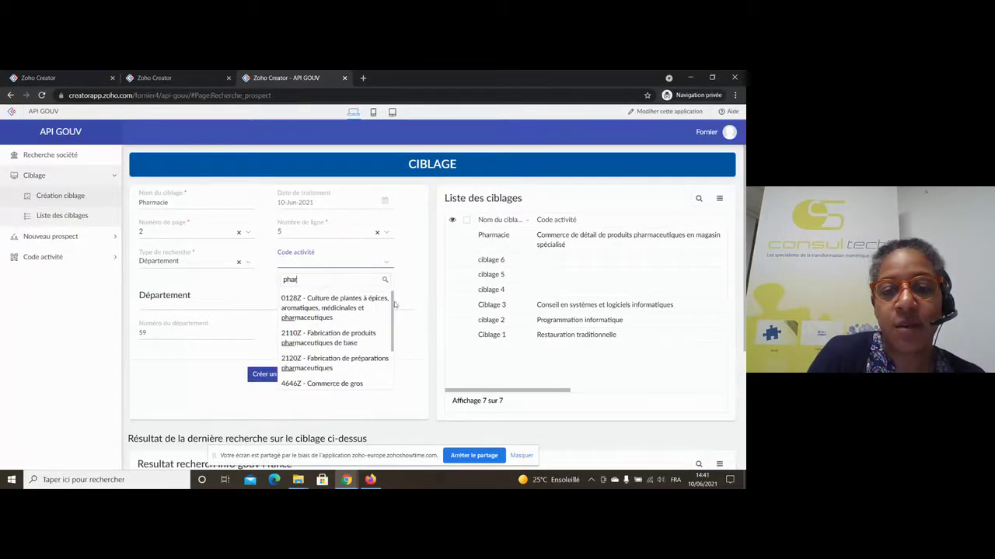
scroll(392, 305, down, 2)
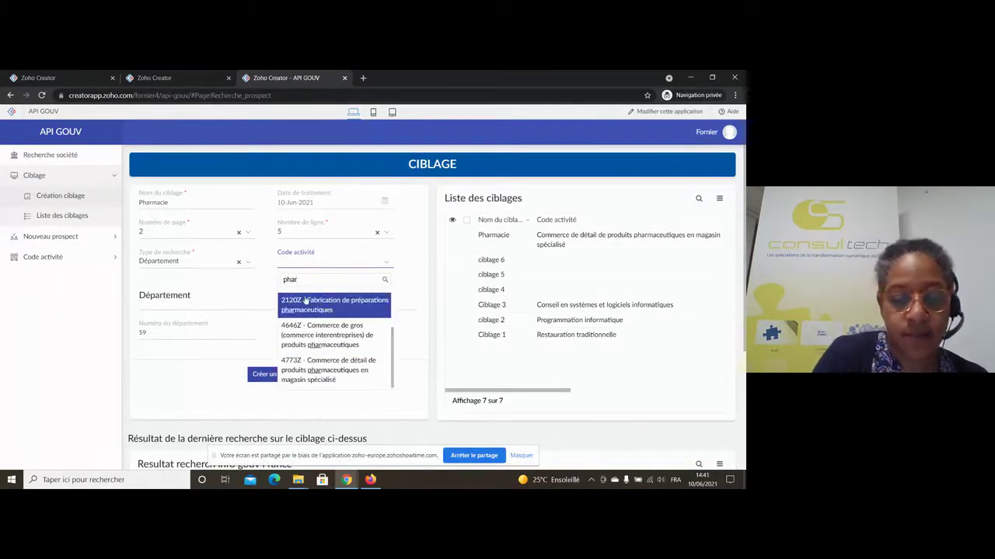
text(ma)
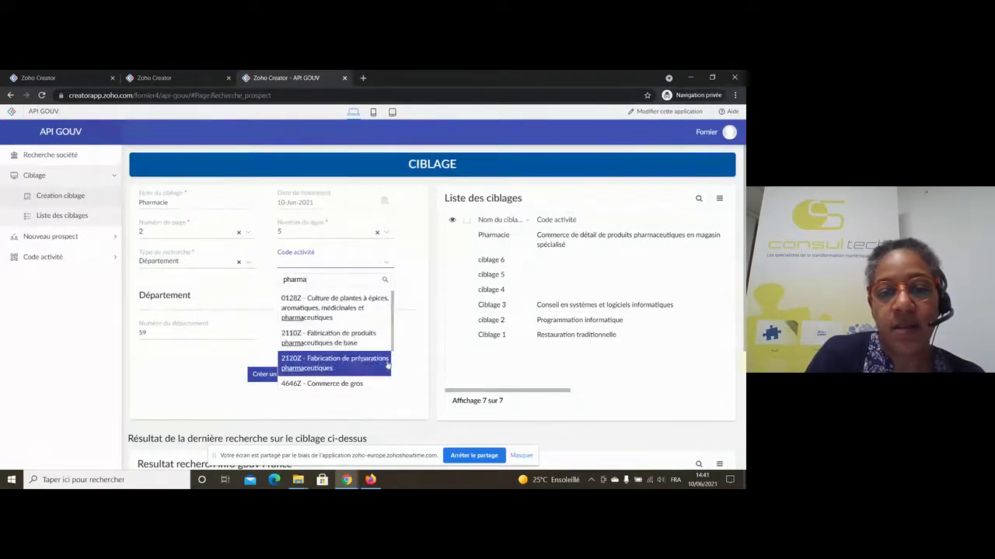
scroll(392, 339, down, 2)
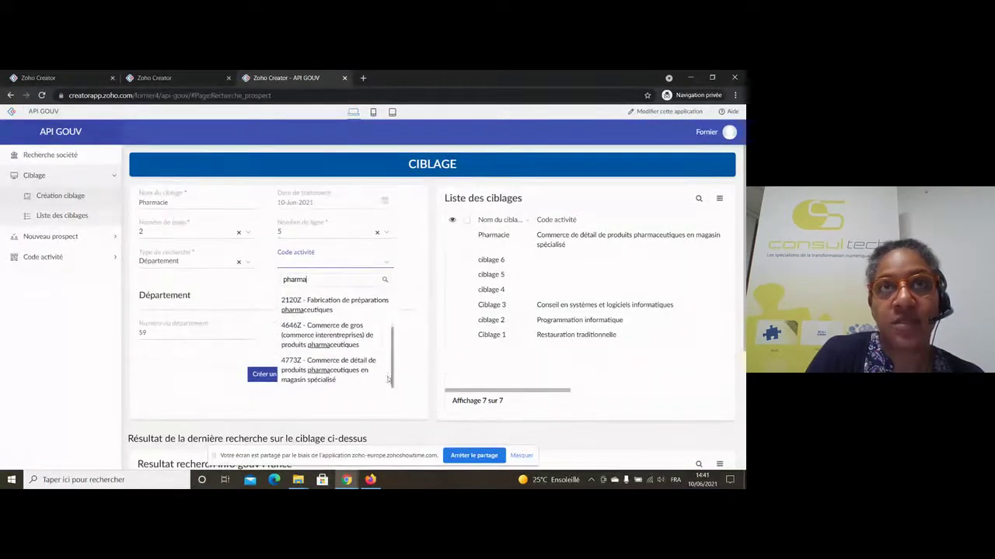
click(336, 376)
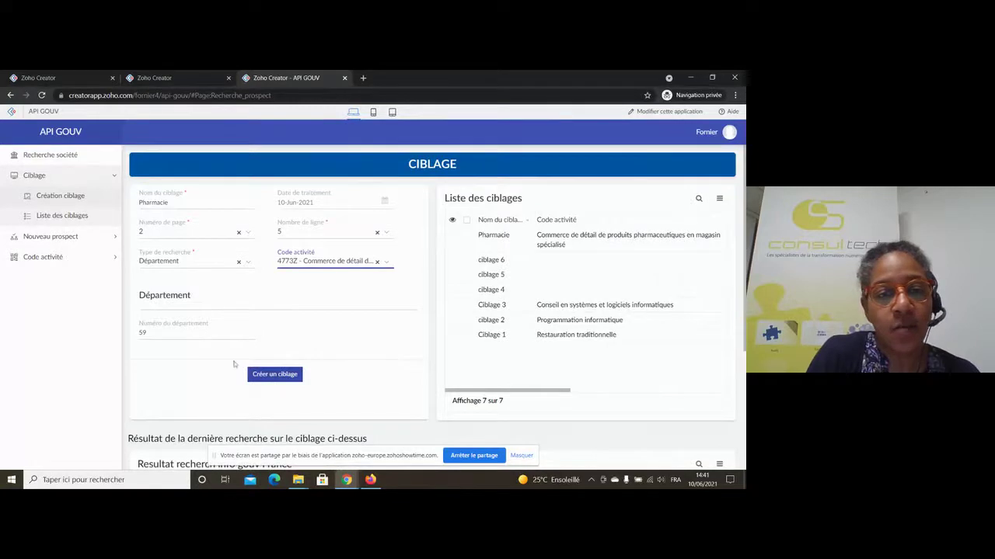
click(287, 375)
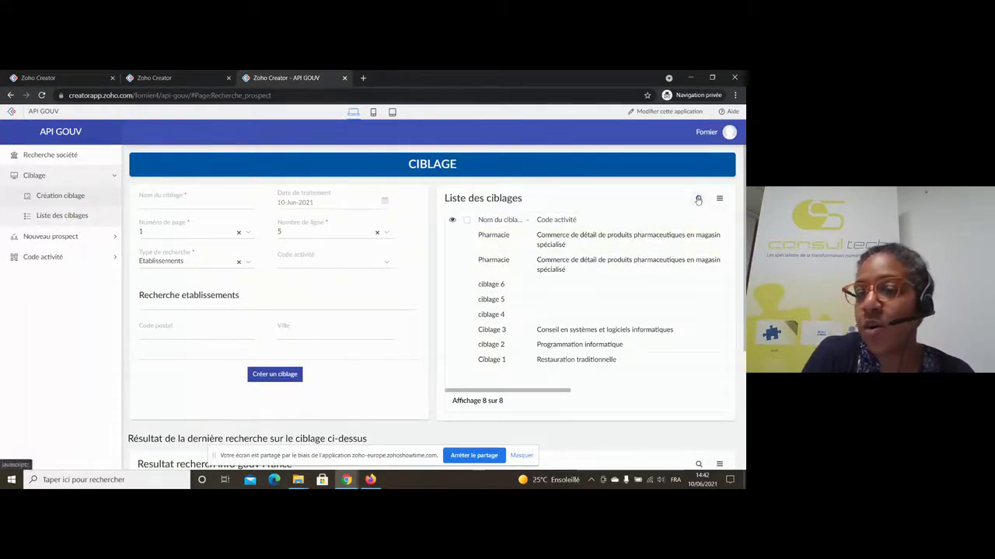
Step: Check the display options of Liste des ciblages and examine the Resultat recherch info gouv France table for the last search
click(722, 199)
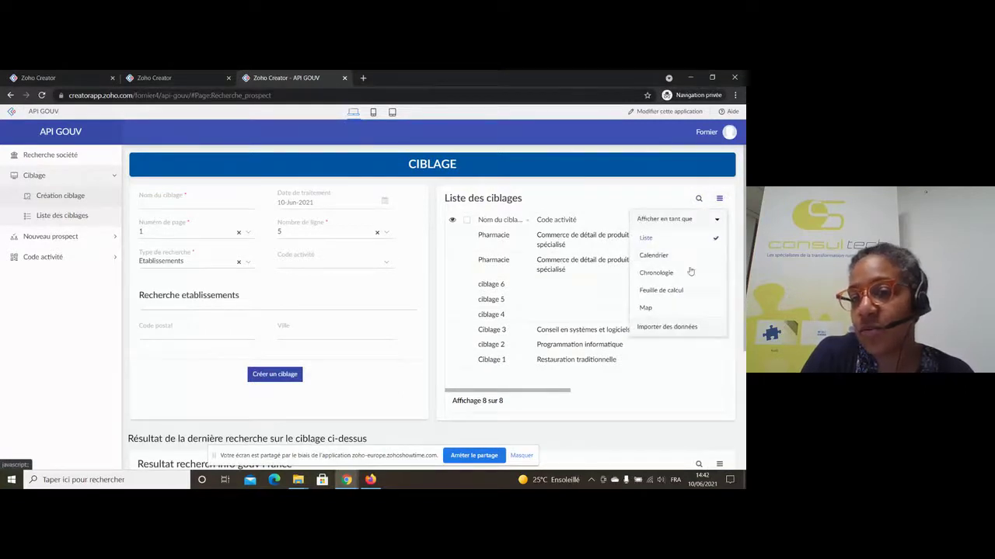
click(615, 208)
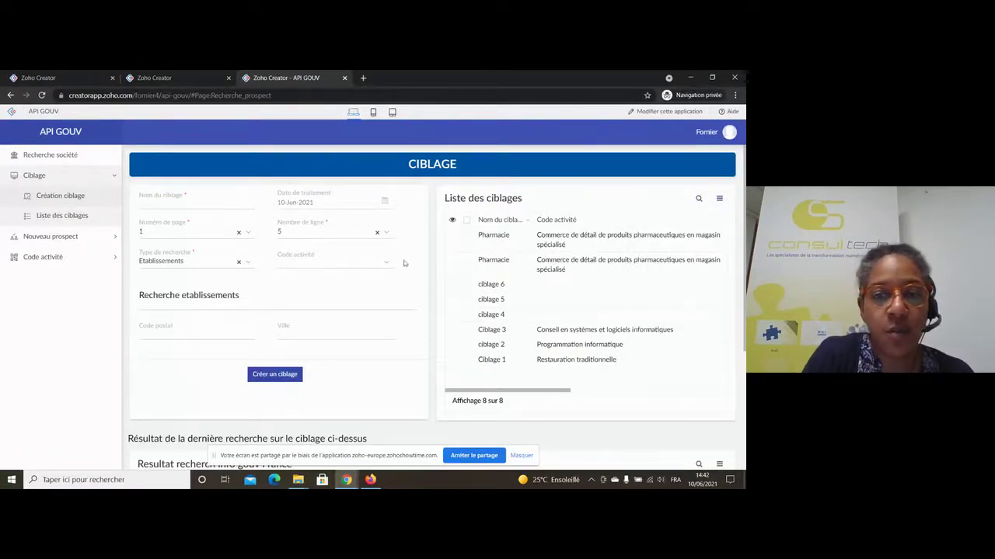
scroll(433, 364, down, 5)
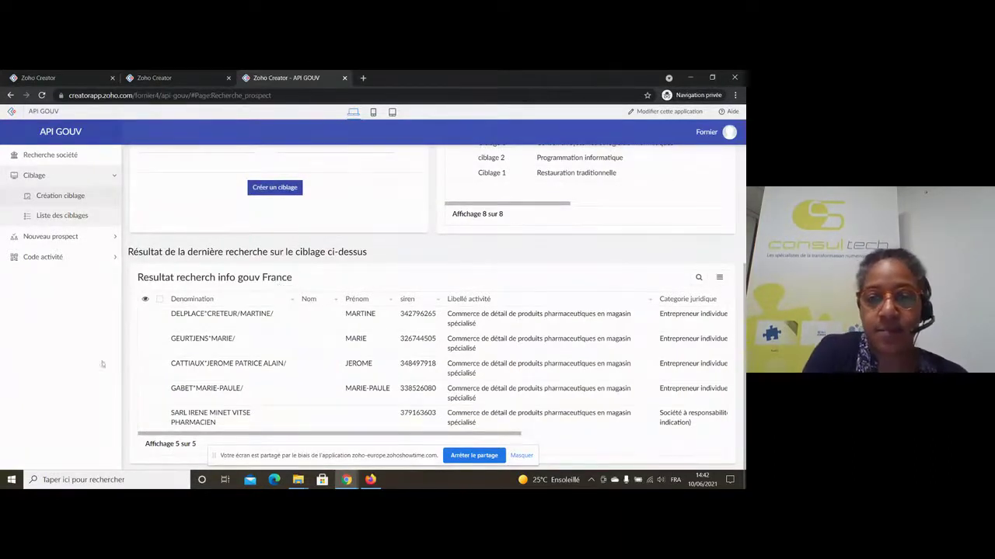
scroll(351, 330, up, 3)
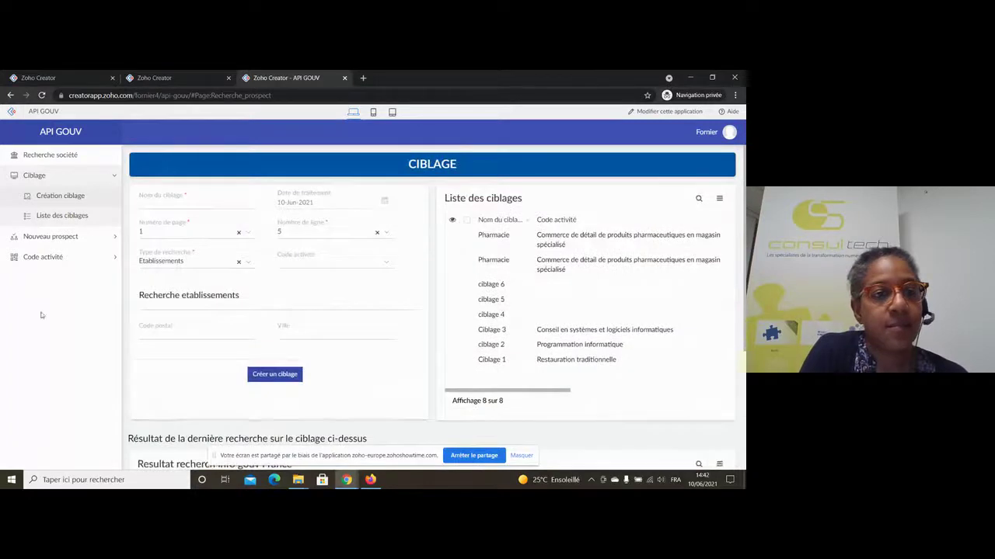
Step: View the Liste des entreprises info gouv France report, and show the Paris area markers on the Map des établissements
click(90, 236)
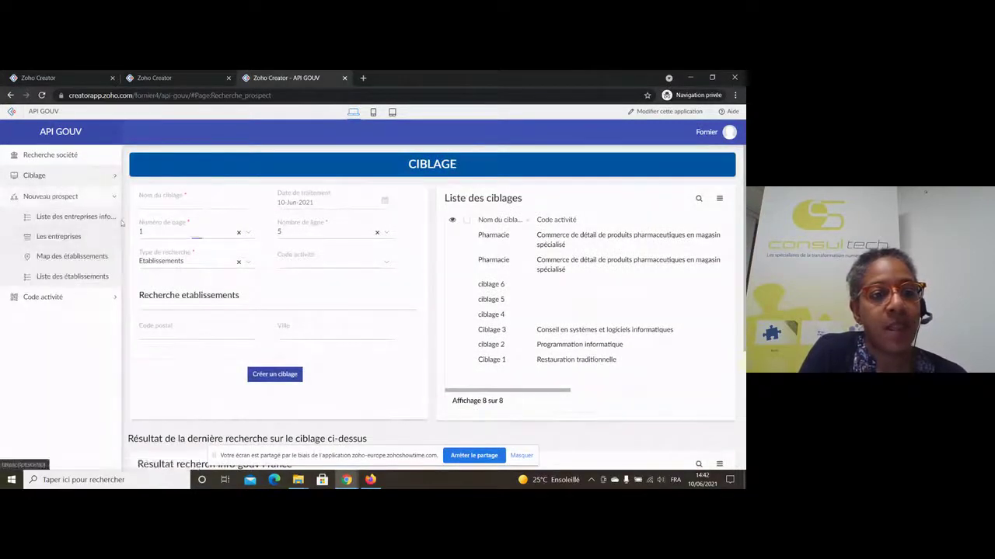
click(99, 220)
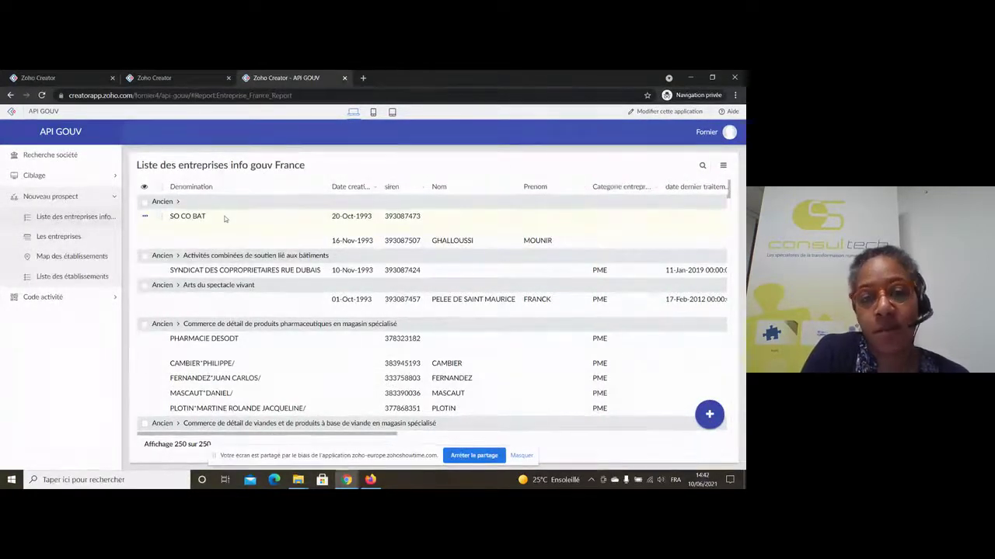
click(90, 256)
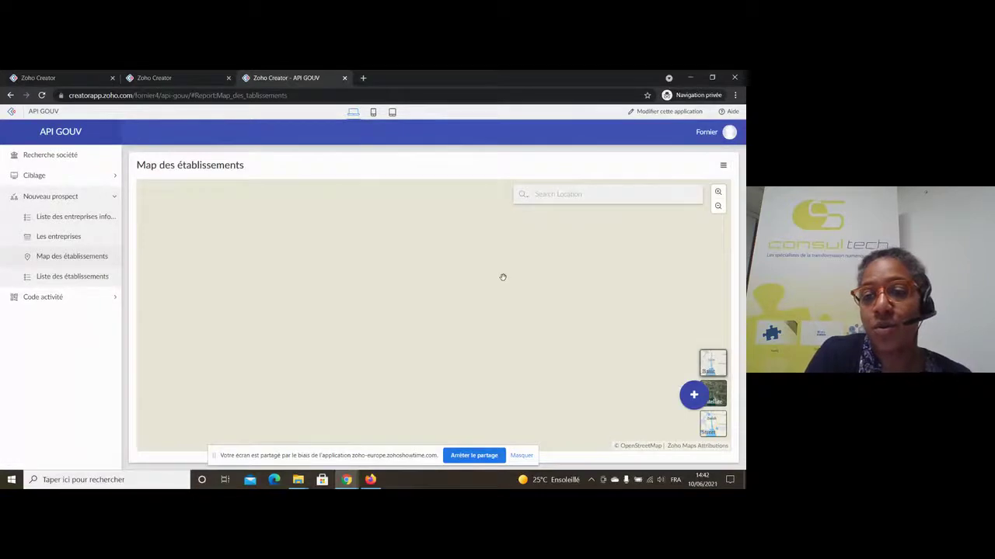
click(718, 191)
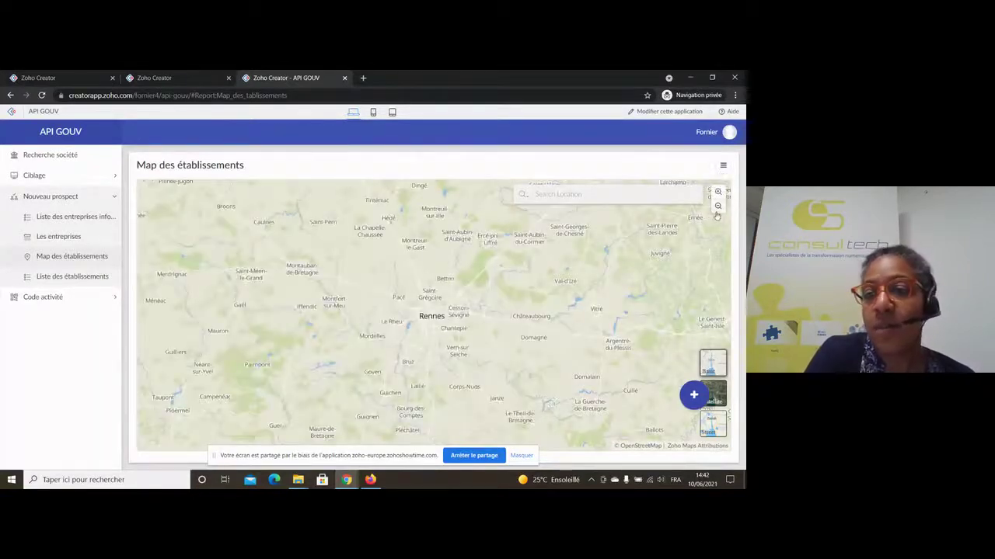
click(717, 208)
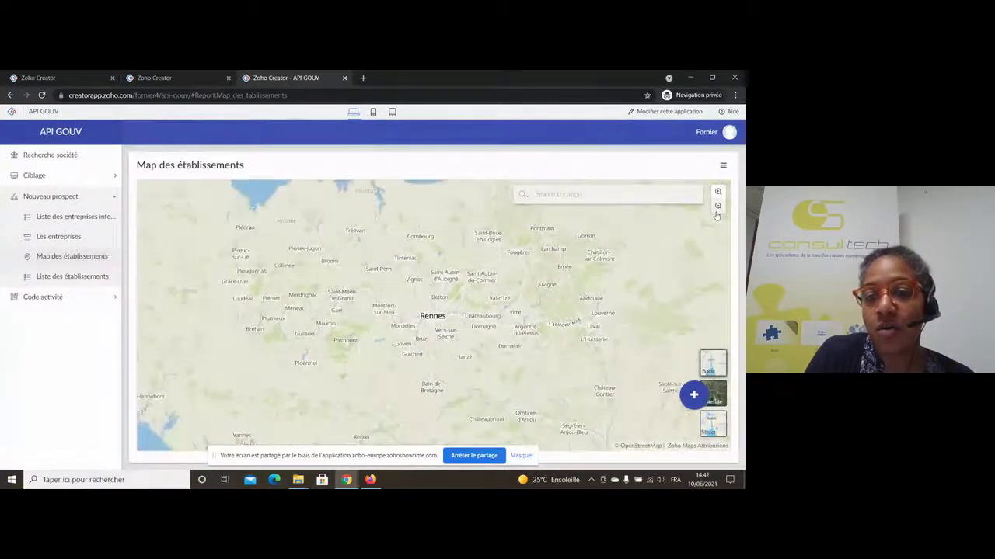
click(718, 207)
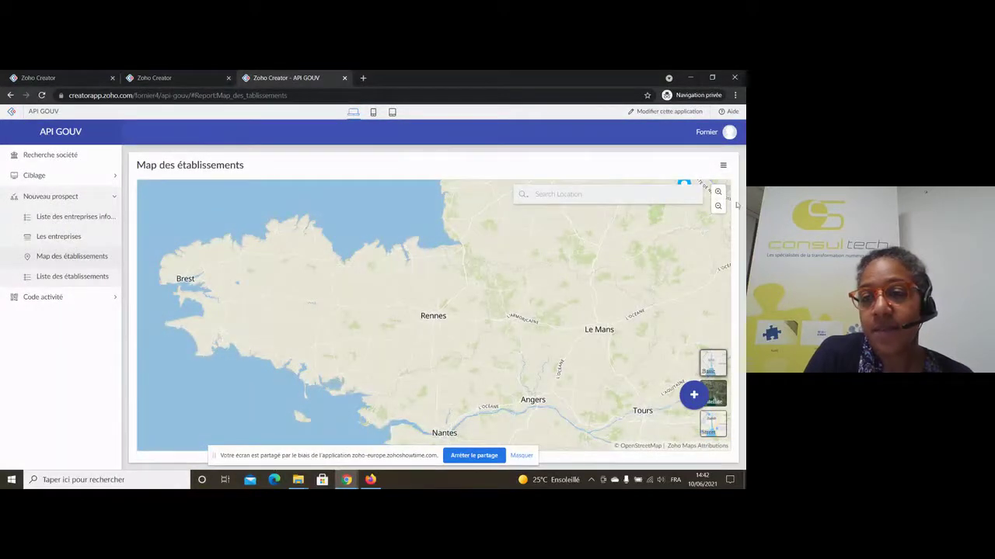
drag(692, 247, 602, 367)
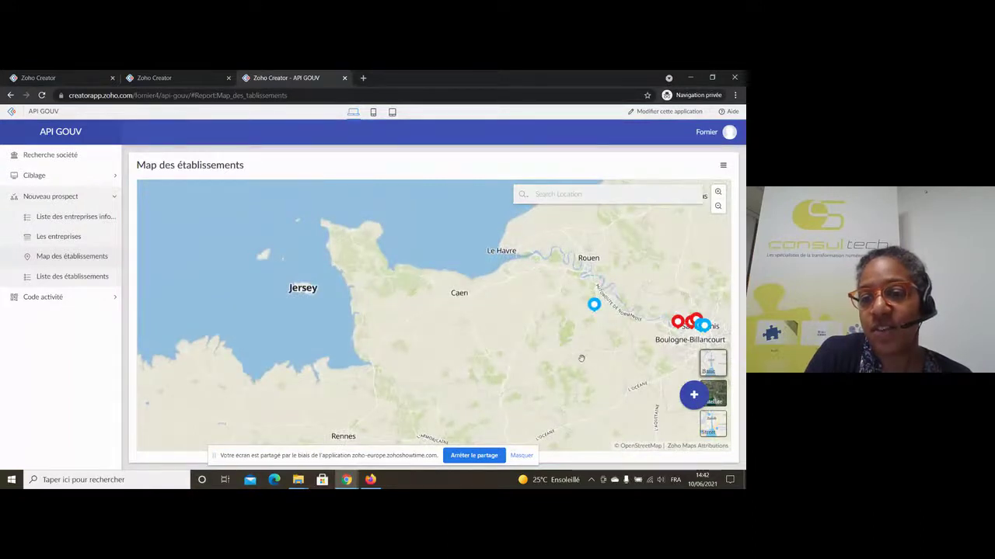
drag(722, 258, 576, 243)
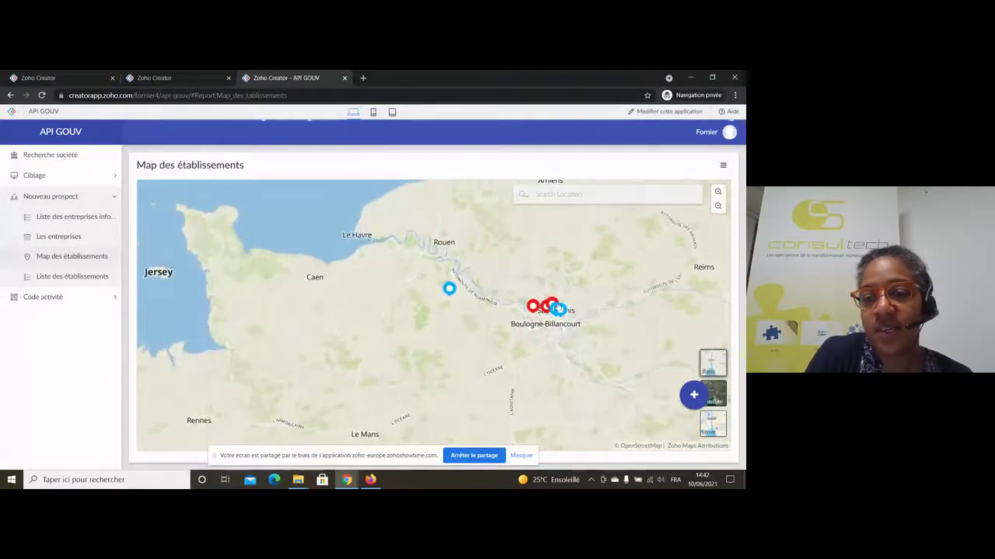
Step: Inspect the LE MANGE-MILLE record from its map marker, and open the record of the Arts du spectacle vivant establishment in Paris
click(558, 310)
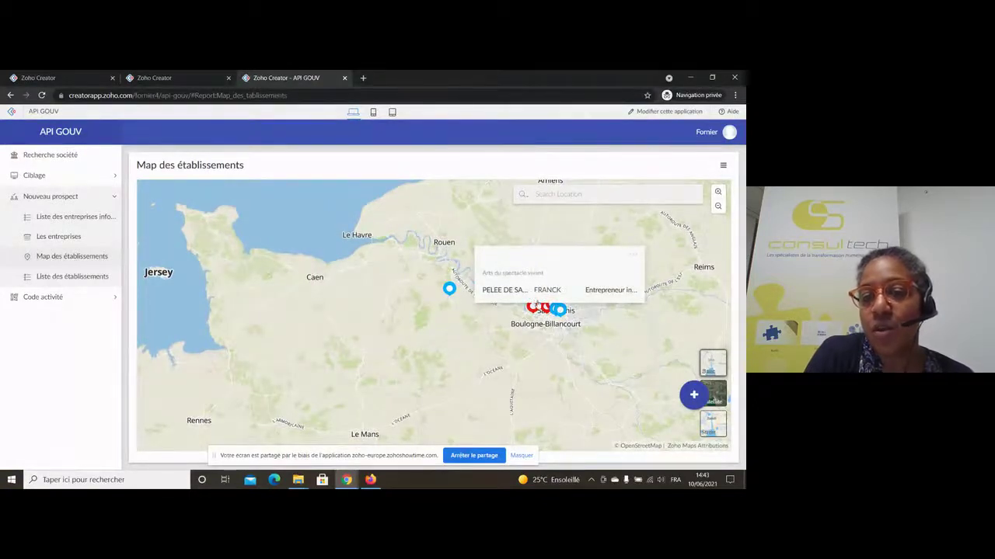
click(531, 311)
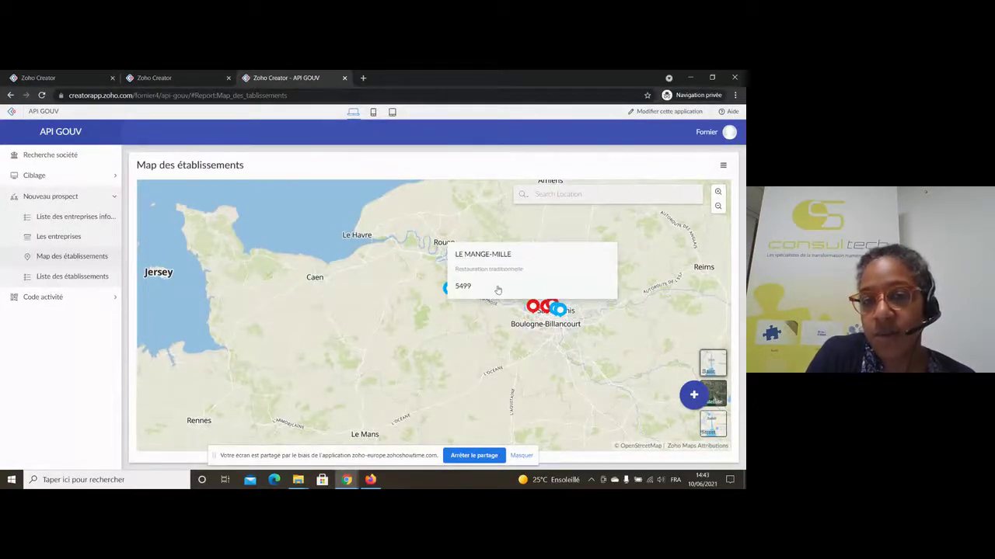
click(524, 272)
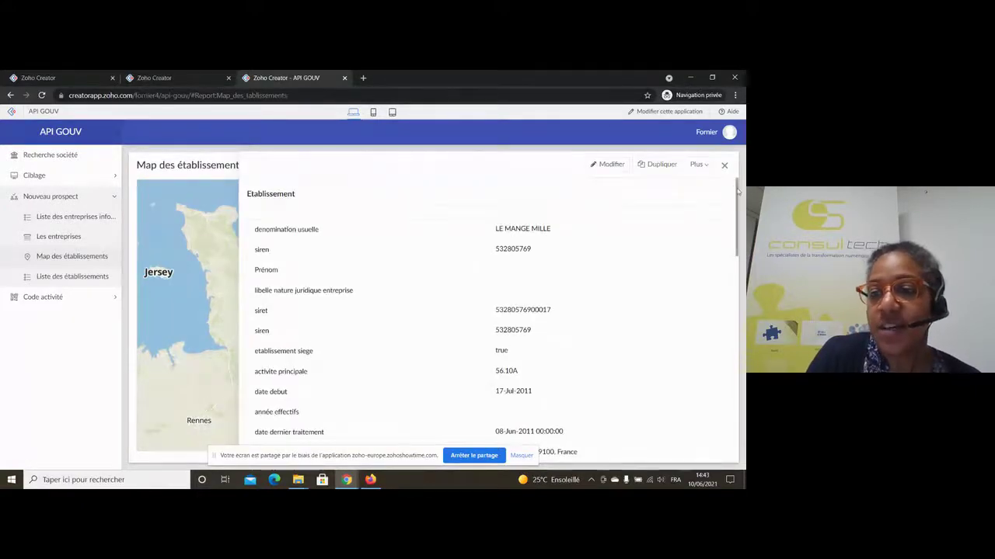
drag(738, 191, 651, 183)
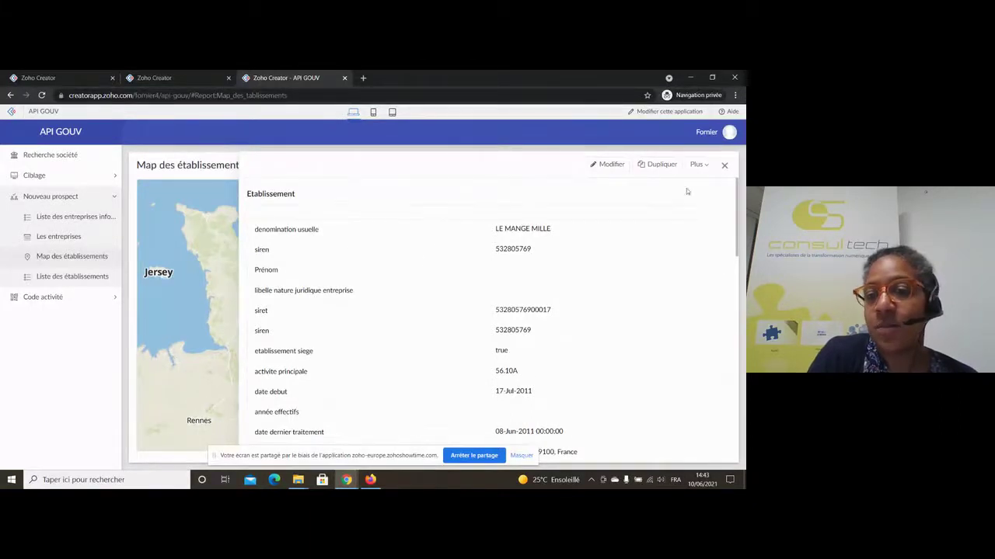
click(723, 165)
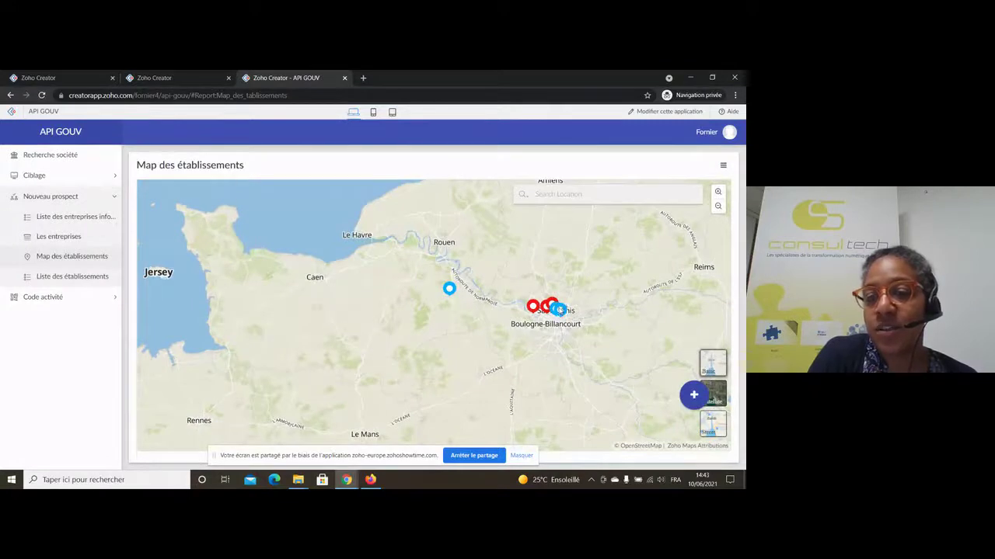
click(560, 309)
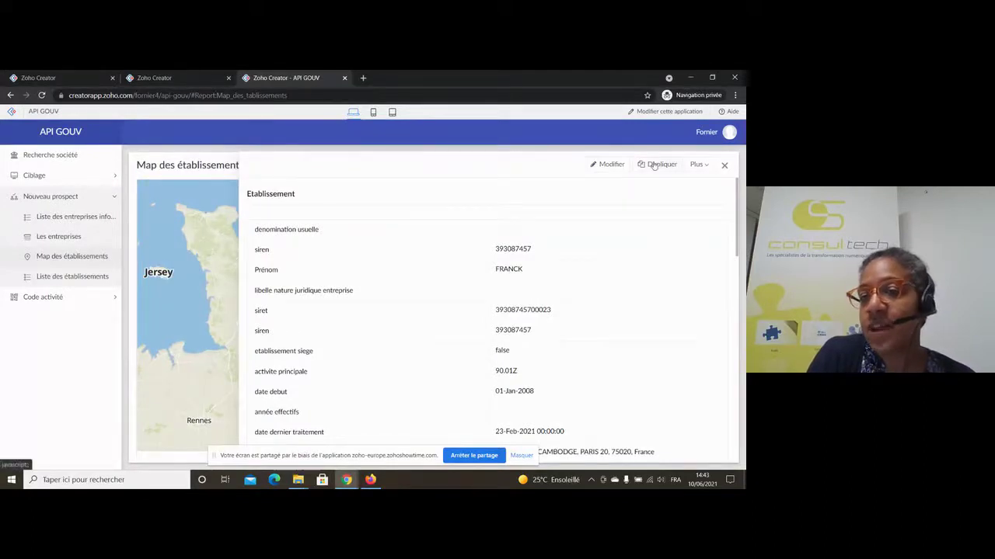
Step: Check the additional actions available for the open establishment record, close it, and view the application details of API GOUV
click(706, 166)
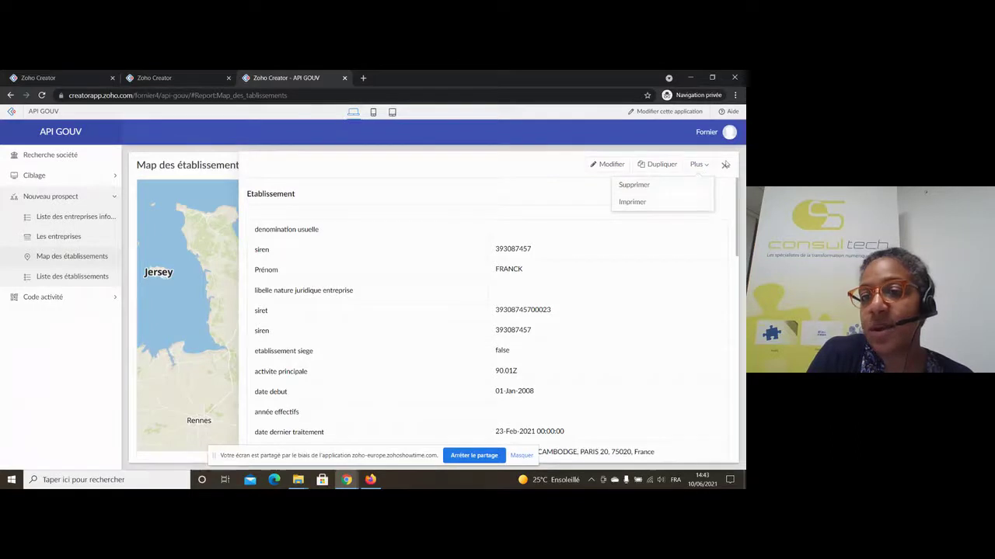
click(724, 167)
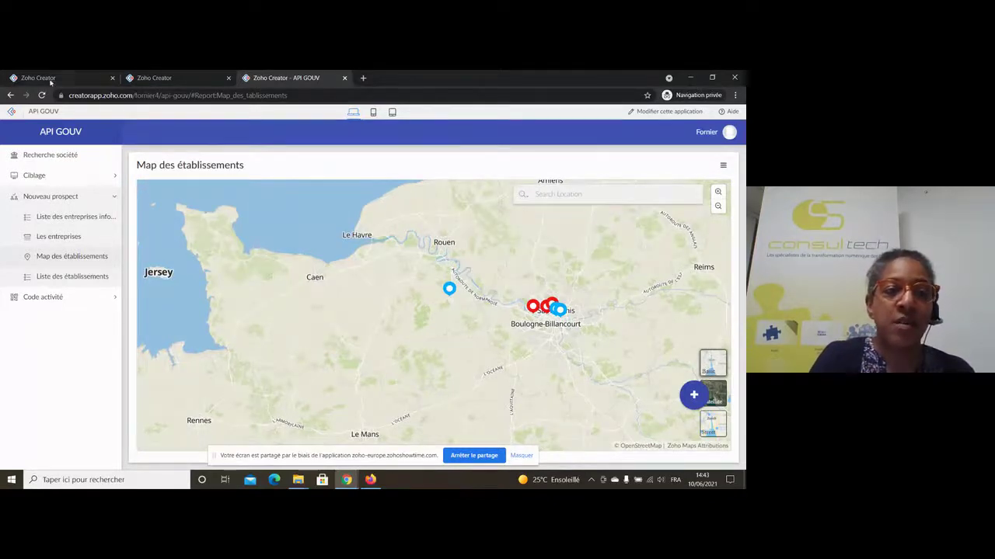
click(77, 81)
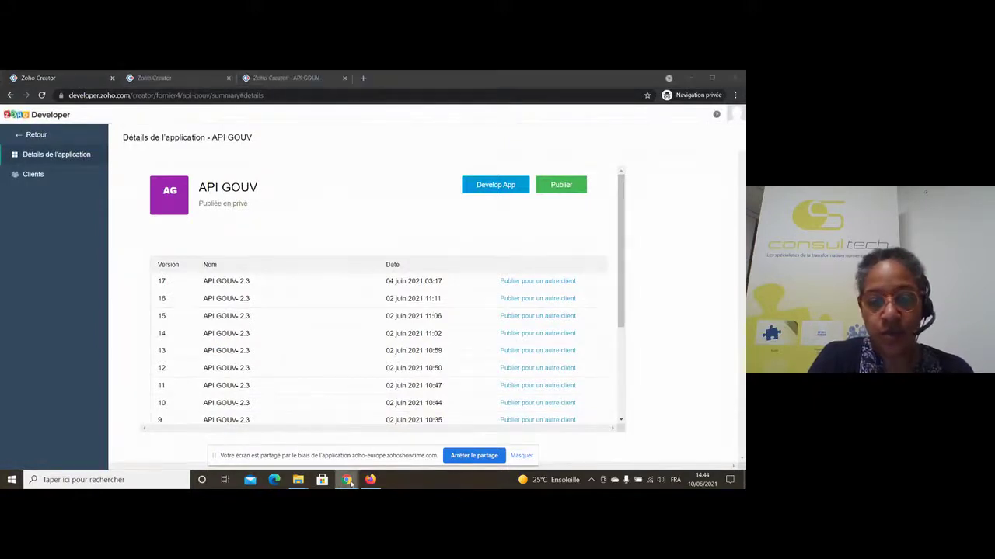
Step: Switch to the browser window with the demo applications and view the Ticket urgent dashboard and Zoho CRM's Calendrier des tickets
mouse_move(346, 480)
click(241, 439)
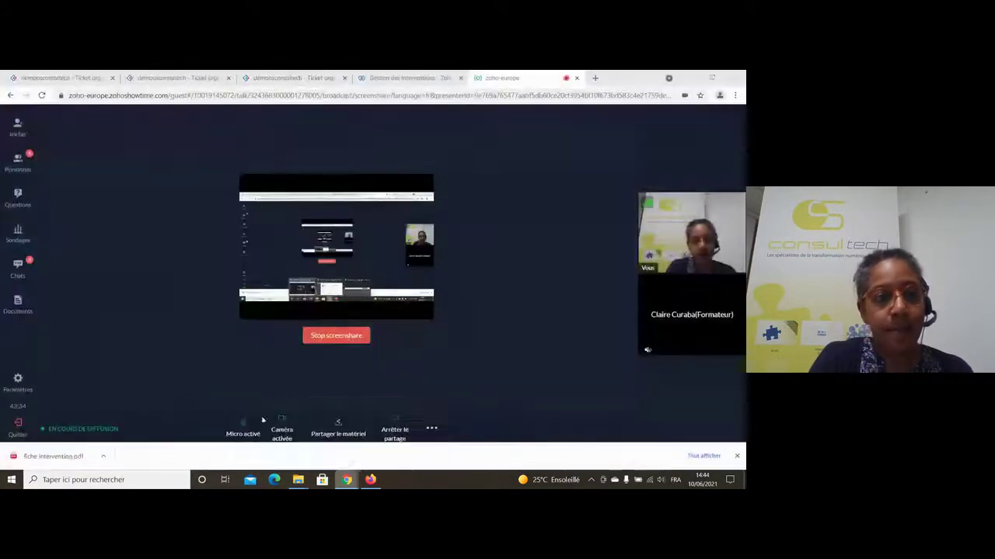
click(50, 78)
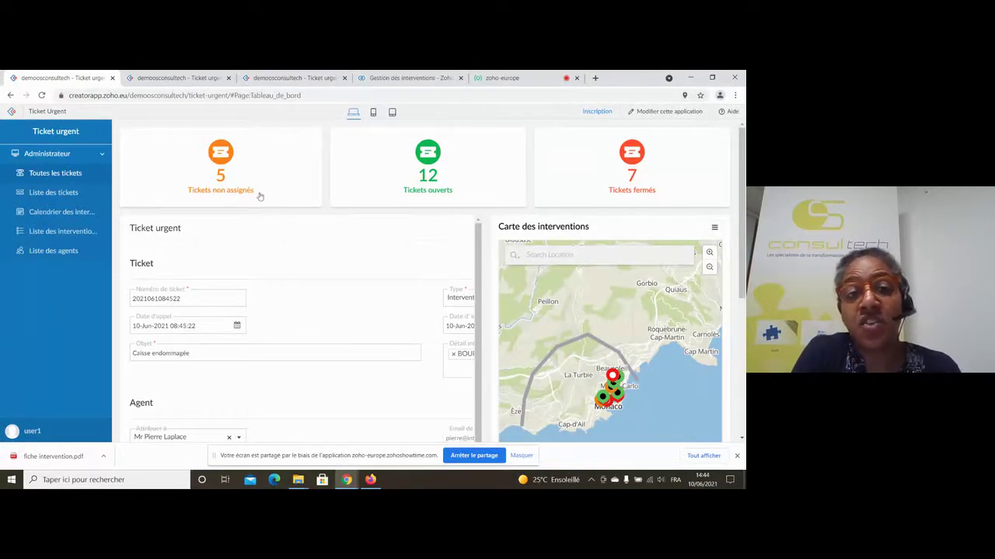
click(407, 78)
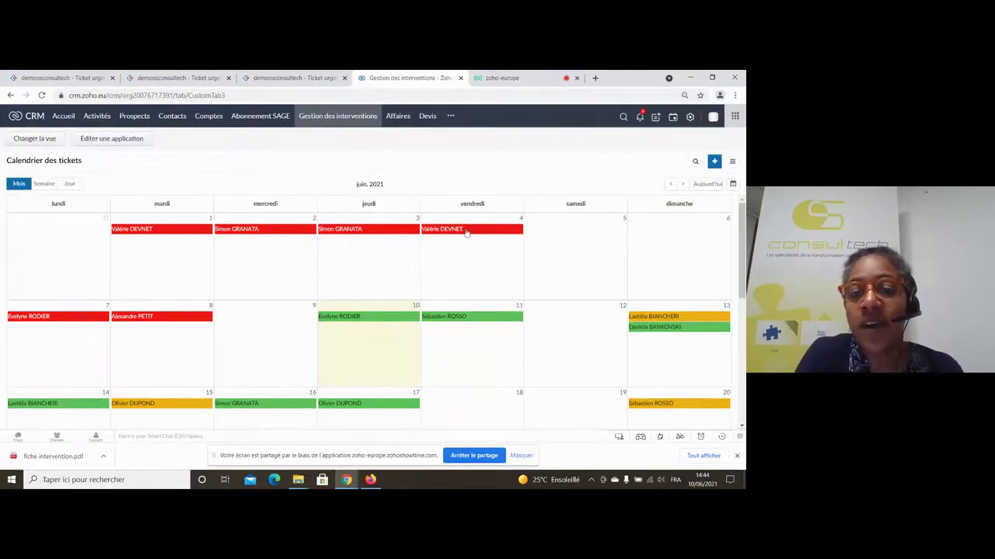
mouse_move(451, 236)
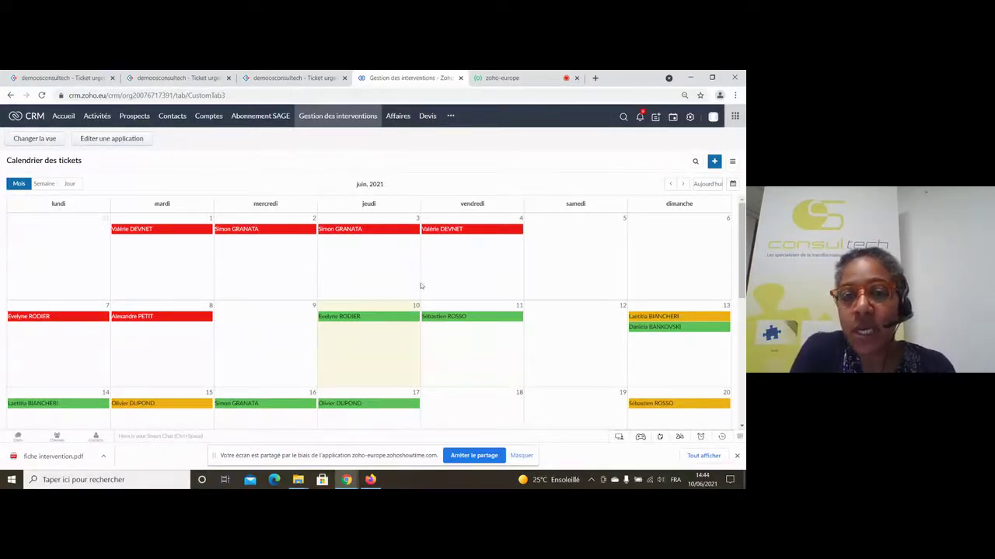
Step: Reload Toutes les tickets in Ticket urgent and view the Calendrier des intervenants
click(63, 78)
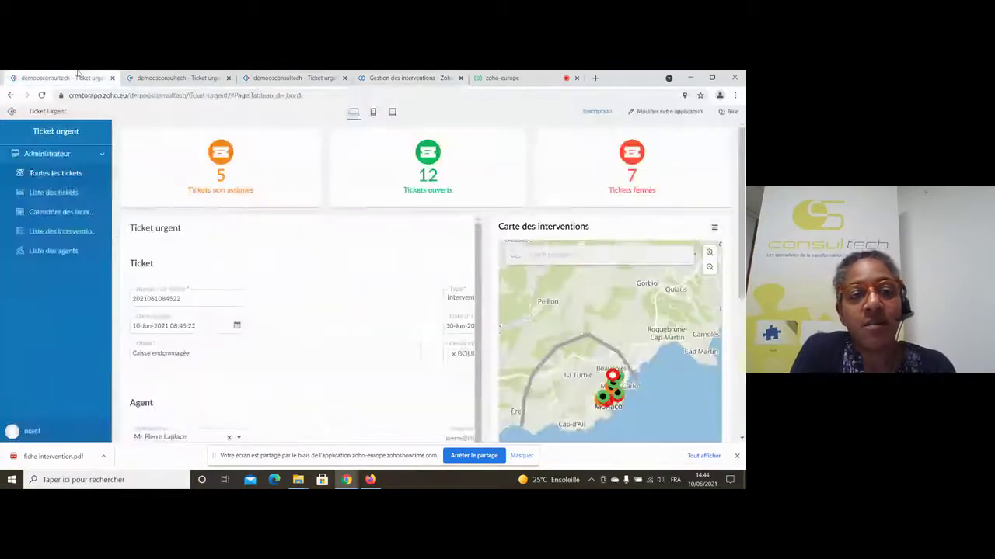
click(51, 155)
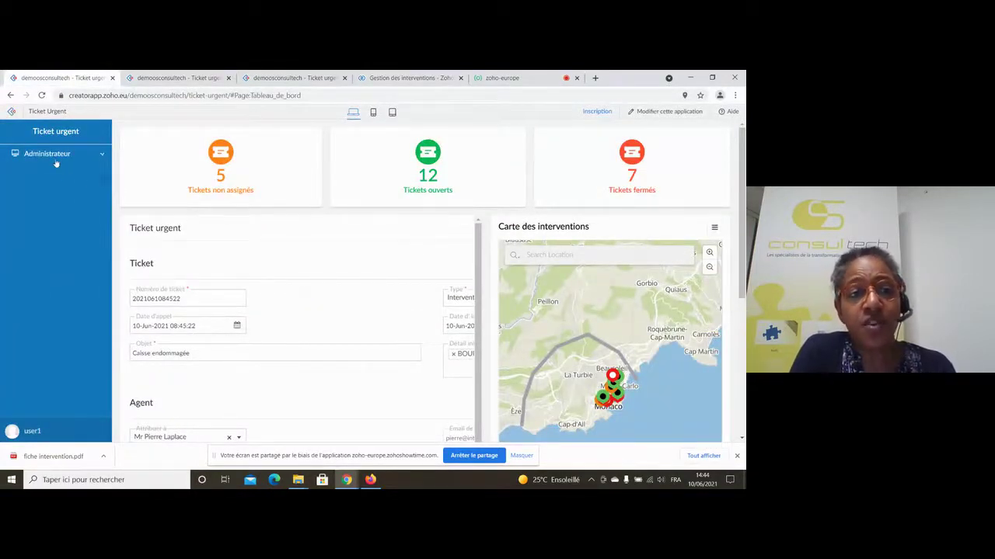
click(56, 160)
click(64, 179)
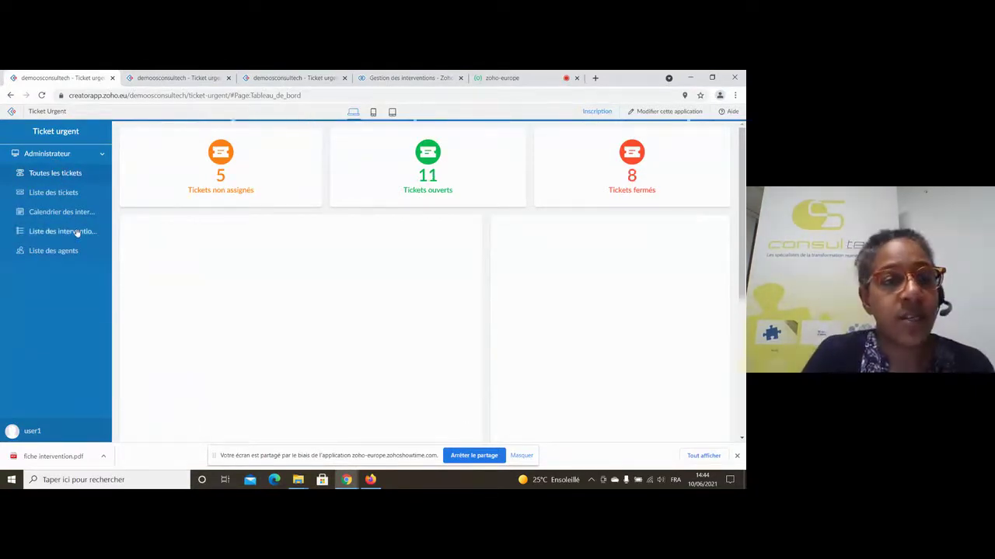
click(70, 214)
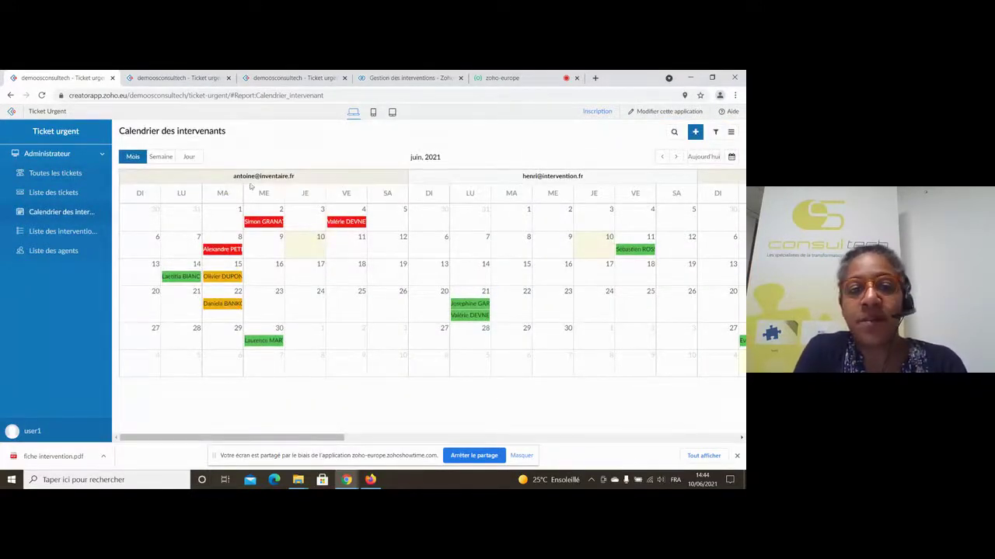
Step: Inspect the 3 June ticket from the Calendrier des tickets in Zoho CRM, and view the Affaires module
click(407, 78)
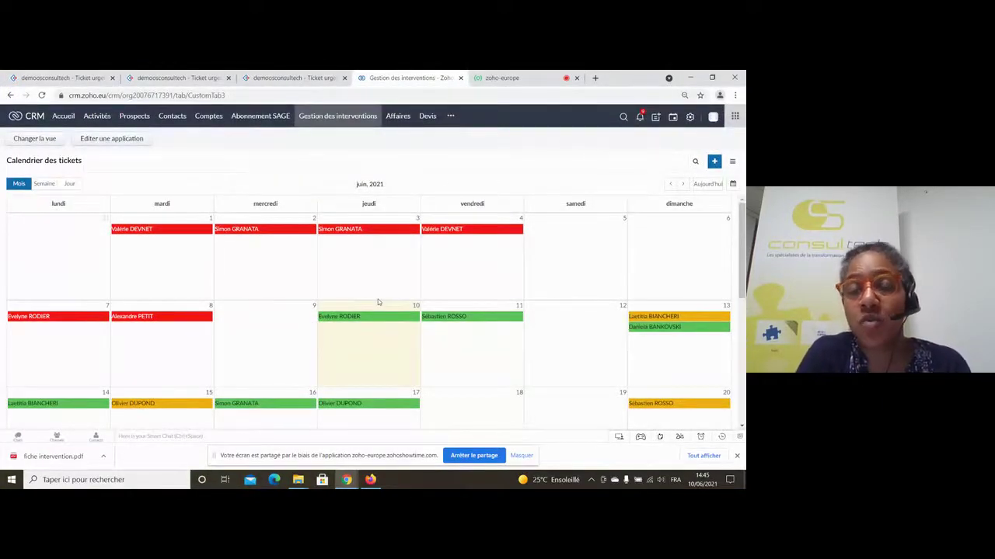
click(377, 229)
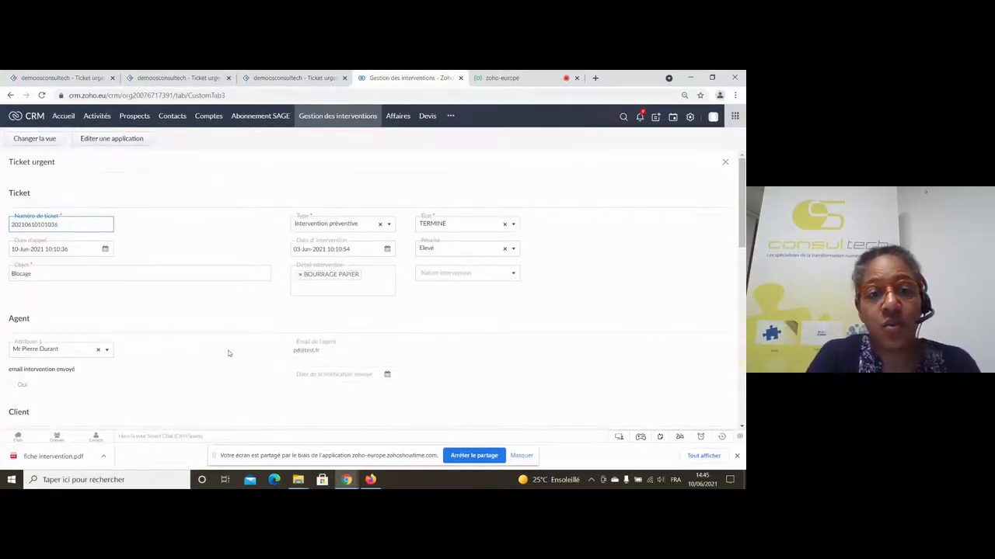
click(725, 164)
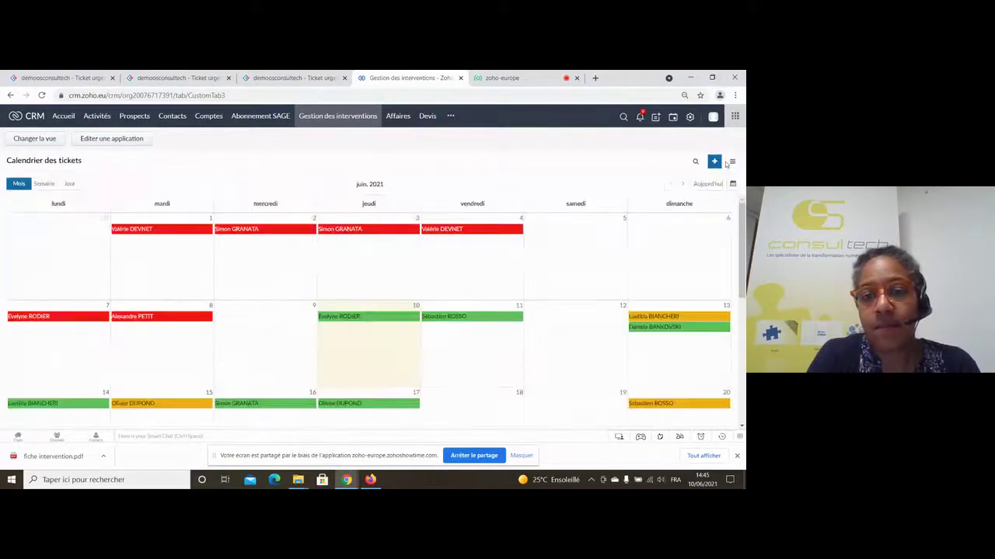
click(398, 117)
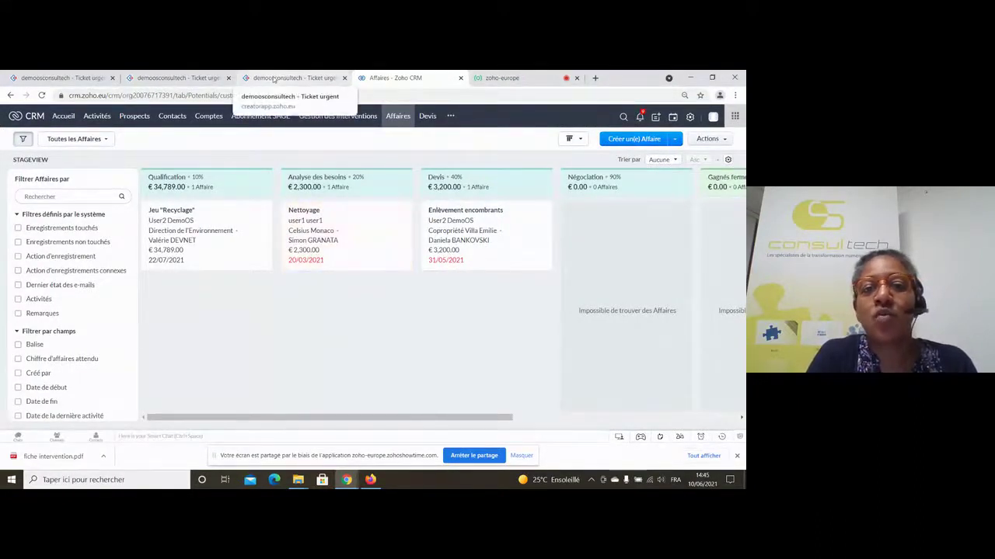
Step: Show the Tickets ouverts page of Ticket urgent and separate the zoho-europe webinar page from this browser window
click(521, 80)
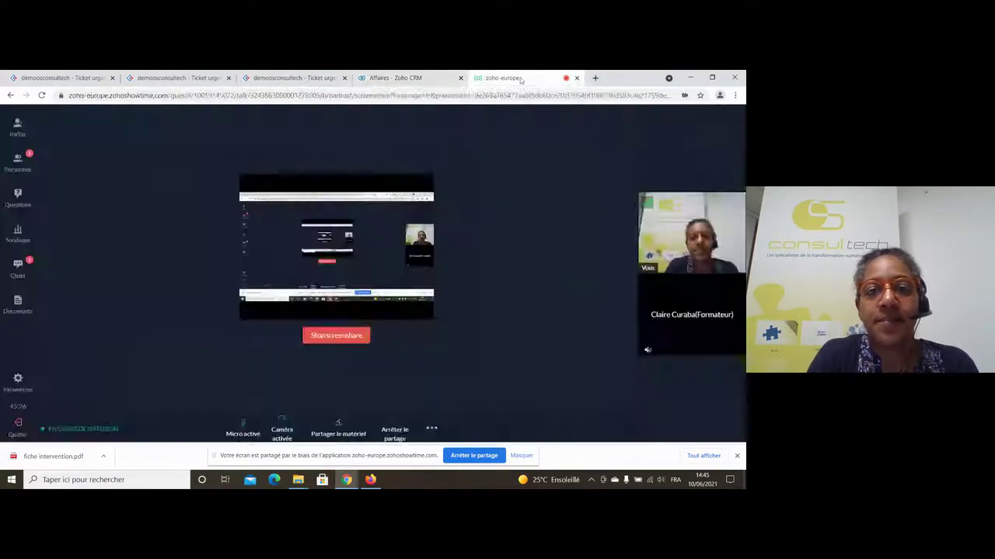
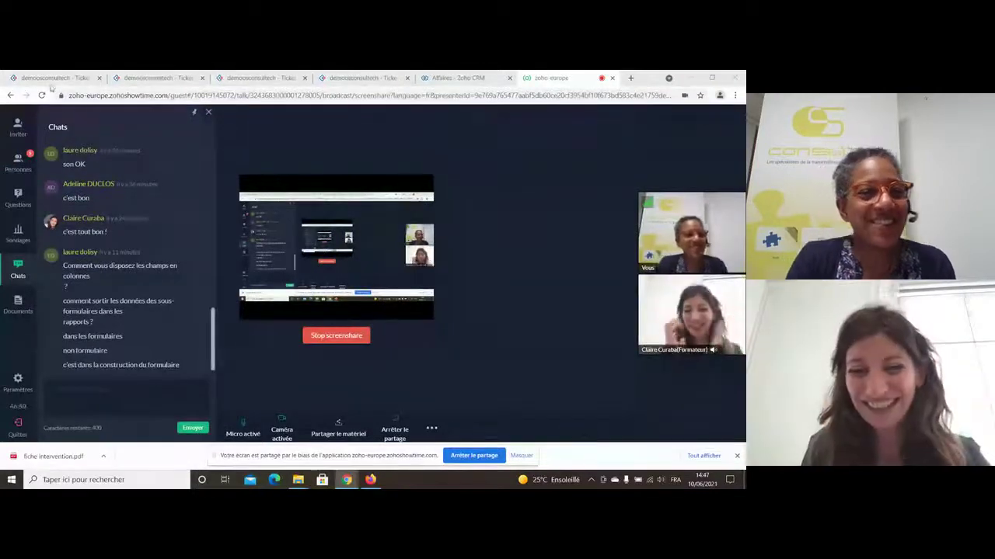
key(ctrl+1)
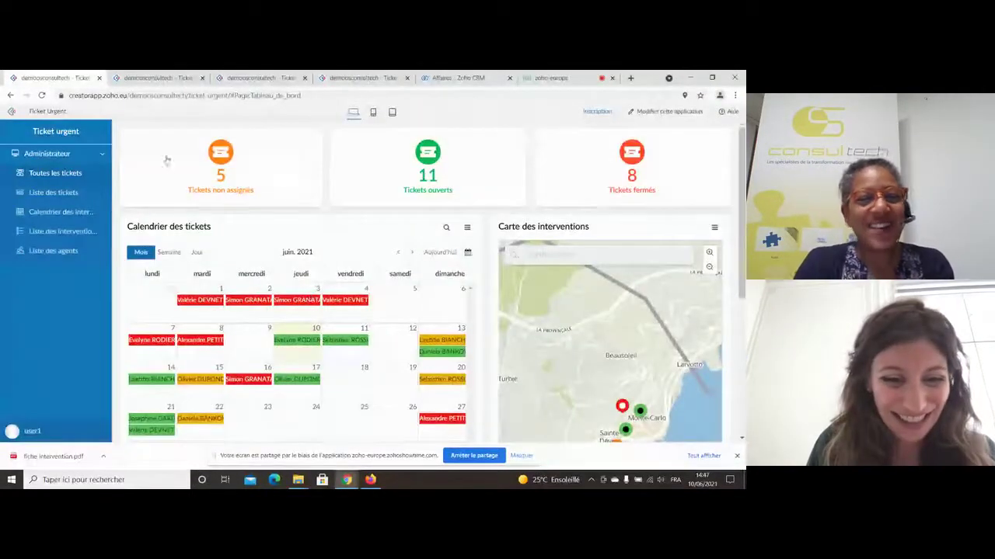
click(153, 78)
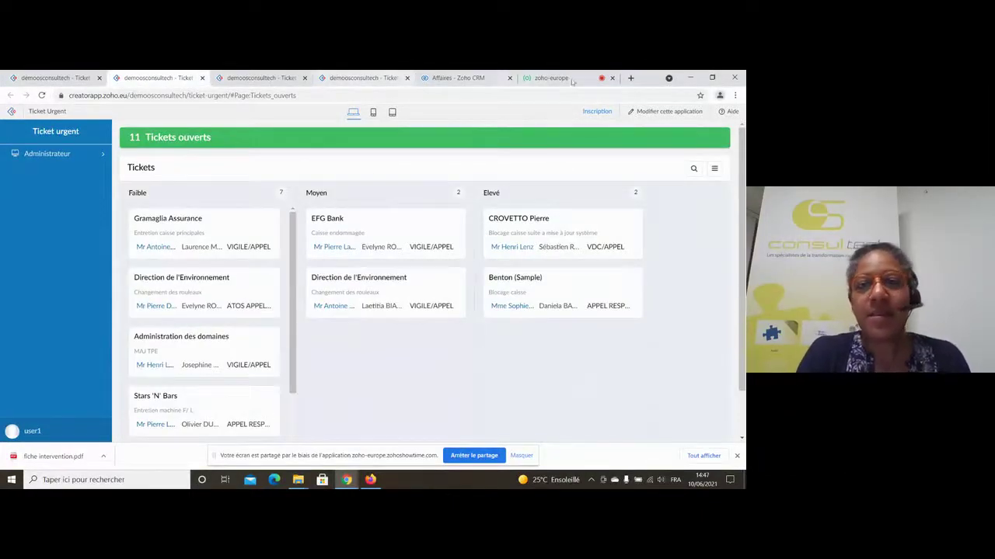
drag(551, 84, 745, 87)
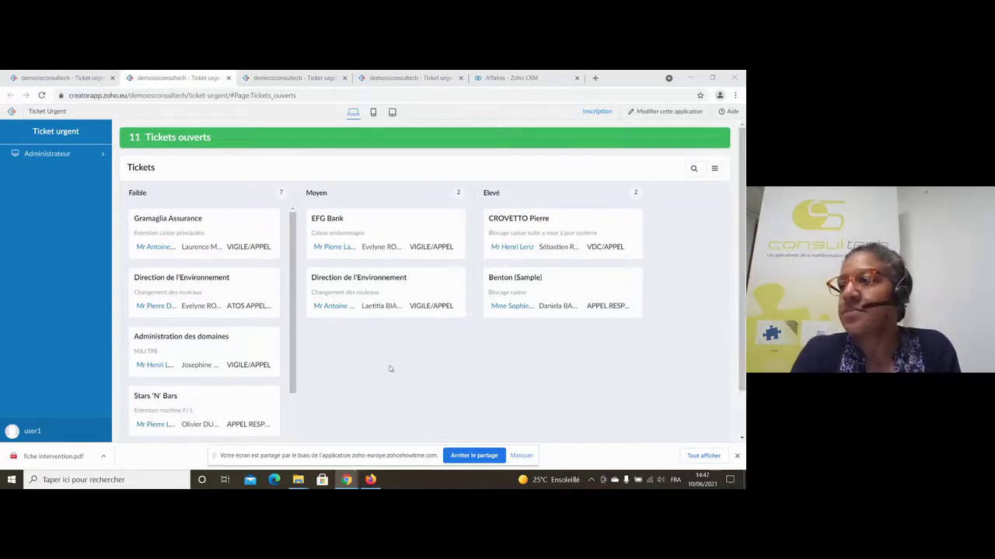
Step: Switch Ticket urgent to edit mode and open the Saisie de l'intervention form in the Form Builder
click(657, 114)
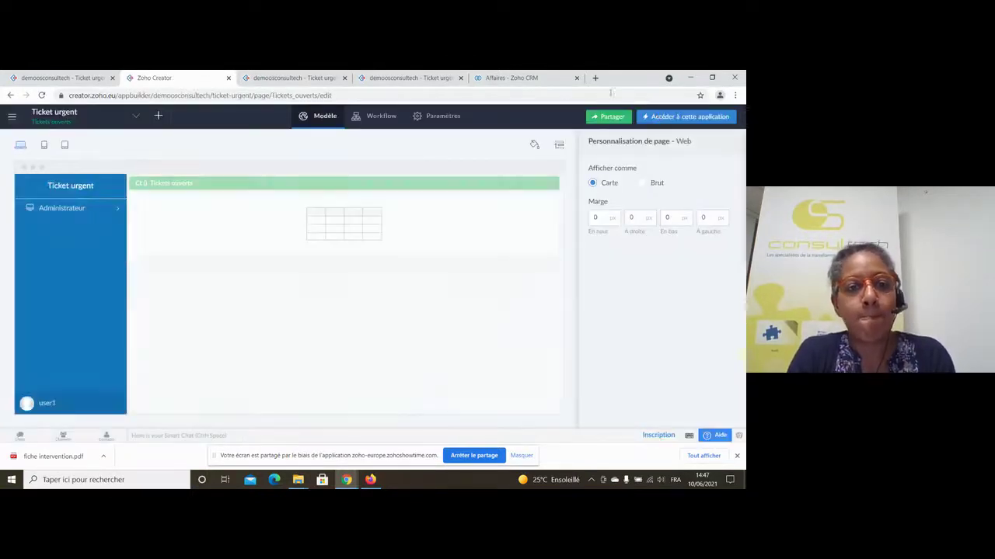
click(68, 211)
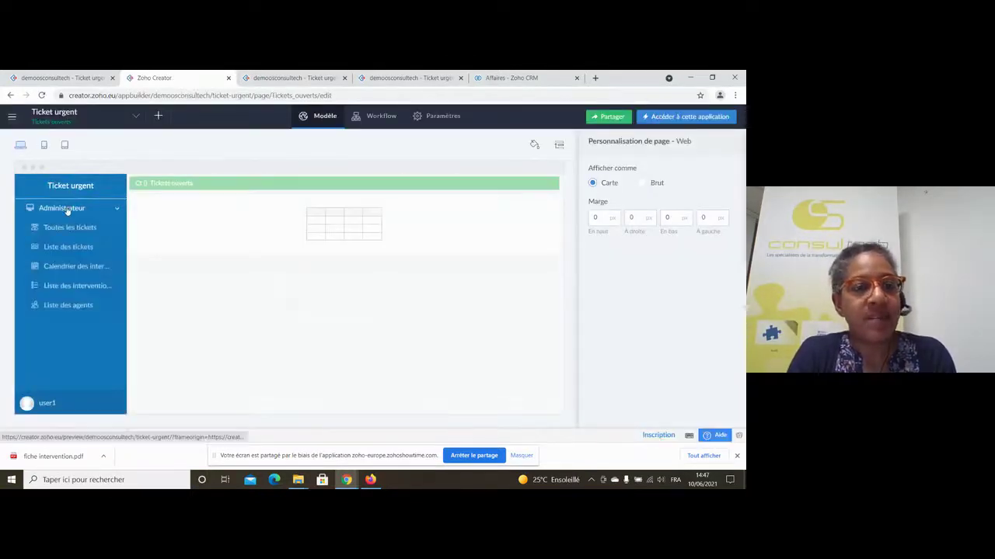
mouse_move(213, 218)
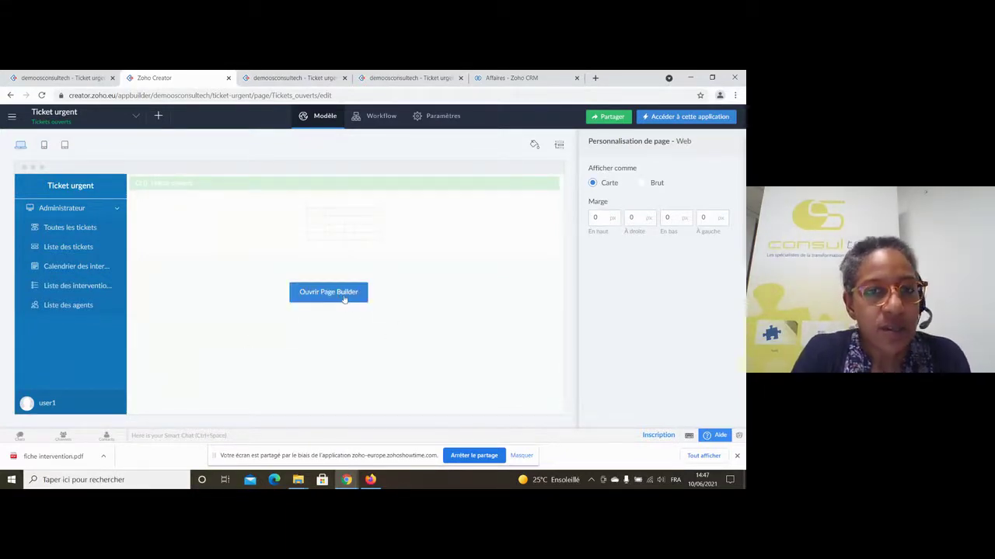
click(111, 123)
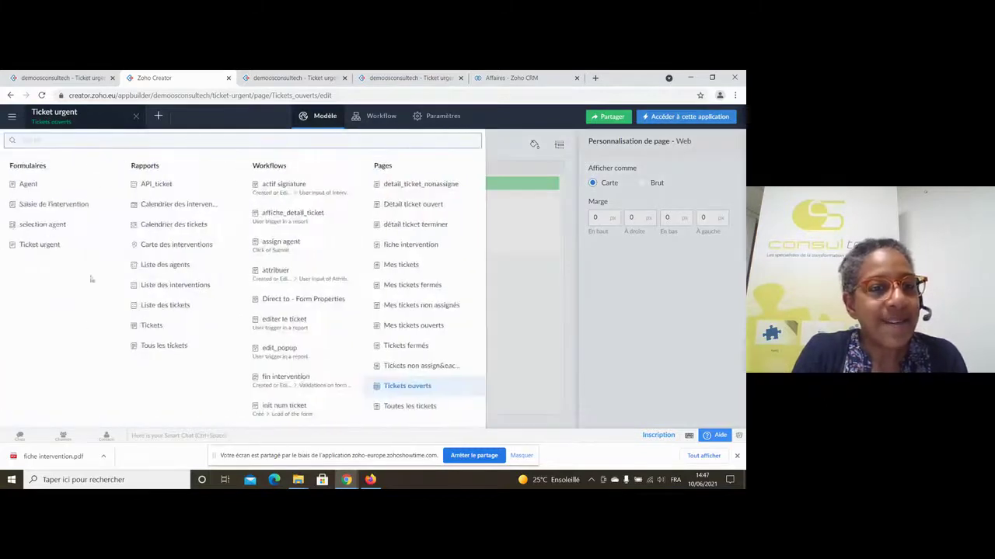
click(41, 206)
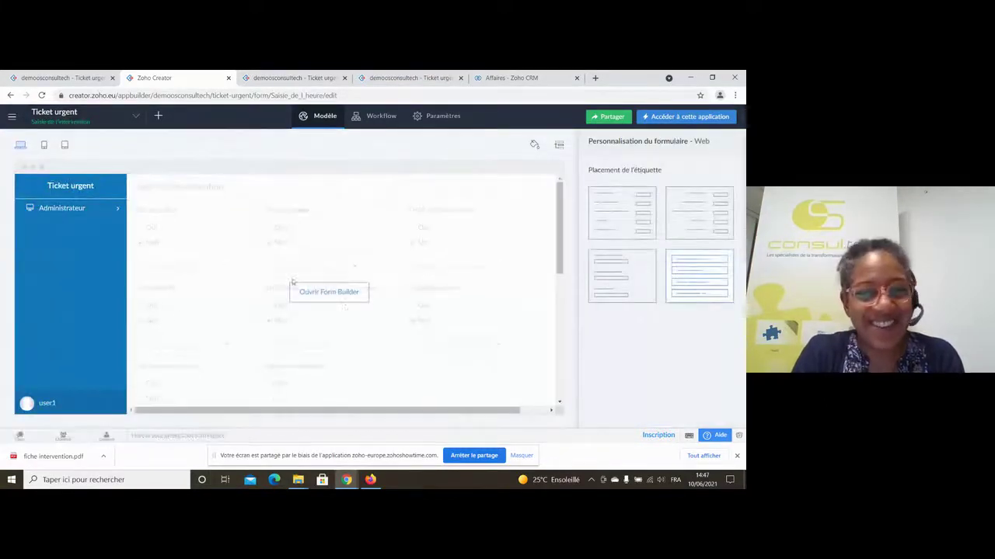
click(351, 299)
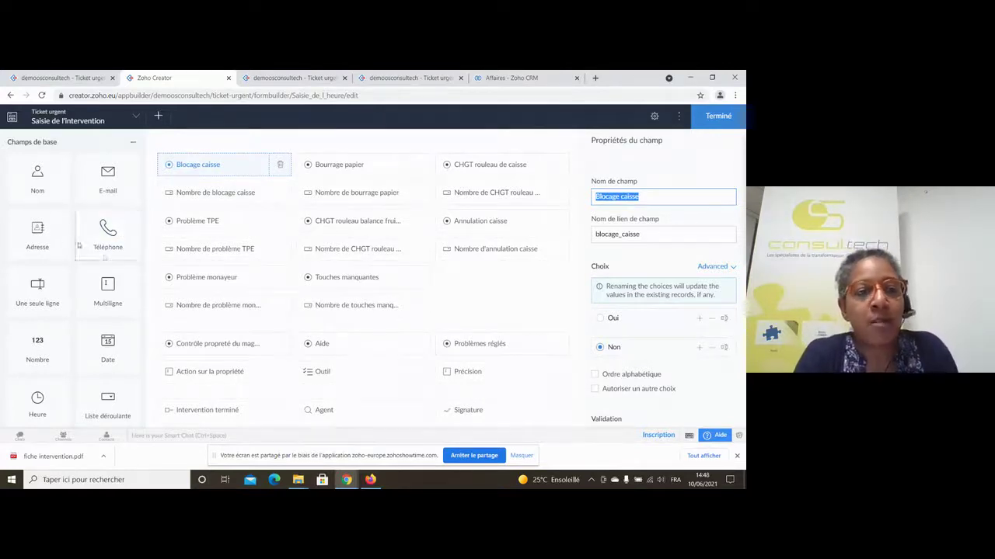
Step: Add a section between the intervention date fields and the Ticket field of the form, and hide its header
drag(31, 251, 115, 184)
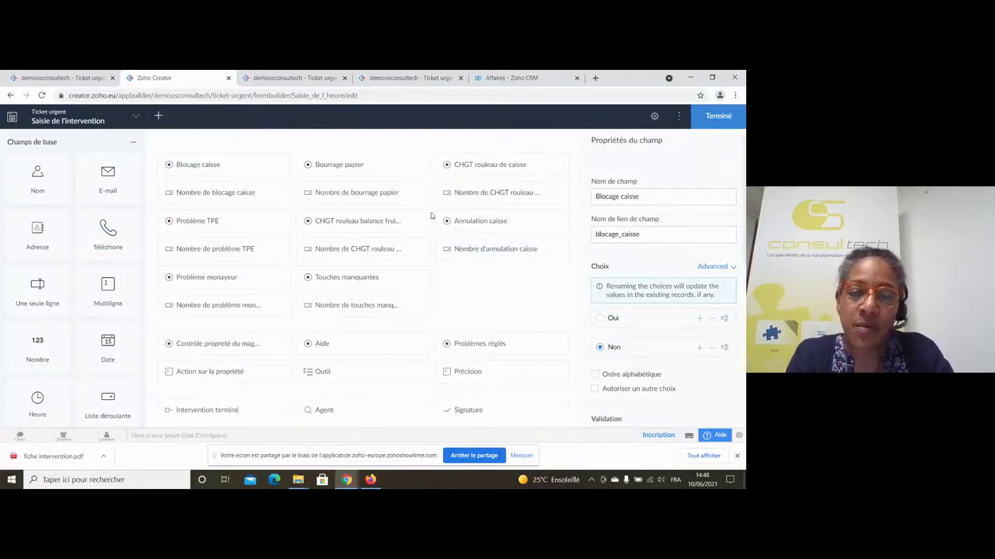
scroll(433, 215, down, 3)
scroll(431, 215, up, 3)
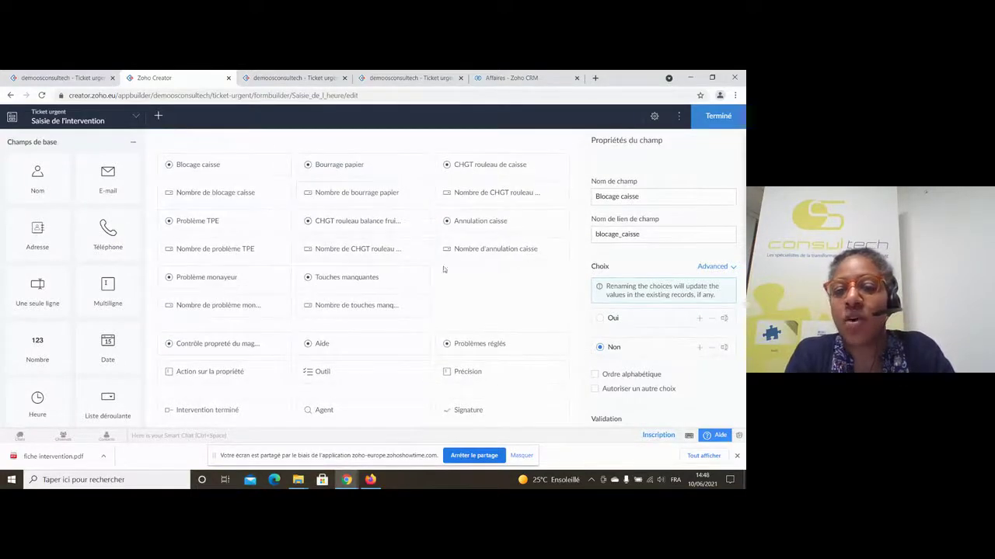
scroll(505, 291, down, 1)
scroll(503, 301, down, 2)
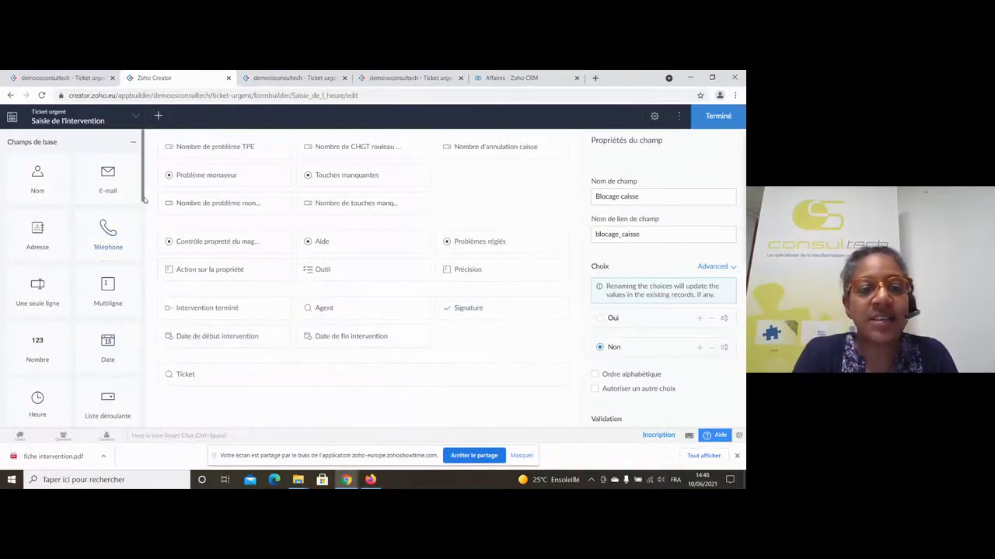
drag(144, 200, 146, 389)
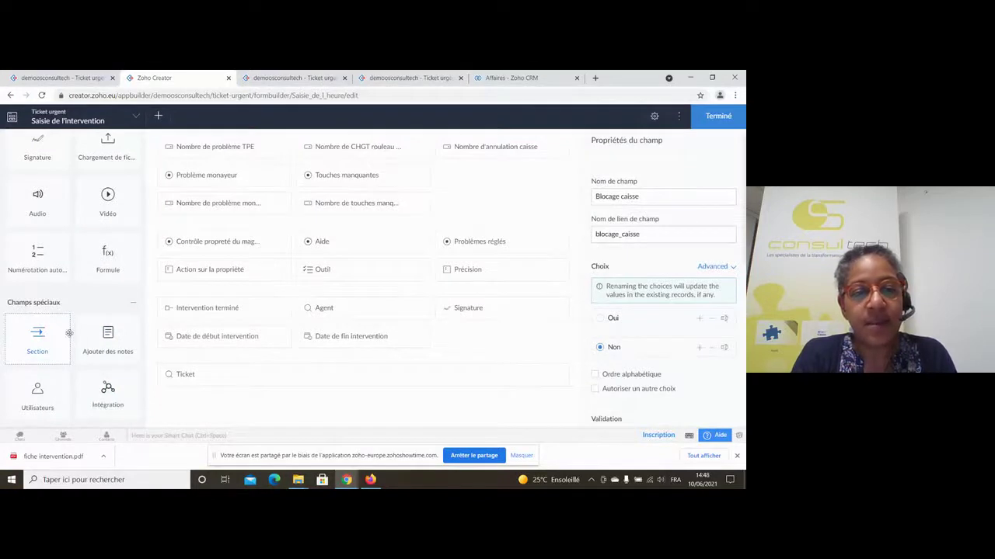
drag(69, 333, 300, 363)
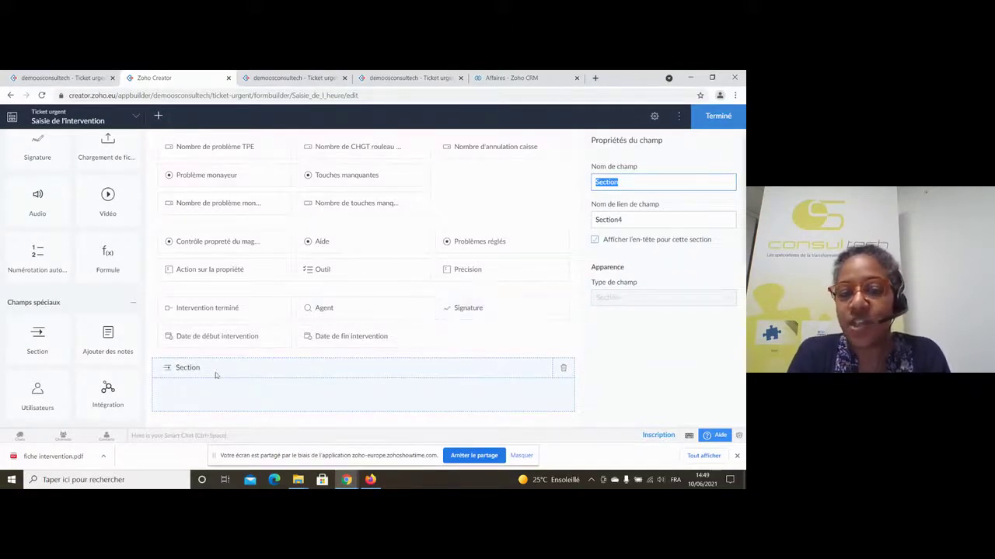
click(596, 241)
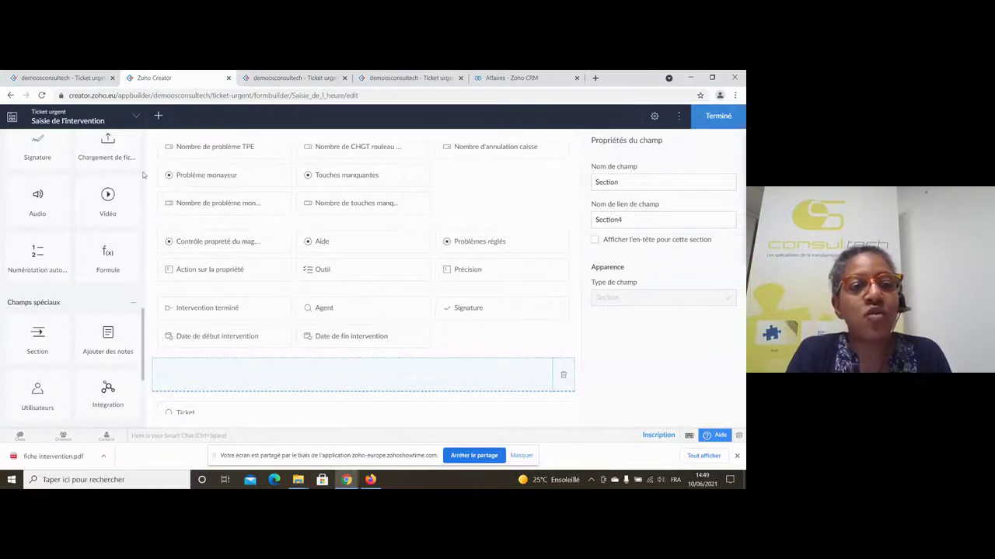
Step: Place a Signature field and a Chargement de fichier field side by side in the new section, and finish editing the form
mouse_move(34, 156)
mouse_down()
mouse_move(189, 371)
mouse_move(211, 370)
mouse_move(122, 251)
mouse_move(8, 181)
mouse_move(33, 151)
mouse_move(233, 336)
mouse_move(238, 373)
mouse_move(269, 397)
mouse_move(251, 366)
mouse_move(247, 320)
mouse_up()
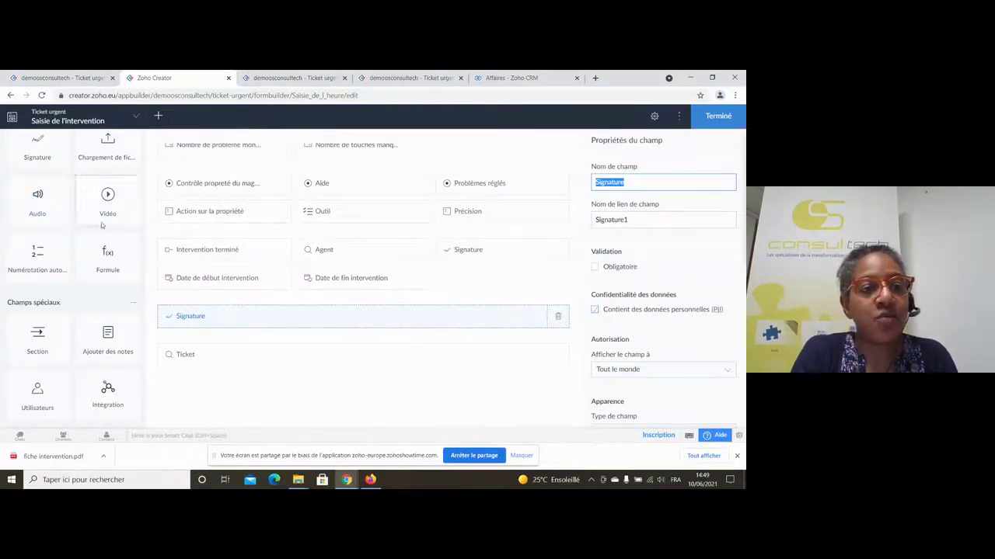
mouse_move(120, 159)
mouse_down()
mouse_move(200, 184)
mouse_move(438, 313)
mouse_move(536, 311)
mouse_move(544, 330)
mouse_move(536, 311)
mouse_move(518, 317)
mouse_move(563, 312)
mouse_move(422, 318)
mouse_move(446, 318)
mouse_up()
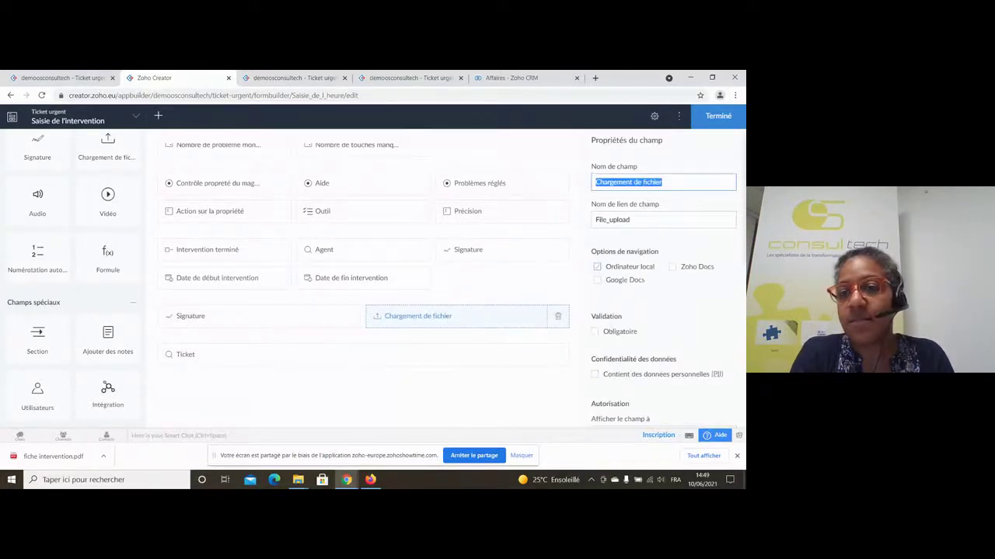
click(720, 117)
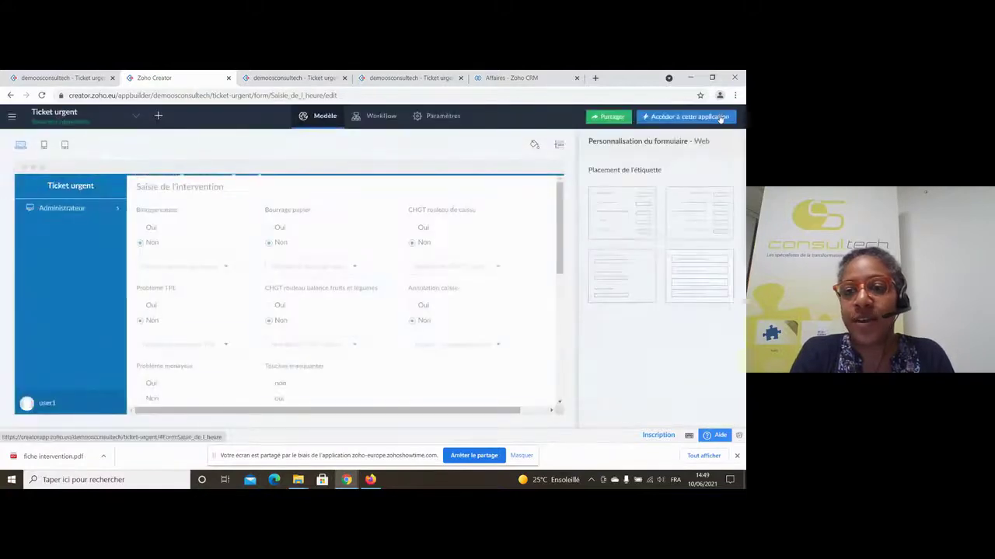
Step: Open the live Ticket urgent application and review the Saisie de l'intervention form down to the new Signature and Chargement de fichier fields
click(720, 119)
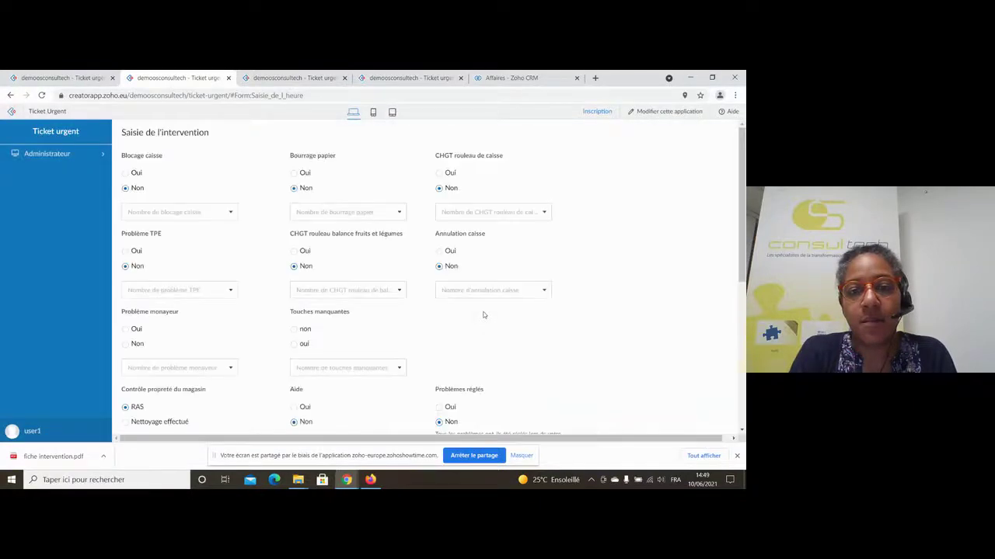
scroll(483, 314, down, 4)
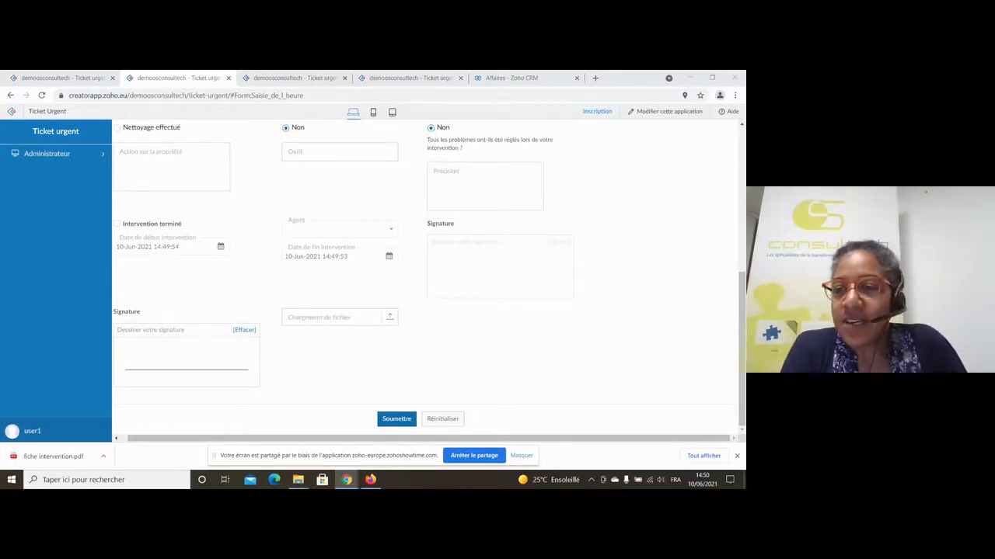
drag(742, 311, 730, 153)
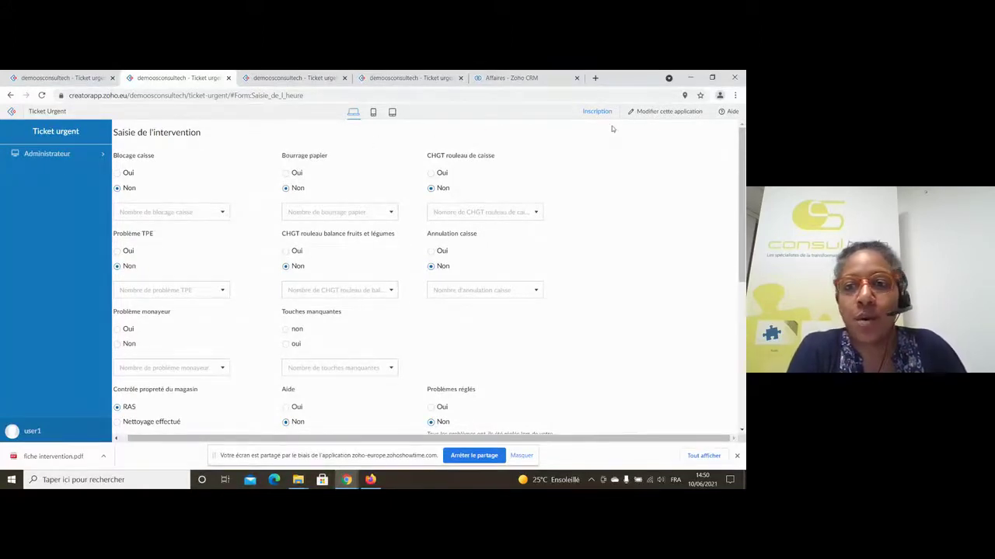
Step: Return Ticket urgent to edit mode and open the web field configuration of the Liste des interventions report
click(670, 112)
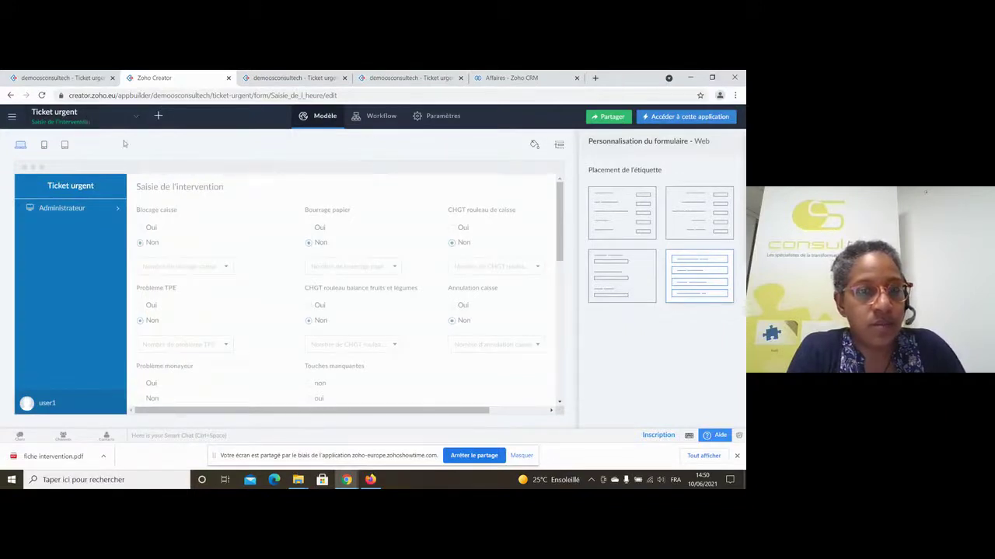
click(73, 113)
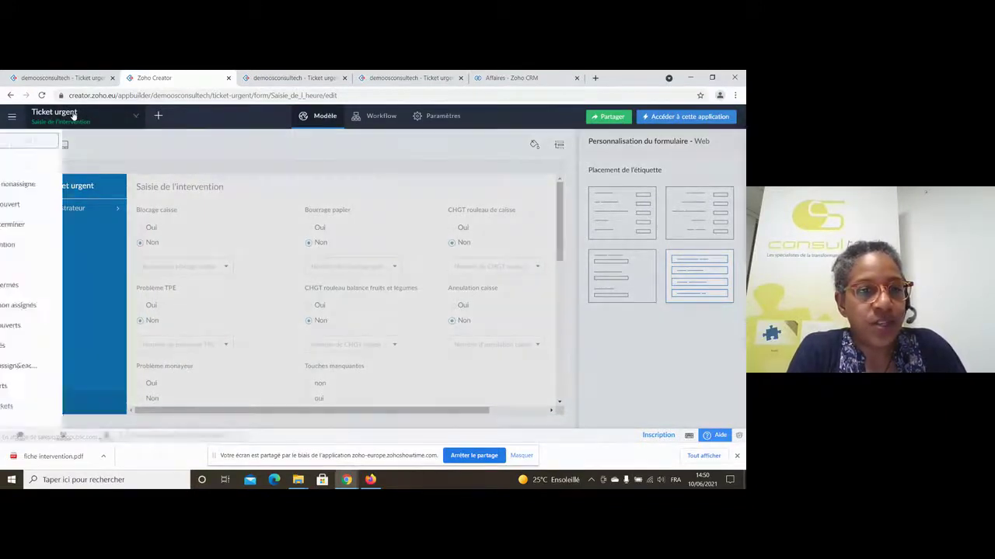
click(190, 215)
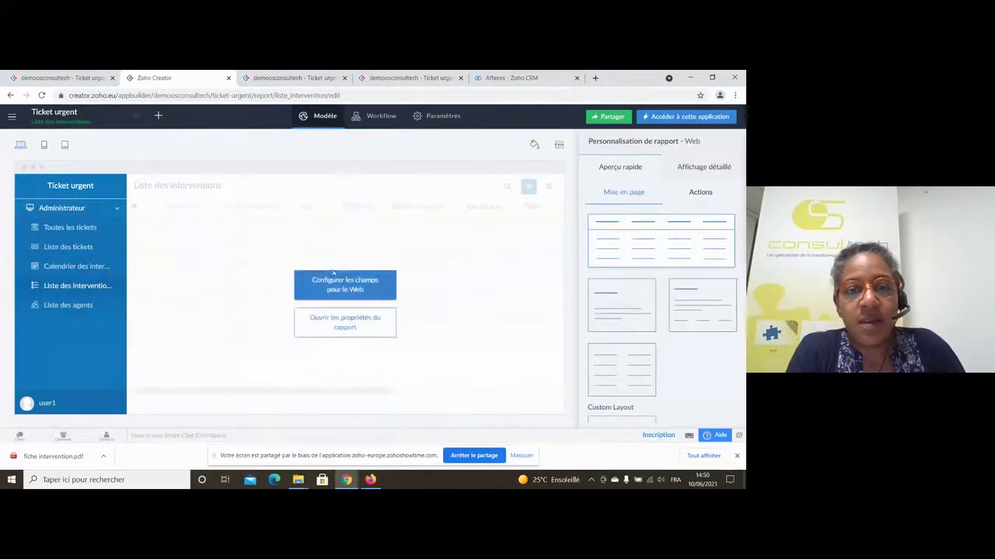
click(353, 286)
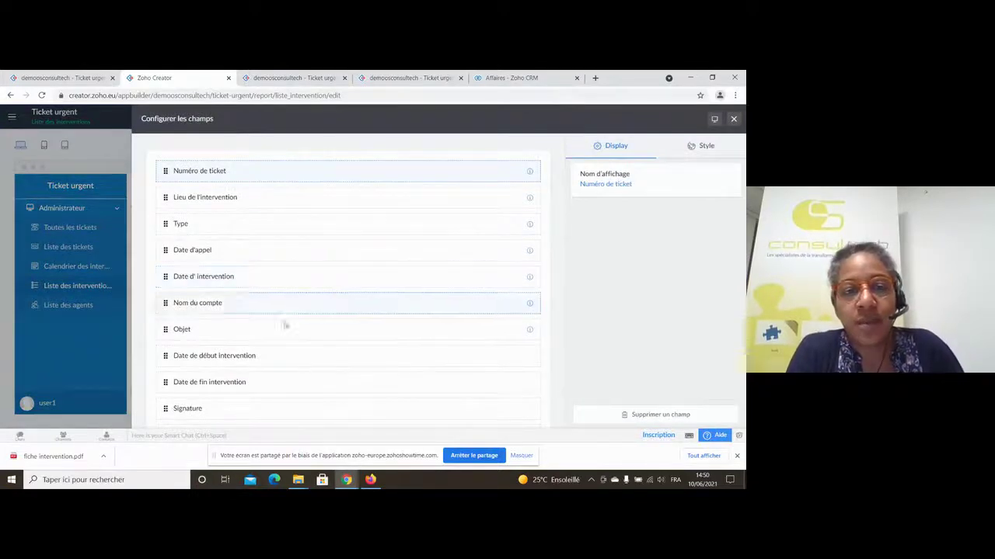
Step: Remove the Signature field from the fields displayed in the Liste des interventions report
scroll(284, 327, down, 1)
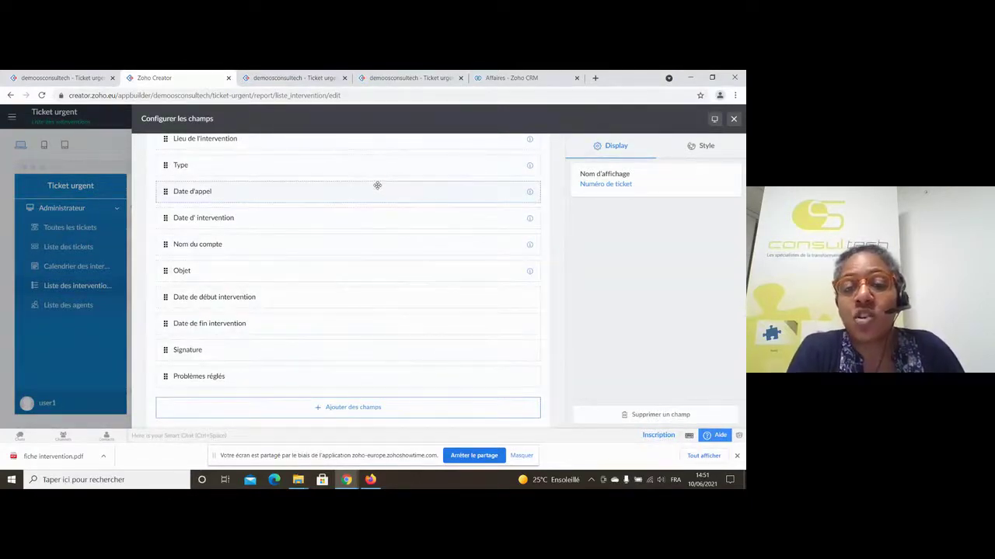
scroll(424, 203, up, 2)
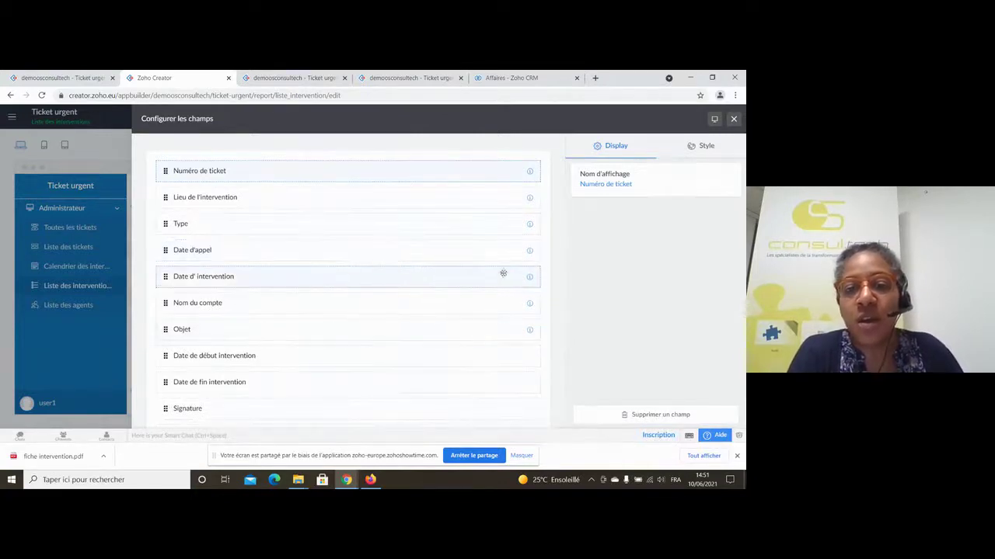
scroll(502, 269, down, 1)
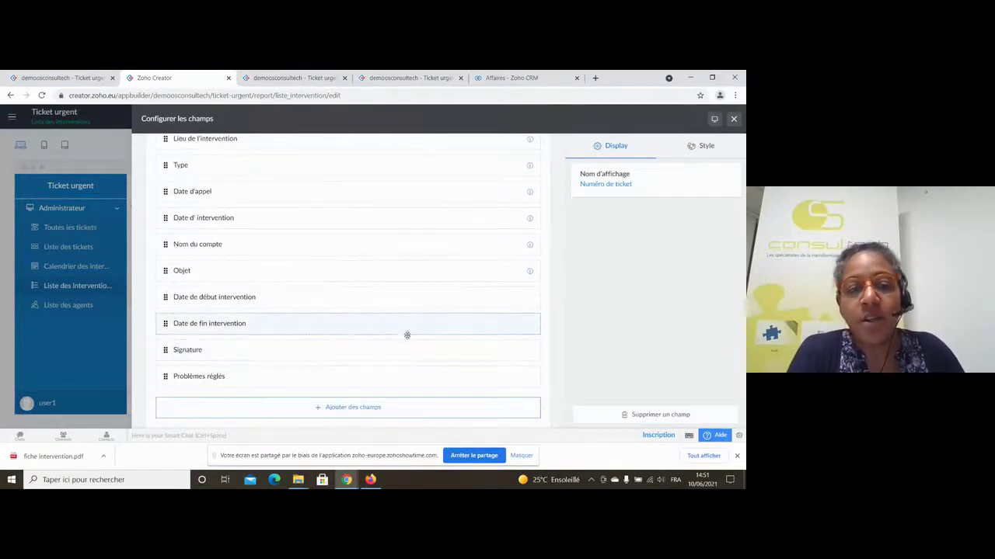
click(400, 360)
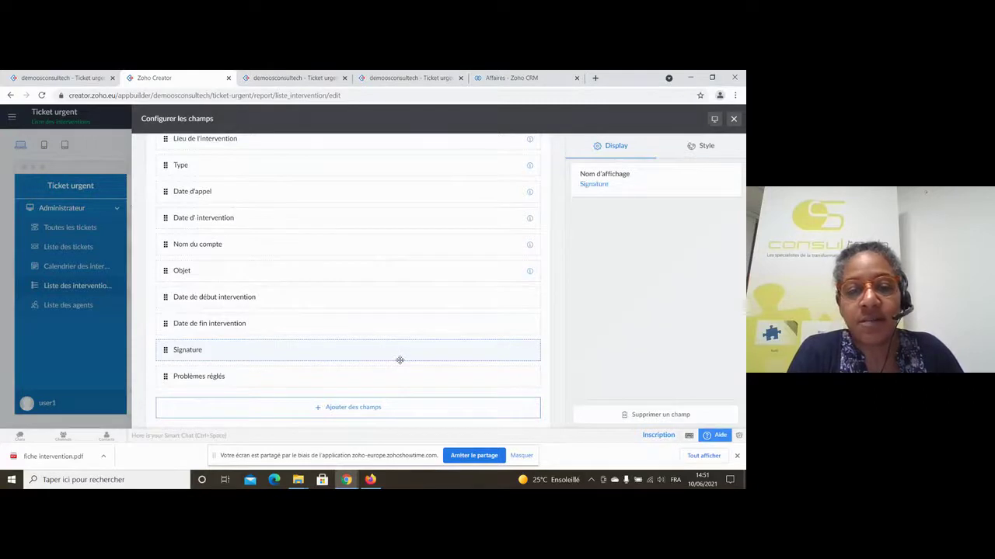
click(655, 415)
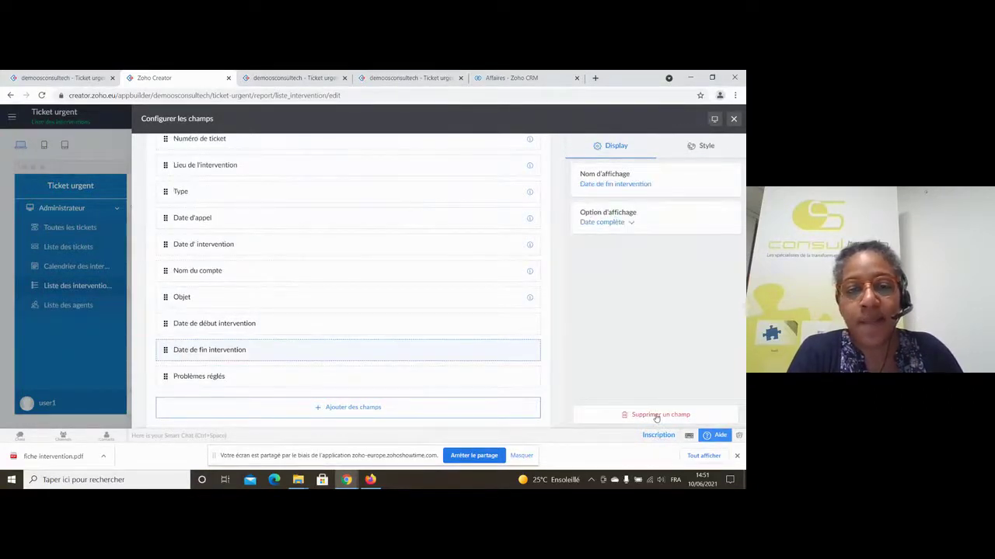
Step: Add the Blocage caisse form field to the report's displayed fields
click(389, 410)
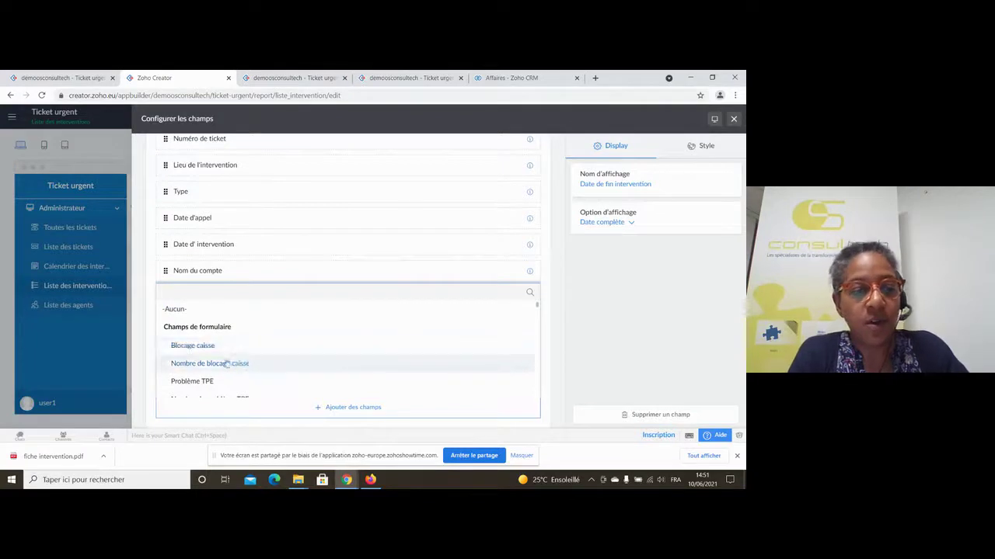
click(265, 348)
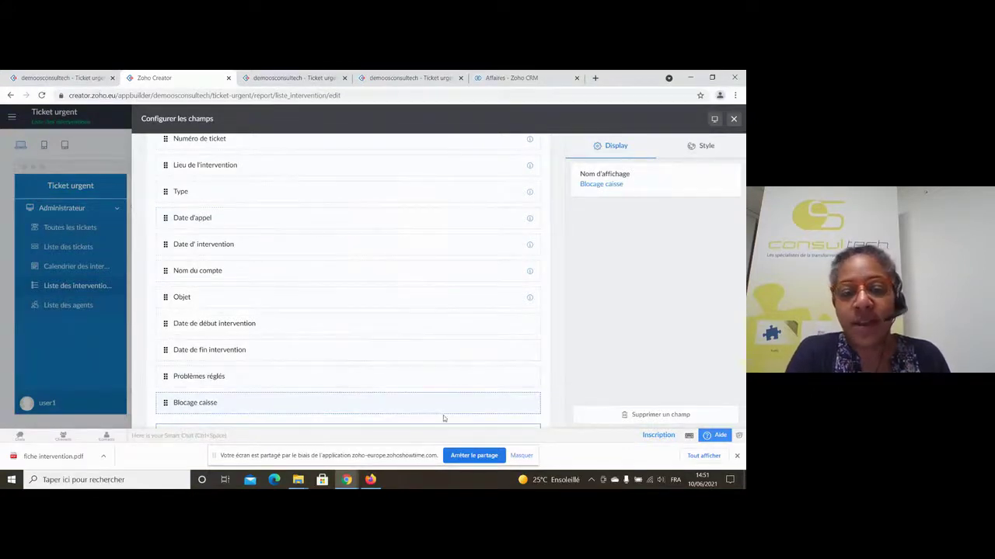
scroll(558, 342, down, 1)
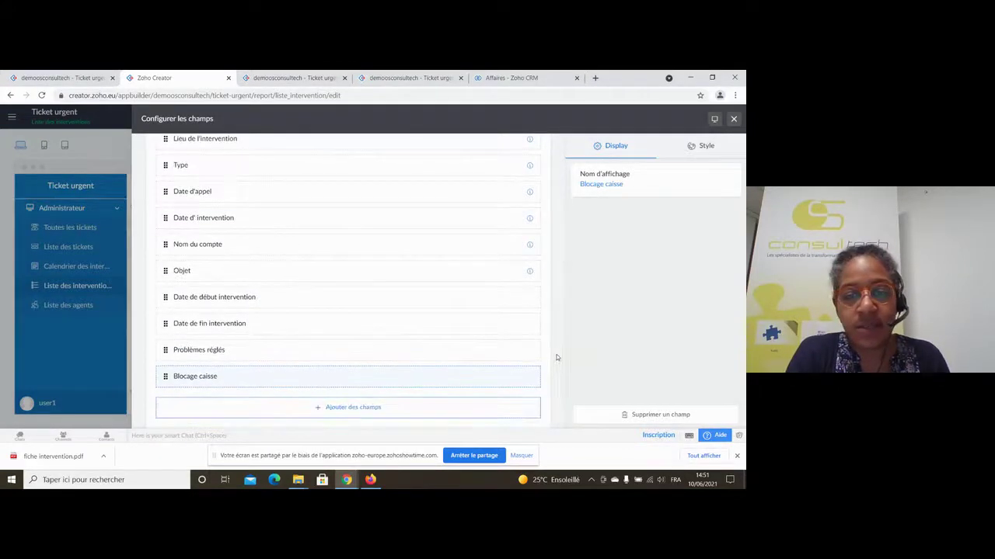
Step: Browse the form, Agent and Ticket urgent fields that can be added to the report, and close the list without choosing one
click(362, 413)
scroll(332, 365, down, 5)
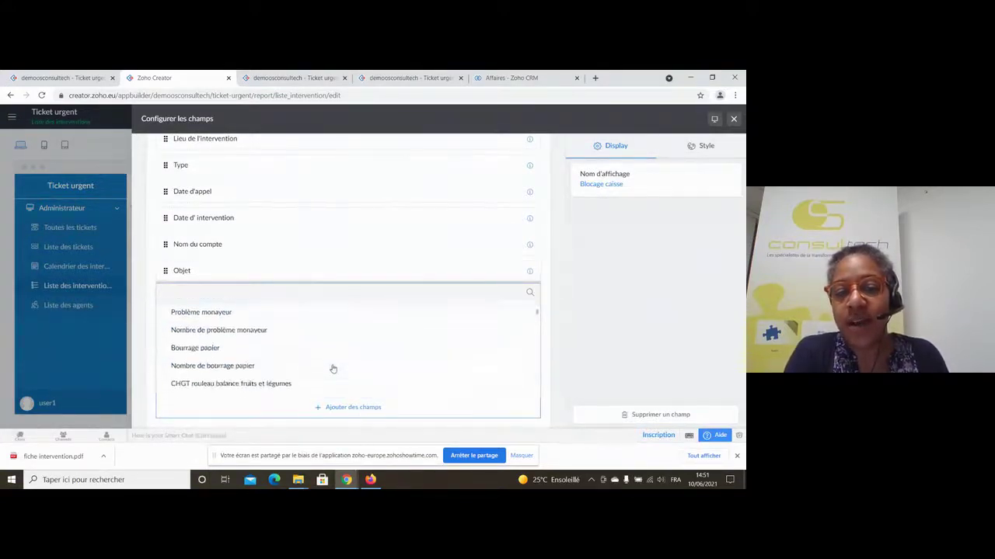
scroll(332, 369, down, 8)
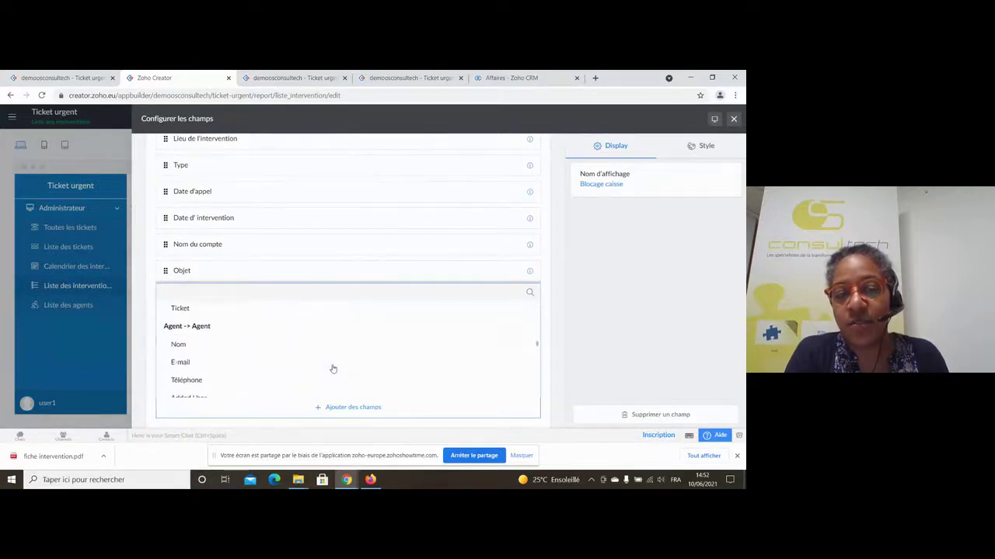
scroll(333, 369, down, 2)
scroll(333, 369, up, 3)
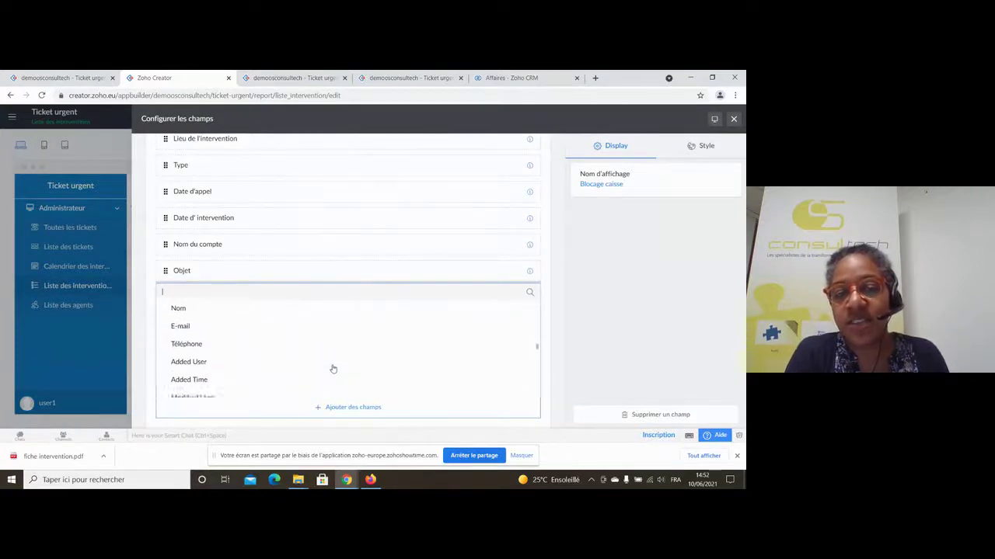
scroll(333, 369, down, 3)
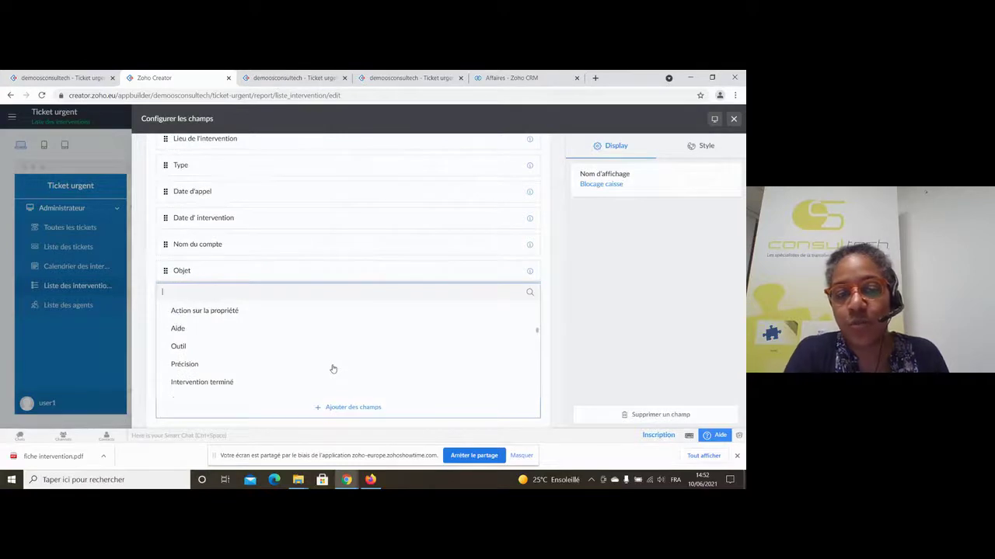
scroll(332, 369, up, 3)
scroll(332, 368, down, 1)
click(605, 356)
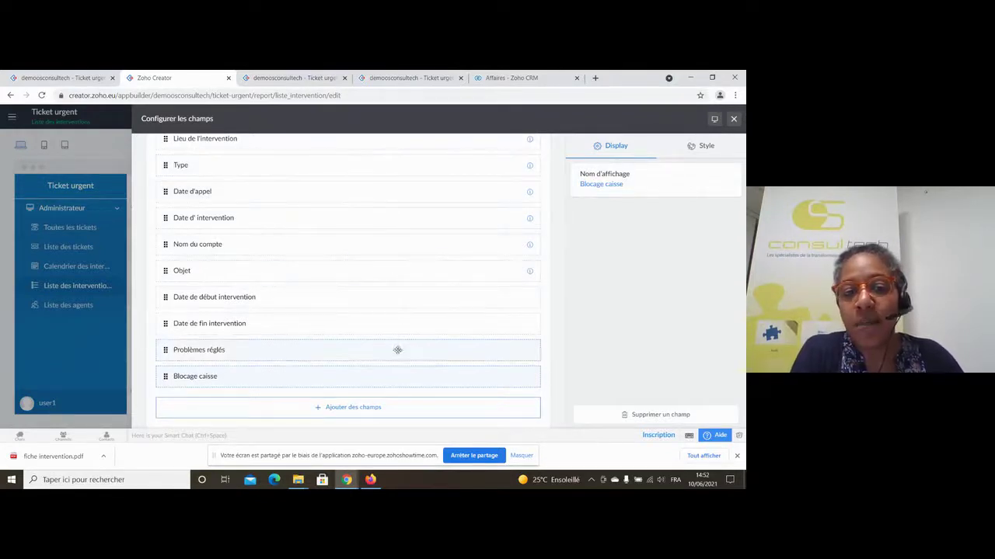
Step: Examine the display options of Date de début intervention and the conditional formatting templates for Nom du compte, and leave the field configuration
click(381, 295)
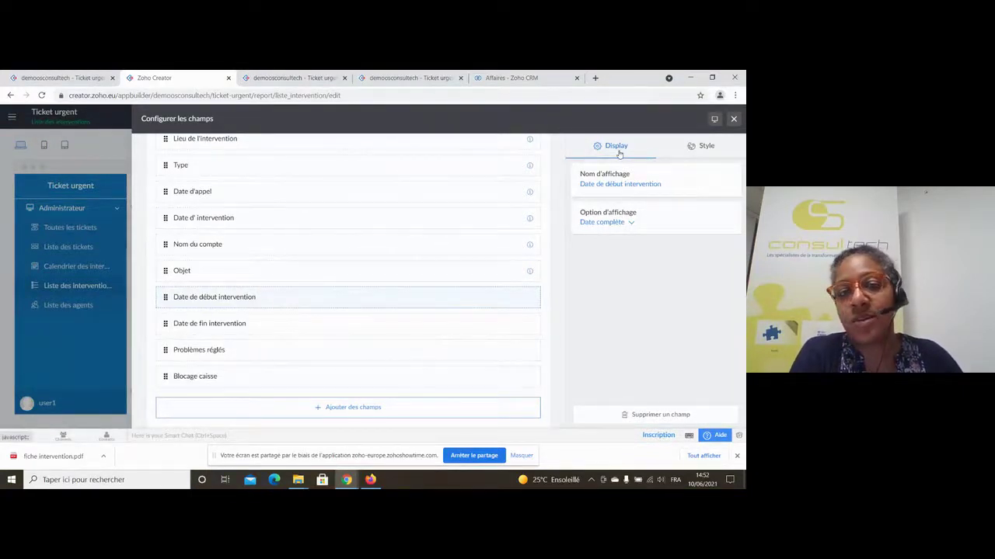
click(402, 243)
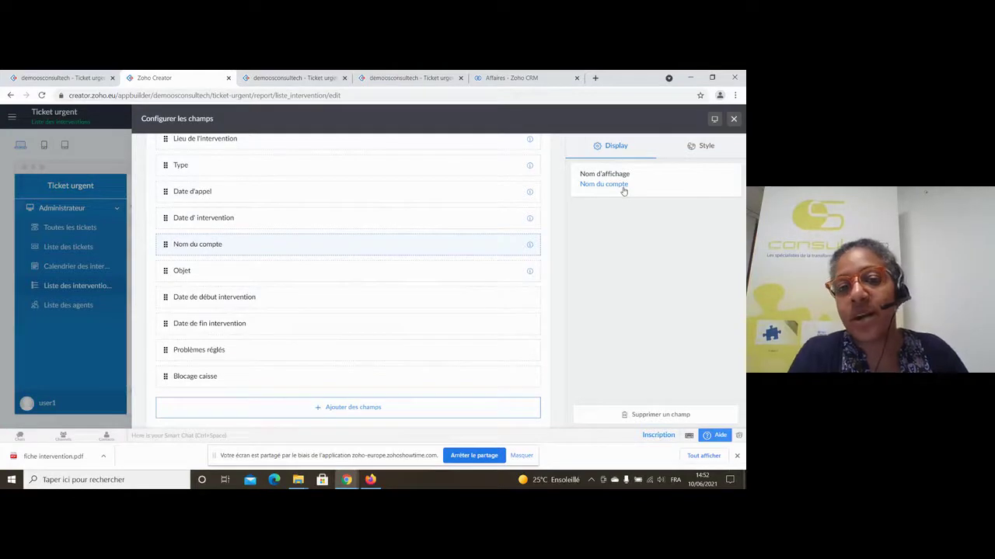
click(703, 147)
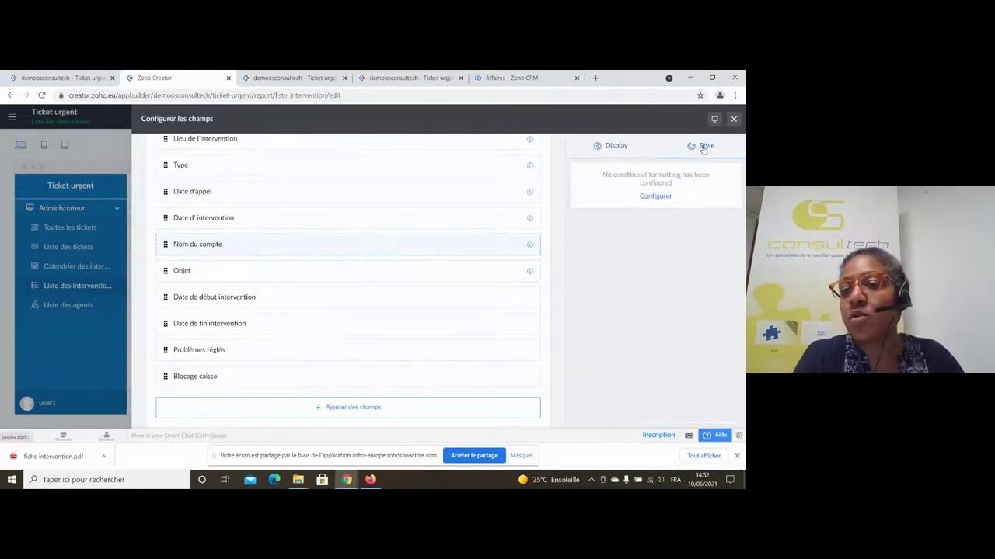
click(664, 198)
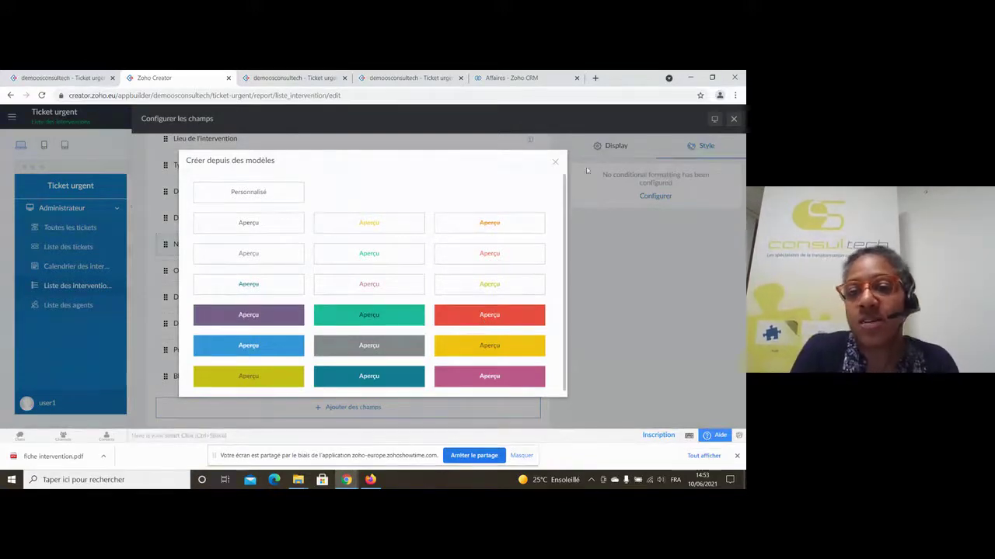
click(554, 161)
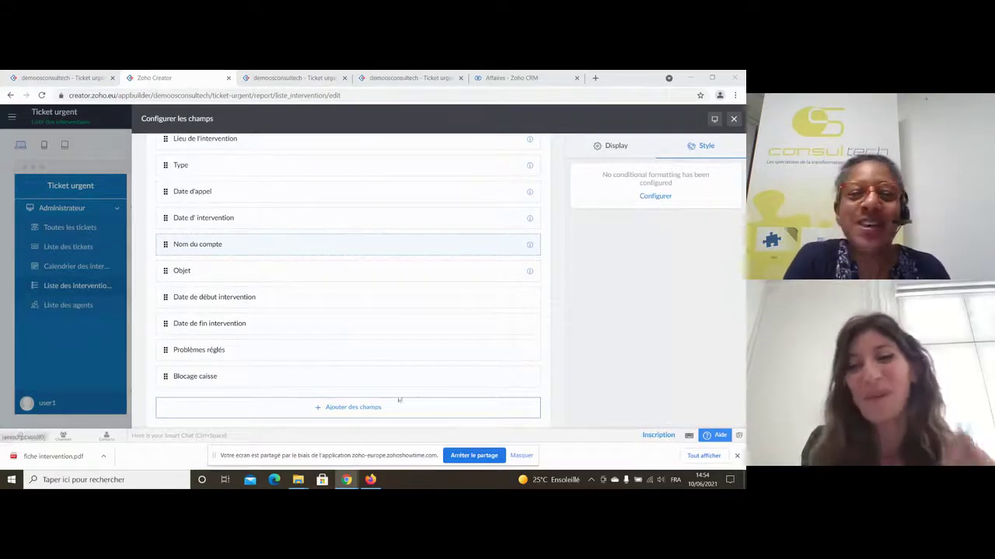
click(732, 119)
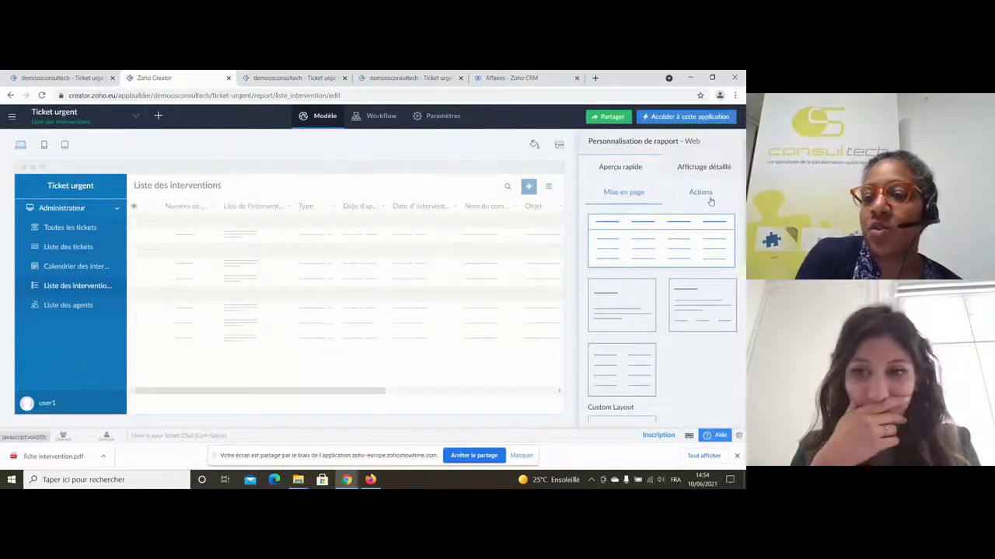
Step: Apply the card layout with three bottom fields to the report, look through the choices for its title field, and close the configuration
click(712, 305)
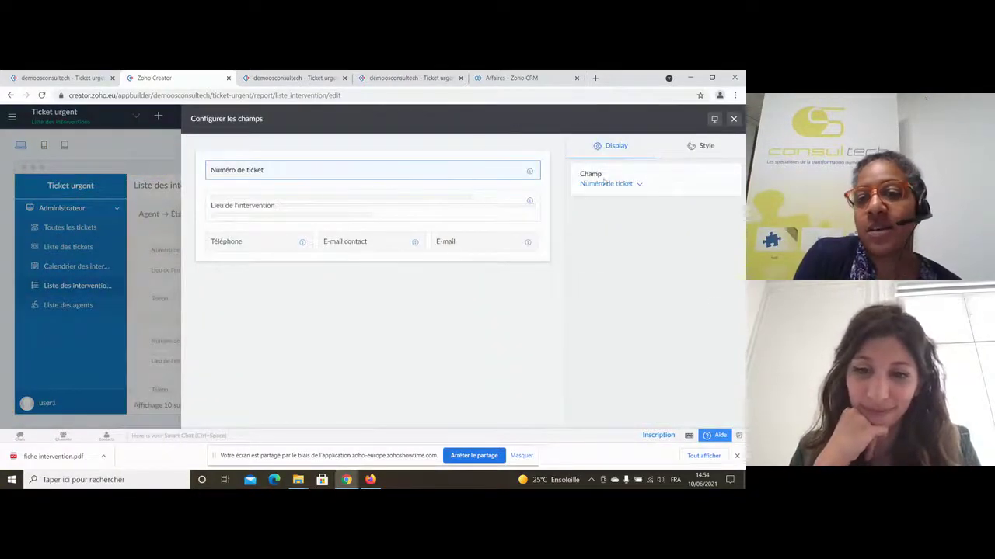
click(629, 185)
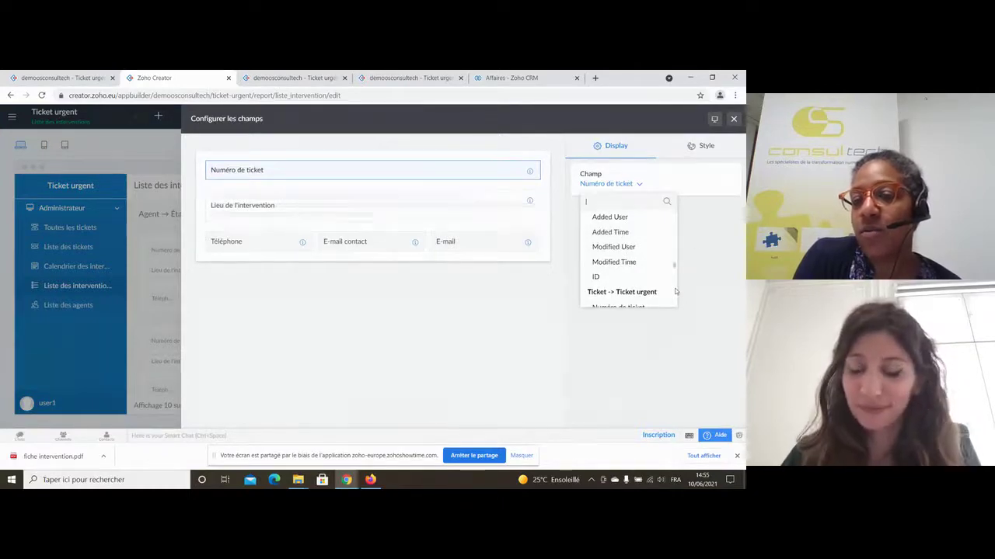
click(679, 226)
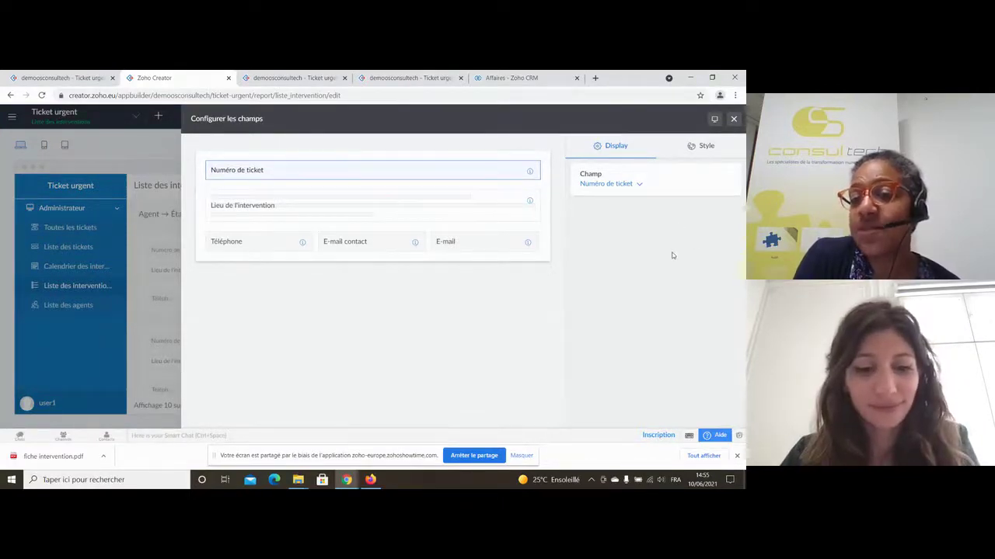
click(733, 118)
Step: Reopen the Liste des interventions report and switch its quick view from the card layout to the table layout
mouse_move(463, 243)
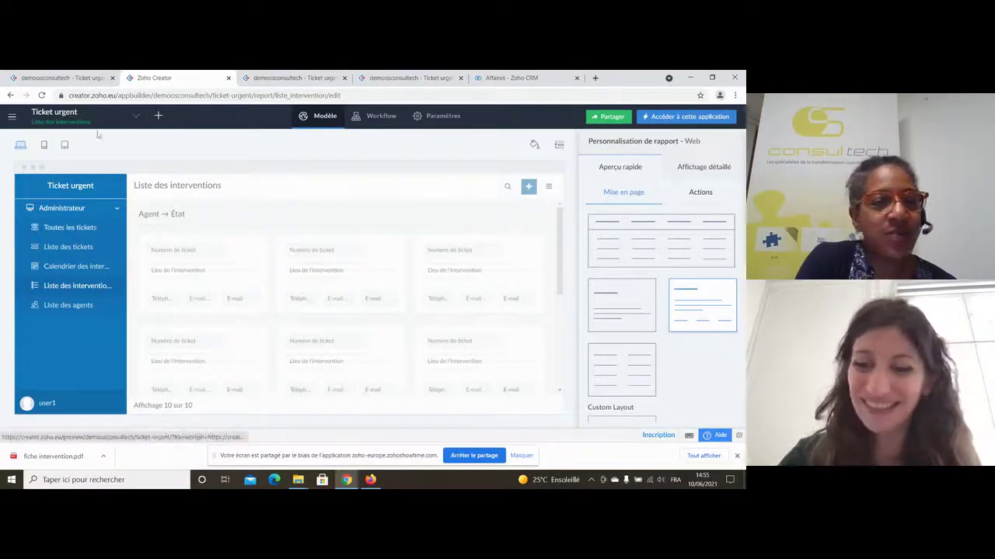
mouse_move(270, 325)
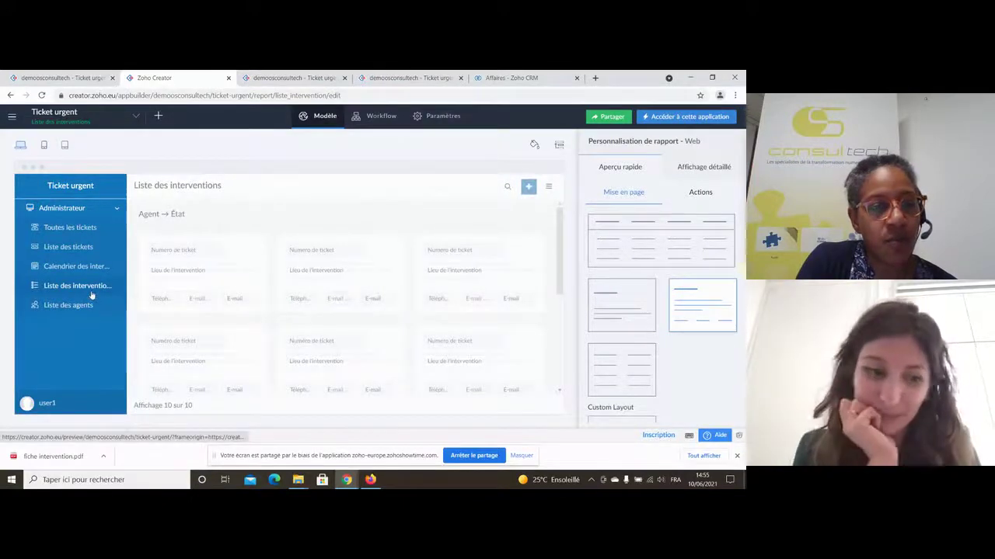
click(69, 123)
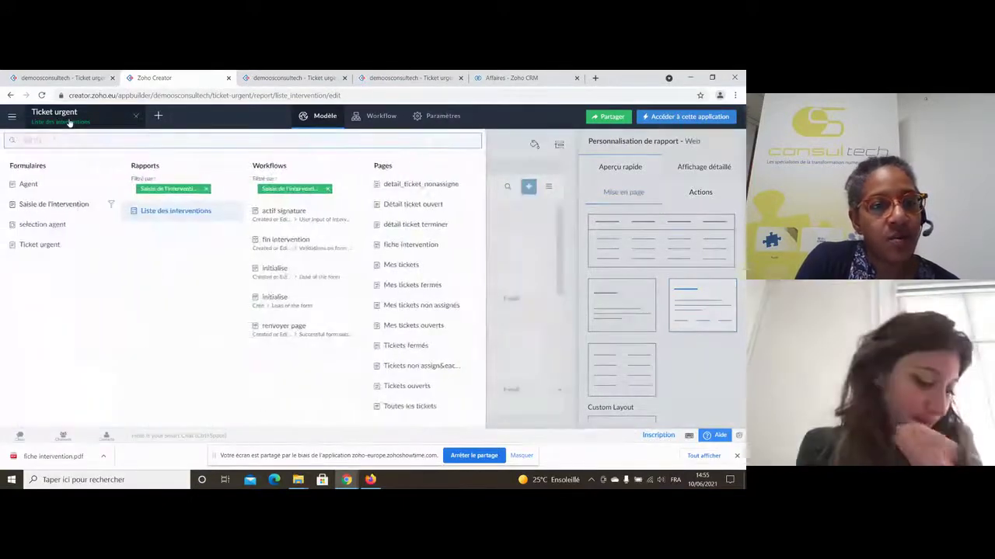
click(198, 212)
mouse_move(438, 295)
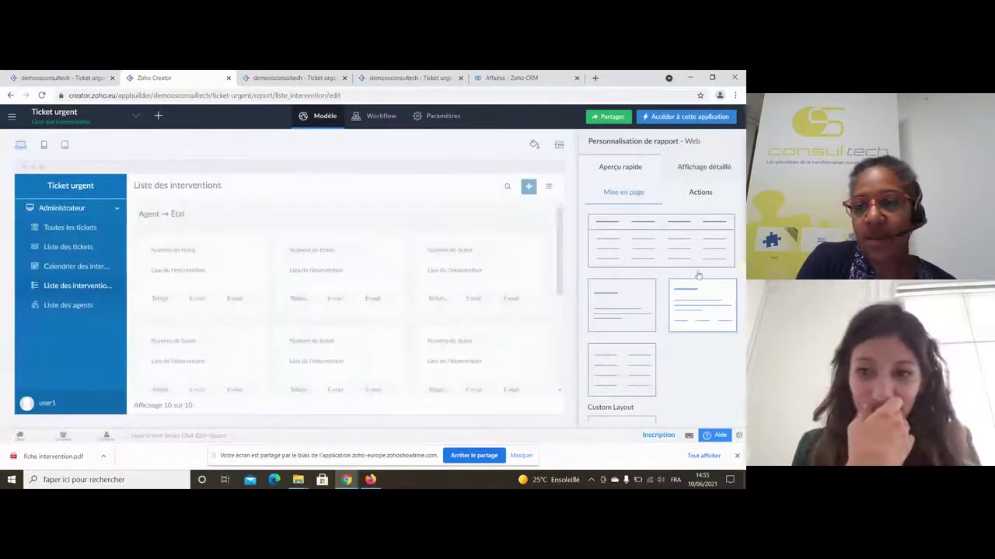
click(373, 273)
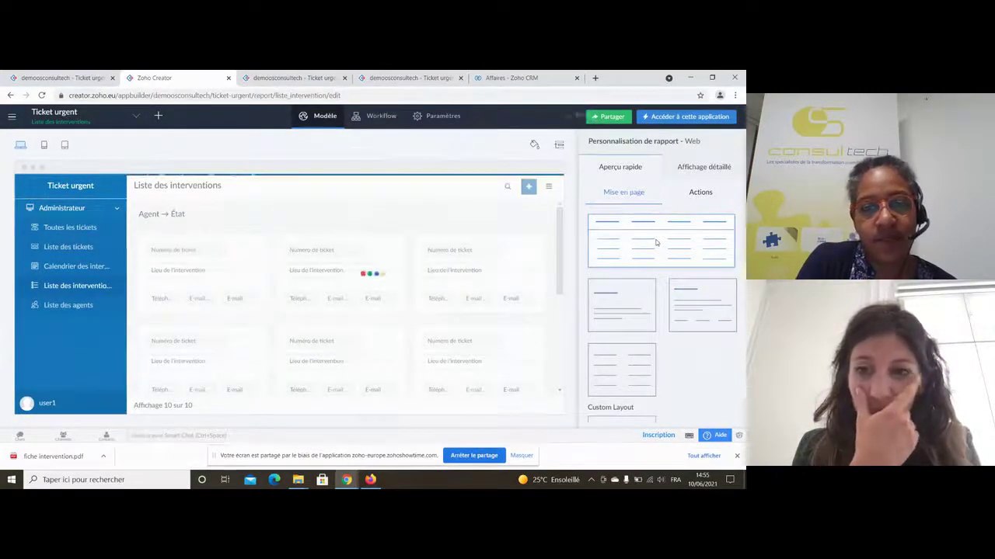
Step: Add the first Signature form field to the report's displayed fields and close the field configuration
click(347, 358)
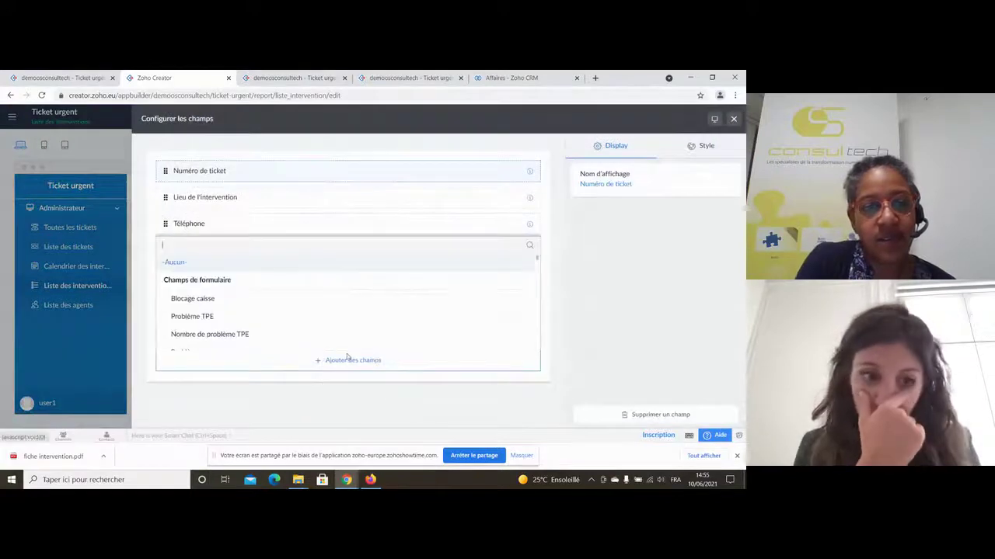
scroll(388, 306, down, 3)
scroll(386, 319, down, 8)
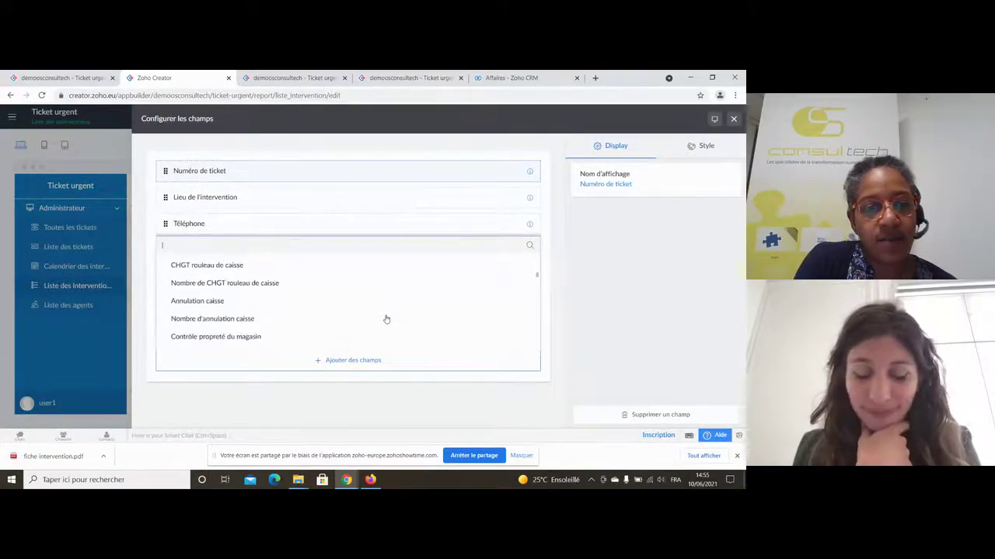
text(signa)
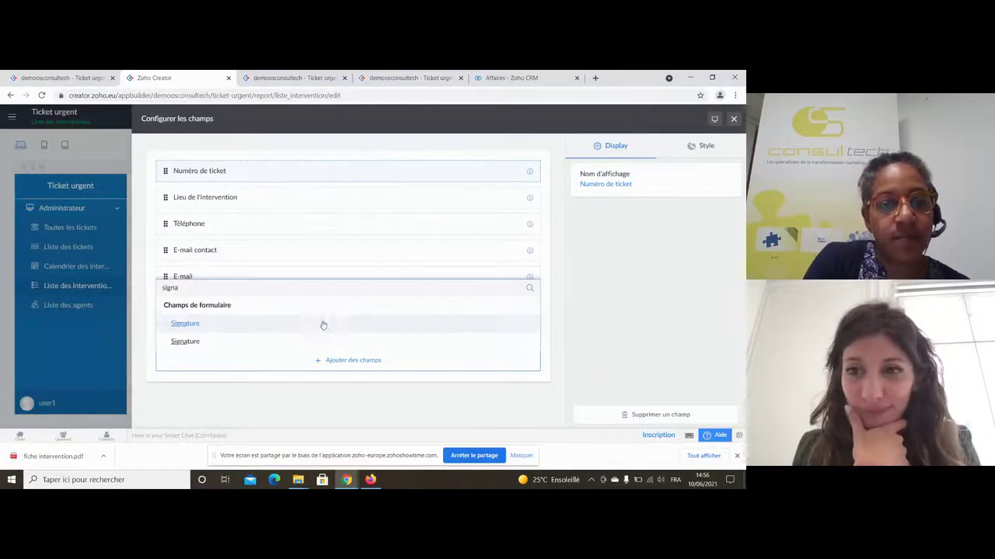
click(290, 325)
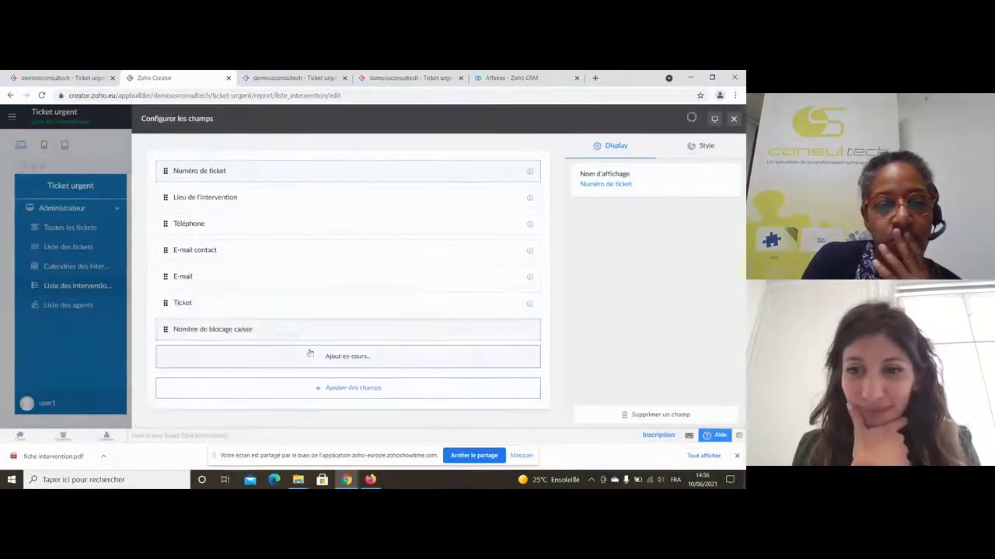
click(350, 395)
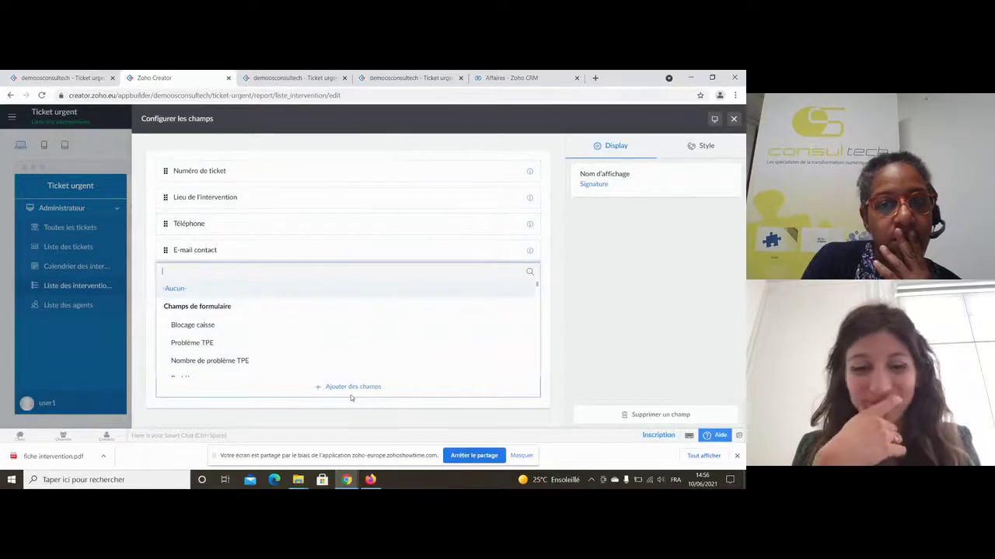
click(580, 320)
click(734, 121)
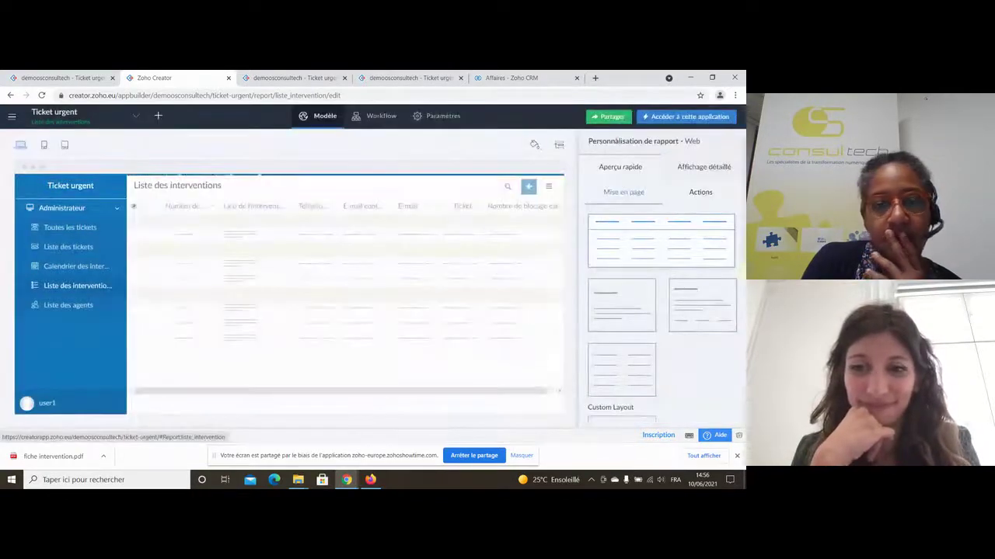
Step: Open the Saisie de l'intervention form in the form builder and delete the Signature field beside Chargement de fichier
click(62, 121)
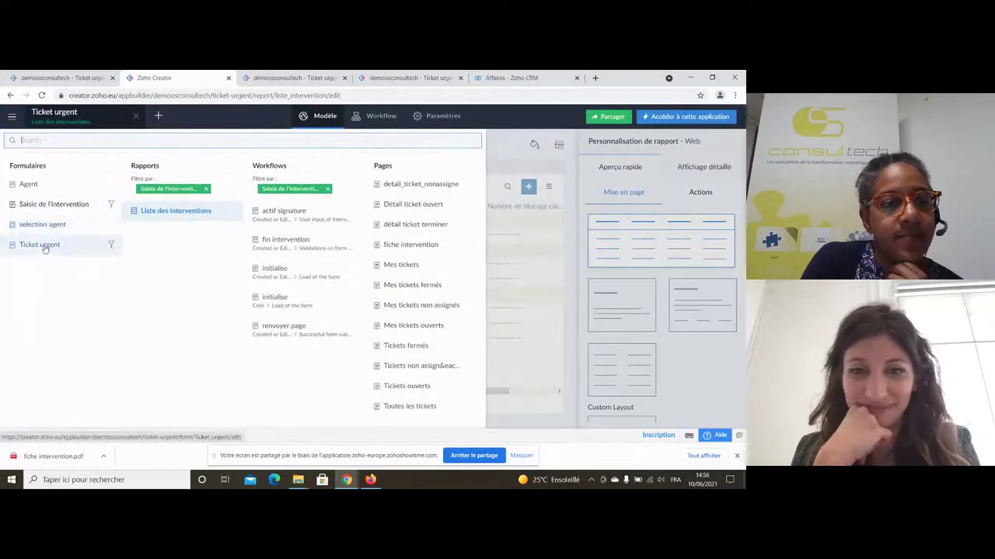
click(54, 204)
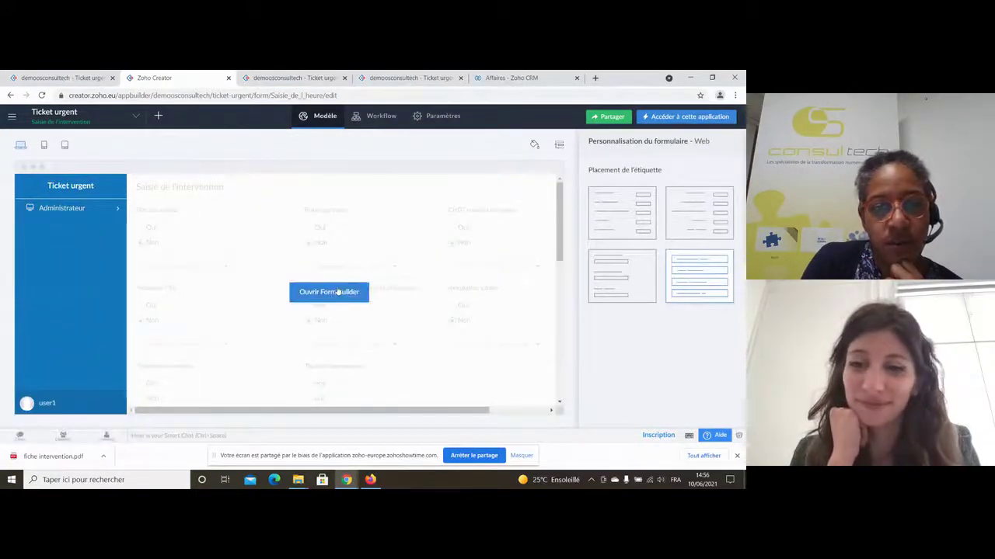
click(338, 292)
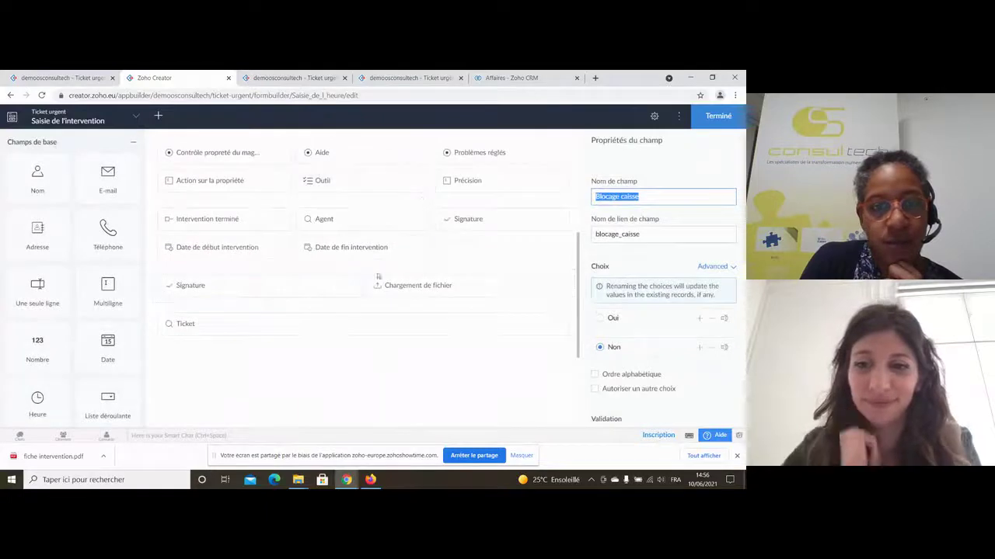
click(349, 284)
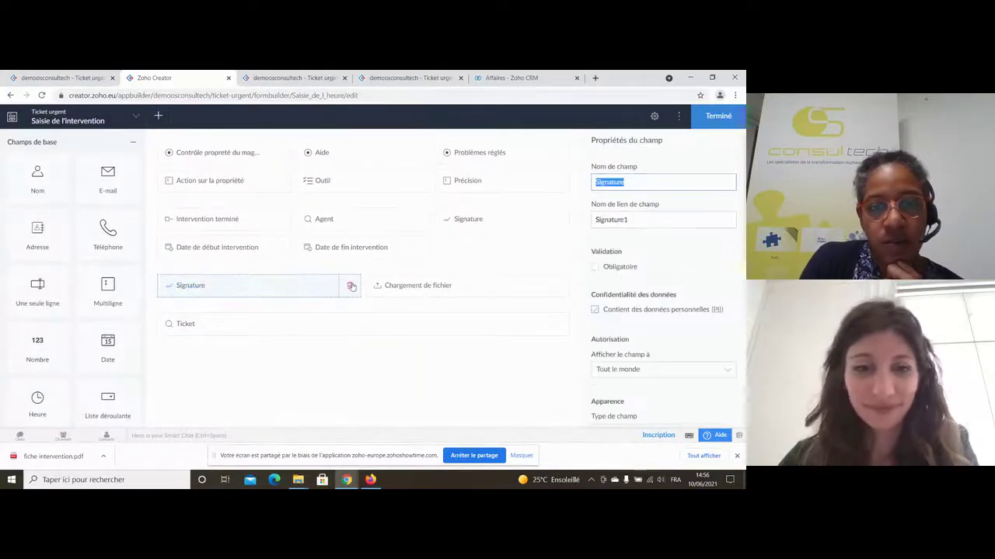
click(350, 285)
click(347, 307)
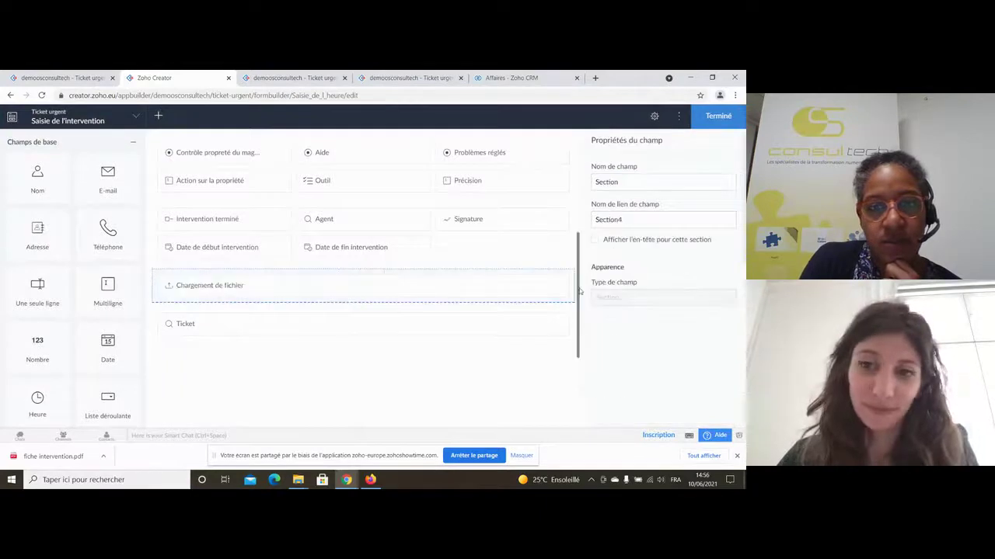
Step: Finish editing the form, access the live application and open its Liste des interventions report
click(718, 115)
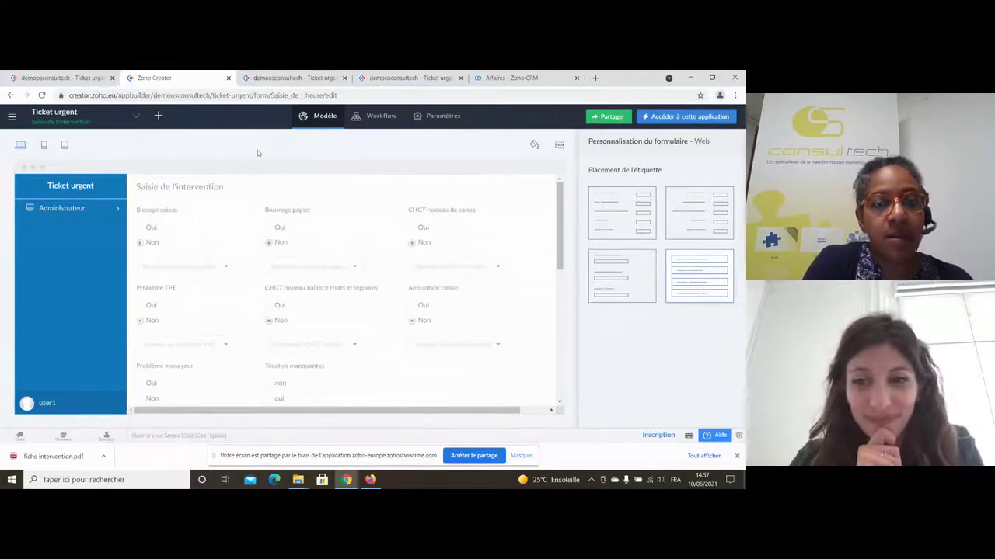
click(684, 118)
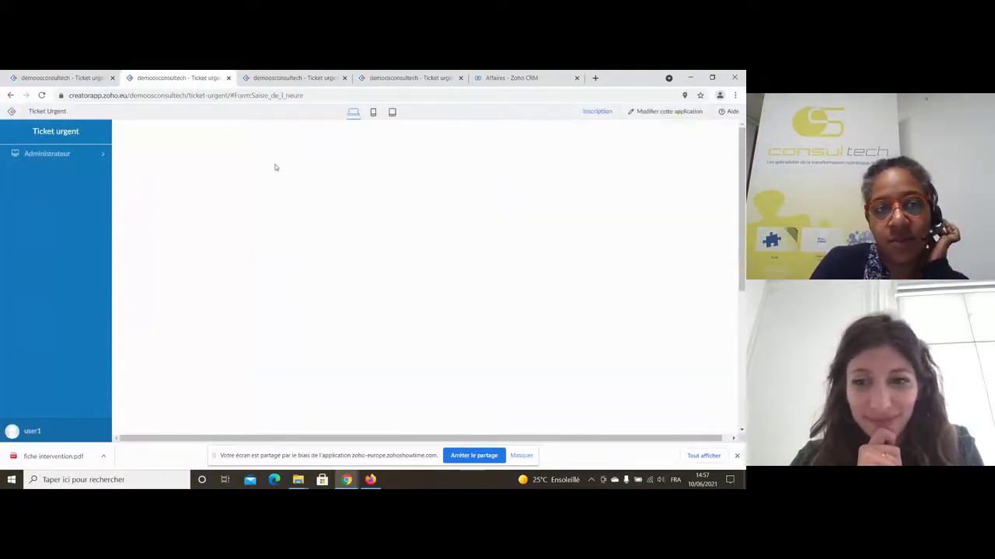
click(59, 153)
click(73, 237)
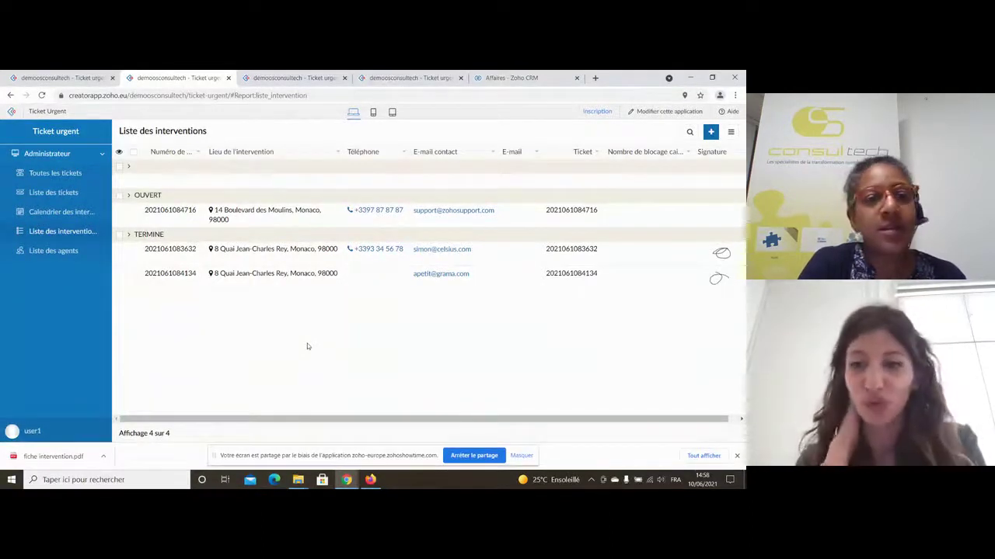
click(474, 456)
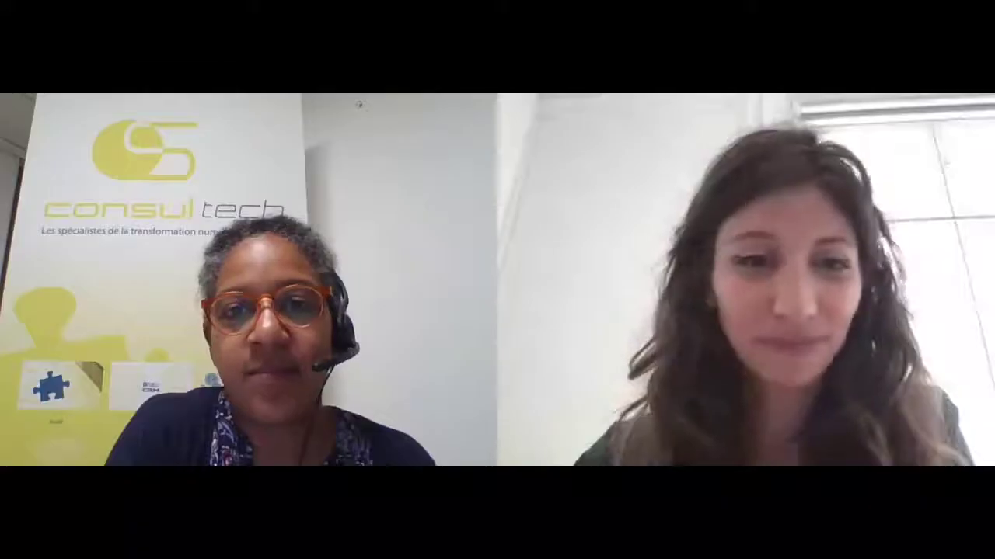